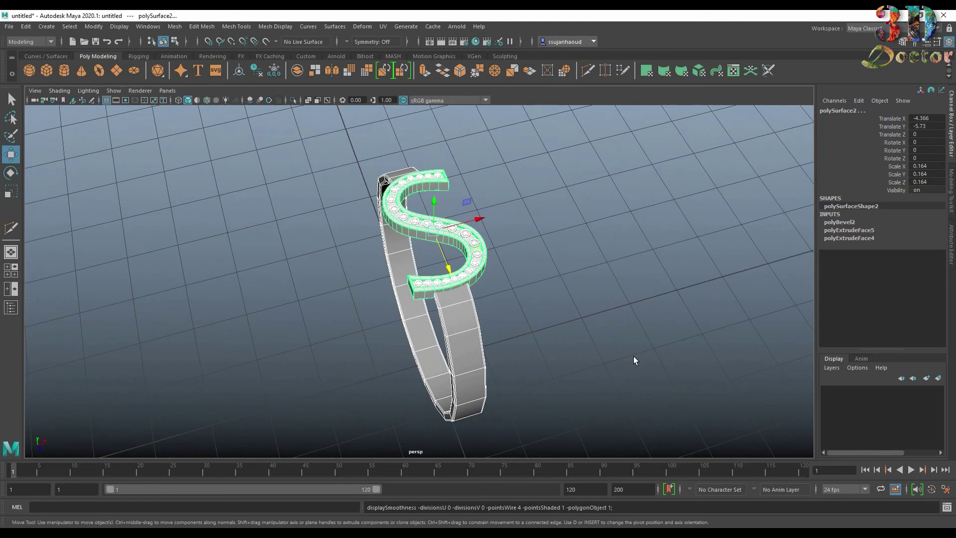
- Select the ring band pCube1 and apply Mesh > Smooth to it
{"action": "left_click", "coordinate": [550, 199]}
{"action": "scroll", "coordinate": [550, 199], "scroll_direction": "up", "scroll_amount": 3}
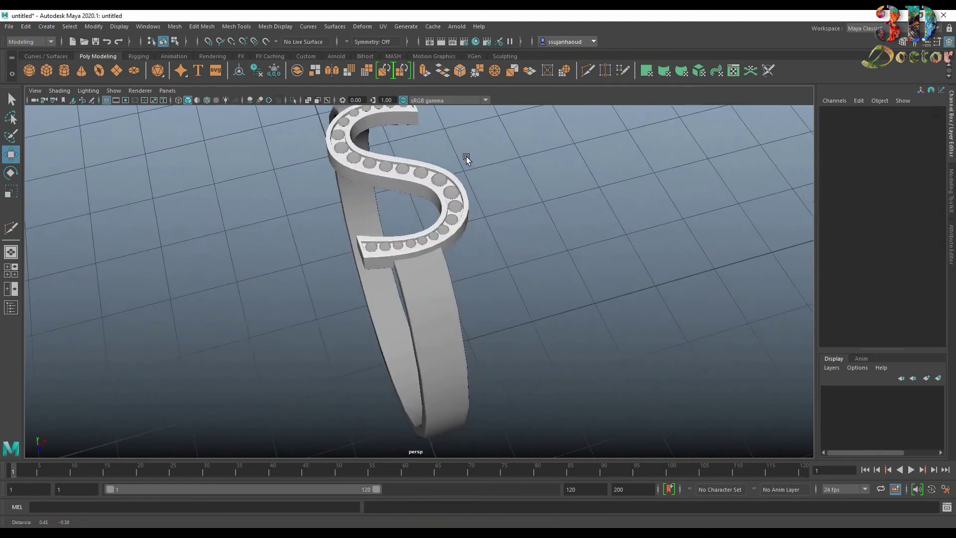
{"action": "scroll", "coordinate": [526, 218], "scroll_direction": "down", "scroll_amount": 3}
{"action": "left_click", "coordinate": [446, 309]}
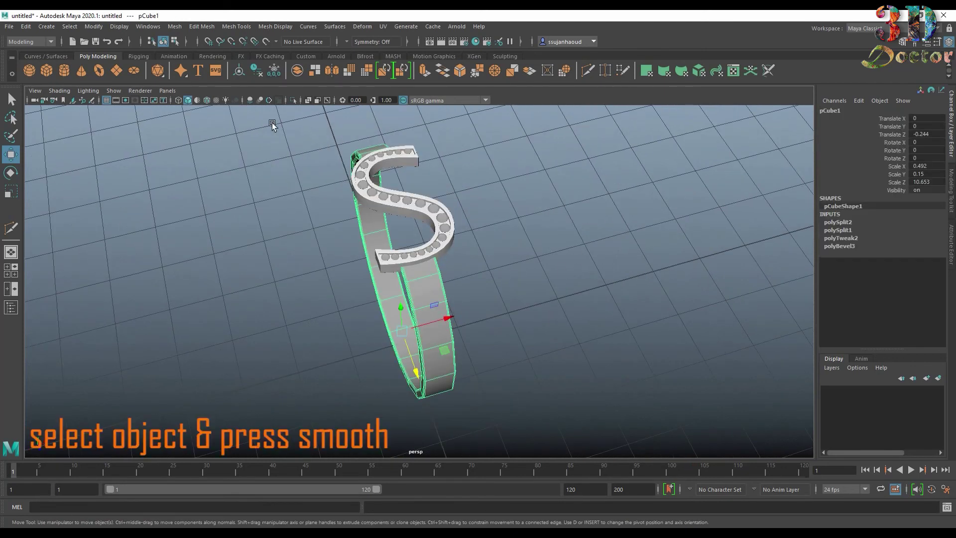
{"action": "left_click", "coordinate": [353, 67]}
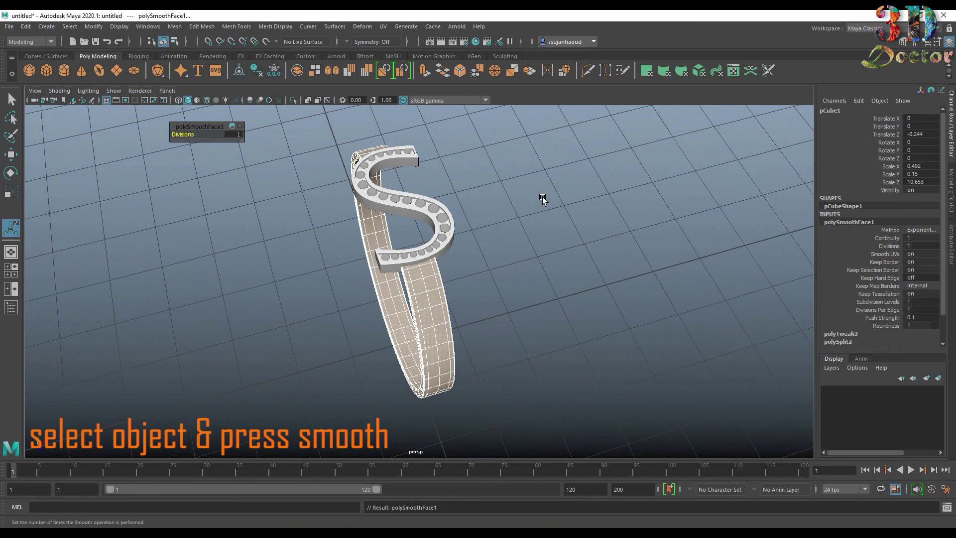
{"action": "scroll", "coordinate": [547, 197], "scroll_direction": "up", "scroll_amount": 3}
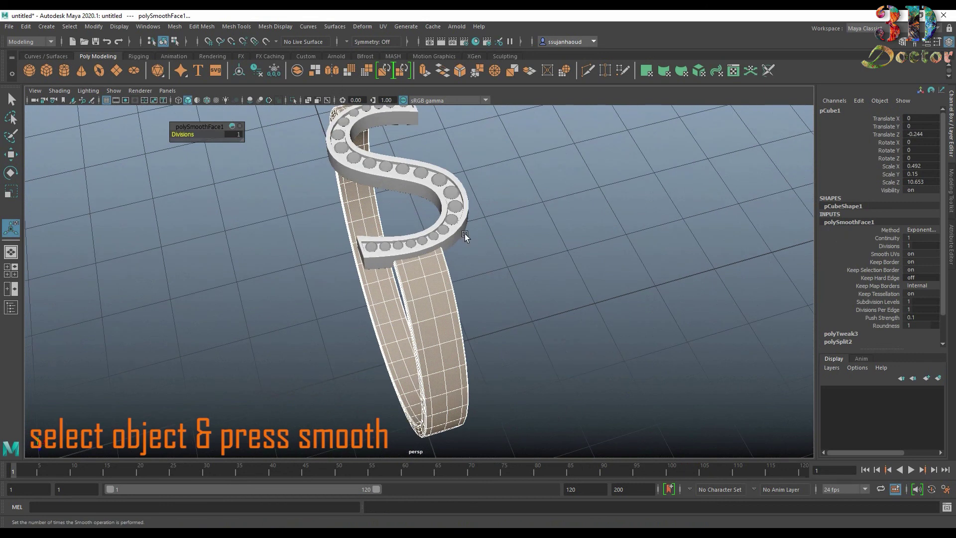
{"action": "scroll", "coordinate": [500, 241], "scroll_direction": "up", "scroll_amount": 2}
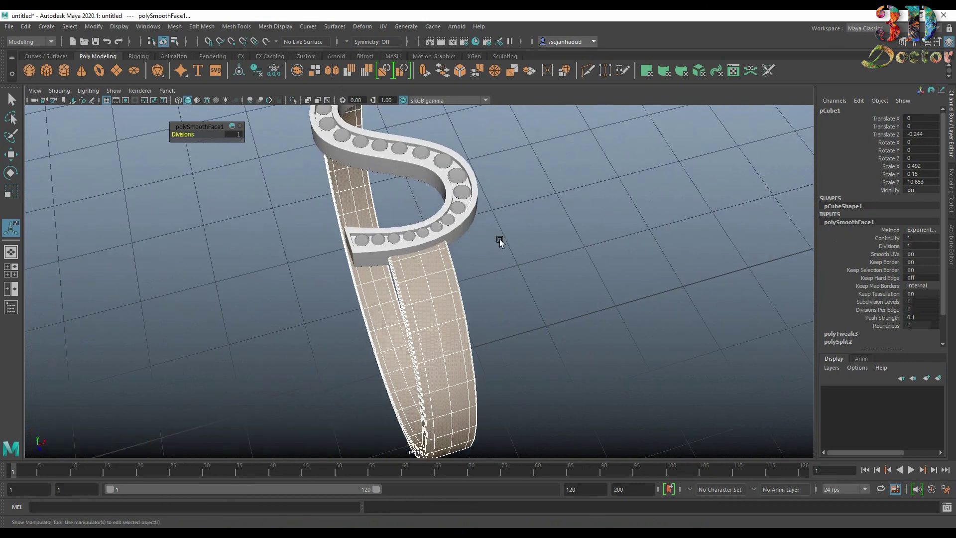
- Reselect the band and raise its smoothing divisions from 1 to 2
{"action": "left_click", "coordinate": [554, 260]}
{"action": "mouse_move", "coordinate": [534, 279]}
{"action": "left_mouse_down", "text": "alt"}
{"action": "mouse_move", "coordinate": [724, 218]}
{"action": "mouse_move", "coordinate": [636, 237]}
{"action": "mouse_move", "coordinate": [478, 252]}
{"action": "left_mouse_up", "text": "alt"}
{"action": "left_click", "coordinate": [410, 242]}
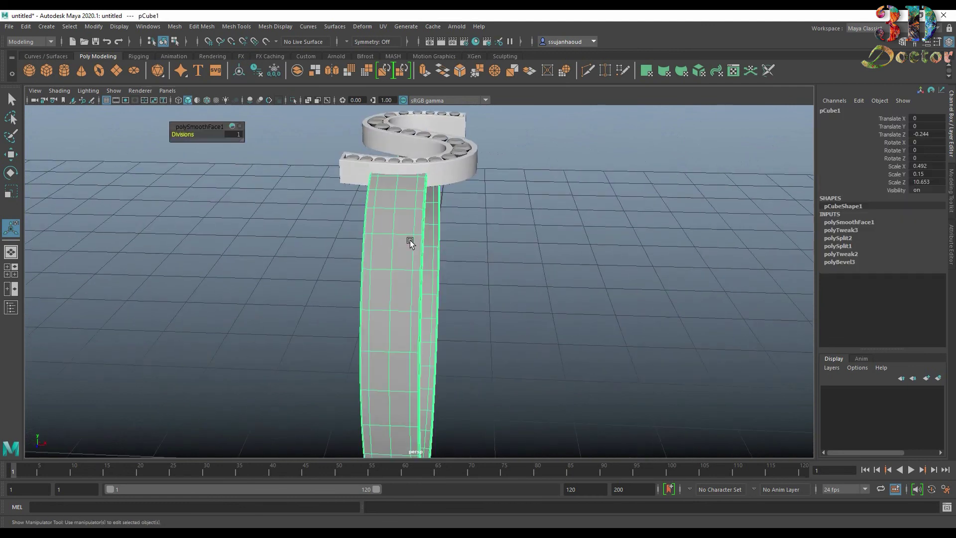
{"action": "left_click_drag", "start_coordinate": [177, 138], "coordinate": [355, 201]}
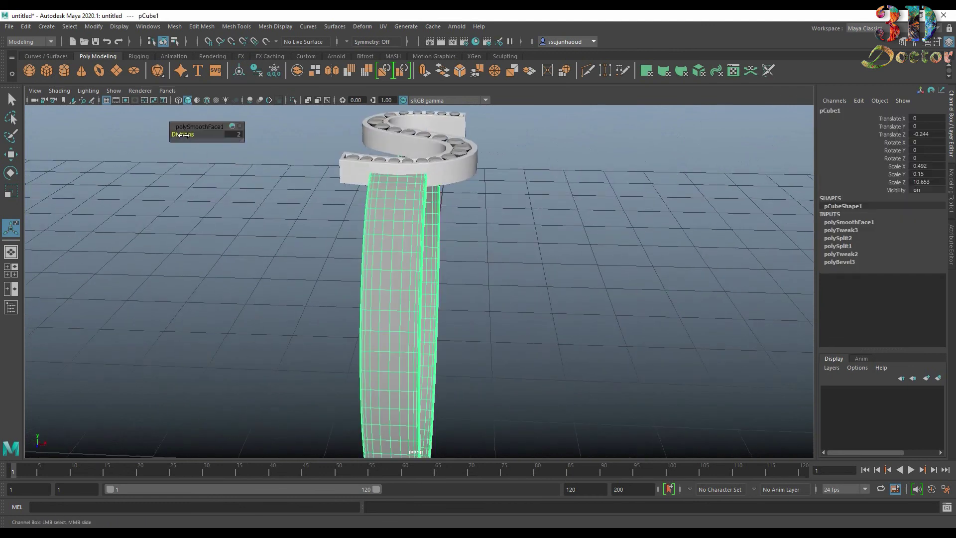
{"action": "scroll", "coordinate": [545, 207], "scroll_direction": "up", "scroll_amount": 3}
{"action": "mouse_move", "coordinate": [546, 205]}
{"action": "left_mouse_down", "text": "alt"}
{"action": "mouse_move", "coordinate": [548, 273]}
{"action": "mouse_move", "coordinate": [559, 273]}
{"action": "left_mouse_up", "text": "alt"}
{"action": "left_click", "coordinate": [559, 273]}
{"action": "left_click", "coordinate": [452, 253]}
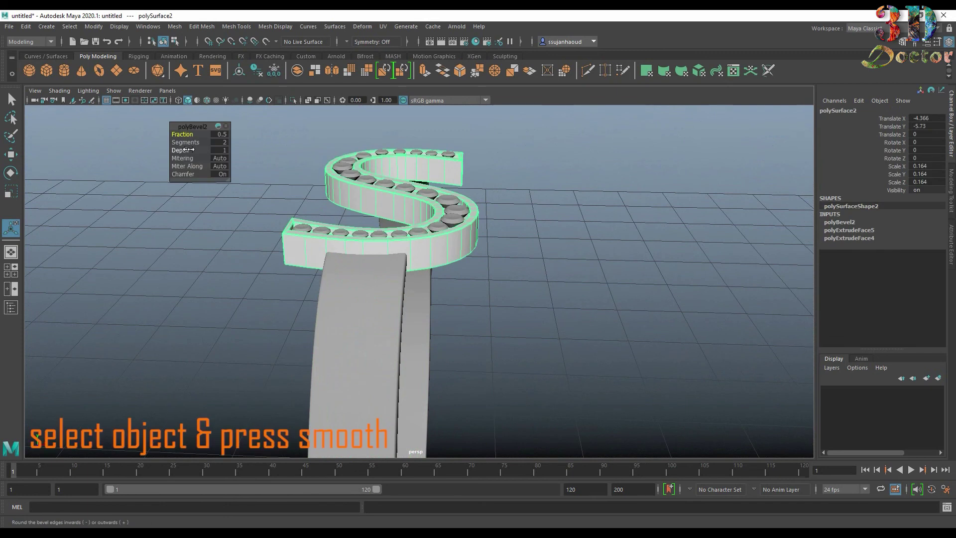
- Smooth the S-shaped top piece, then select the gem cones along its lower curve
{"action": "left_click", "coordinate": [349, 73]}
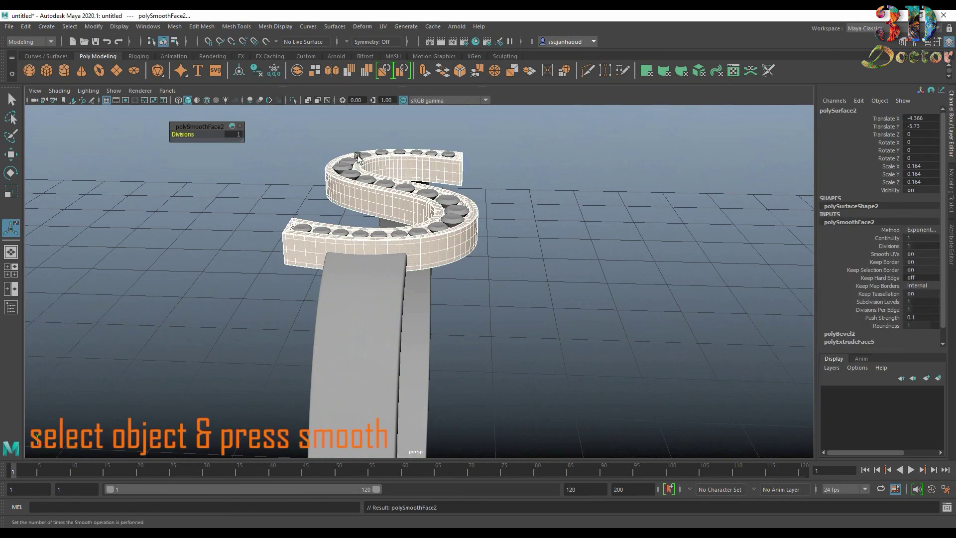
{"action": "mouse_move", "coordinate": [451, 195]}
{"action": "left_mouse_down", "text": "alt"}
{"action": "mouse_move", "coordinate": [525, 201]}
{"action": "mouse_move", "coordinate": [538, 230]}
{"action": "left_mouse_up", "text": "alt"}
{"action": "left_click", "coordinate": [533, 205]}
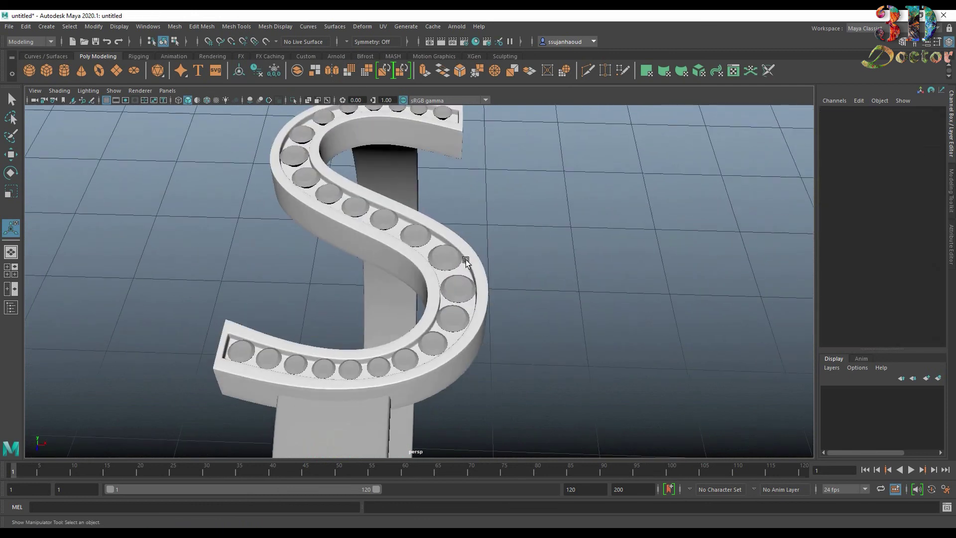
{"action": "left_click", "coordinate": [234, 353]}
{"action": "mouse_move", "coordinate": [269, 358]}
{"action": "left_mouse_down", "text": "shift"}
{"action": "mouse_move", "coordinate": [380, 363]}
{"action": "mouse_move", "coordinate": [438, 336]}
{"action": "mouse_move", "coordinate": [445, 256]}
{"action": "mouse_move", "coordinate": [326, 194]}
{"action": "mouse_move", "coordinate": [290, 157]}
{"action": "mouse_move", "coordinate": [395, 130]}
{"action": "left_mouse_up", "text": "shift"}
- Add the top-row gems to the selection and check the selection in wireframe
{"action": "middle_click_drag", "start_coordinate": [395, 130], "coordinate": [398, 177], "text": "alt"}
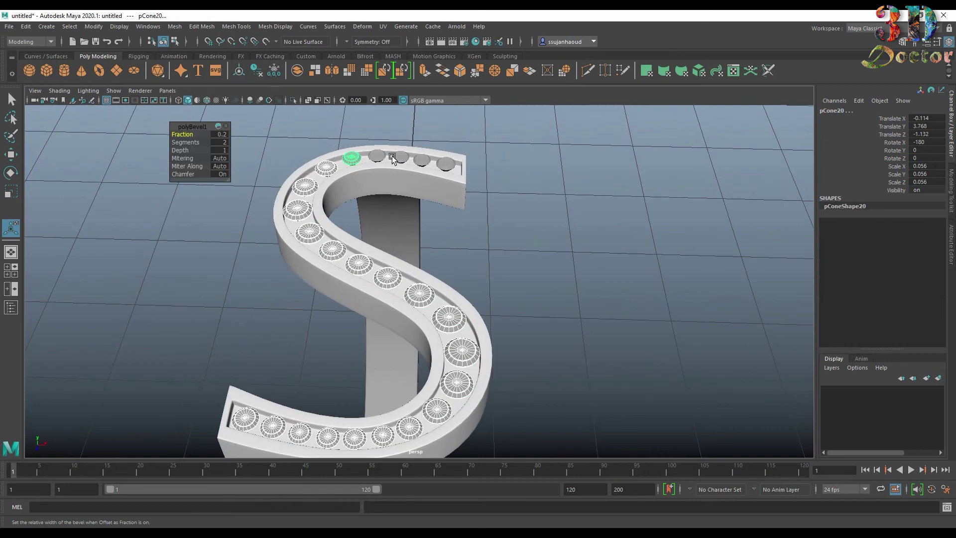
{"action": "left_click", "coordinate": [377, 155], "text": "shift"}
{"action": "left_click", "coordinate": [401, 156], "text": "shift"}
{"action": "left_click", "coordinate": [445, 163], "text": "shift"}
{"action": "left_click", "coordinate": [180, 100]}
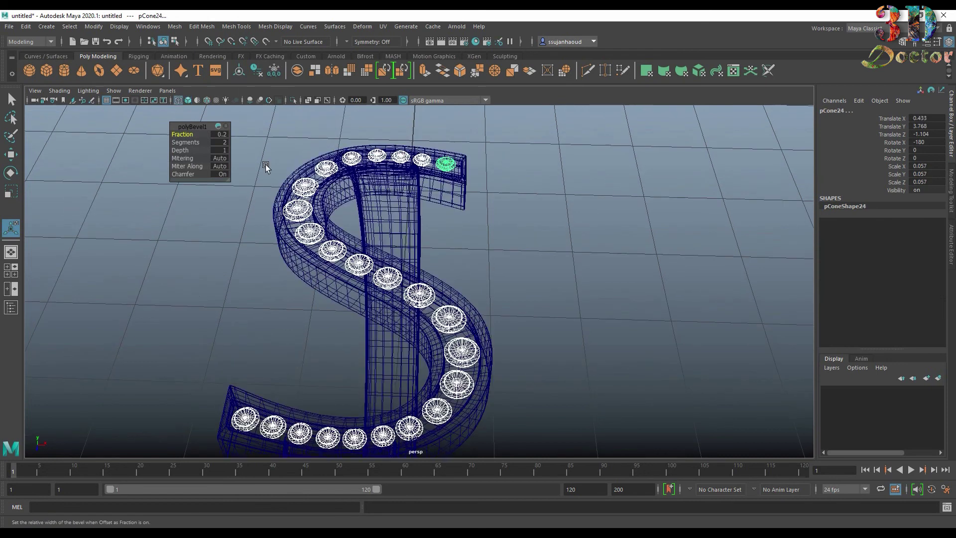
{"action": "scroll", "coordinate": [542, 224], "scroll_direction": "down", "scroll_amount": 5}
{"action": "mouse_move", "coordinate": [542, 224]}
{"action": "left_mouse_down", "text": "alt"}
{"action": "mouse_move", "coordinate": [438, 241]}
{"action": "mouse_move", "coordinate": [403, 200]}
{"action": "mouse_move", "coordinate": [488, 239]}
{"action": "left_mouse_up", "text": "alt"}
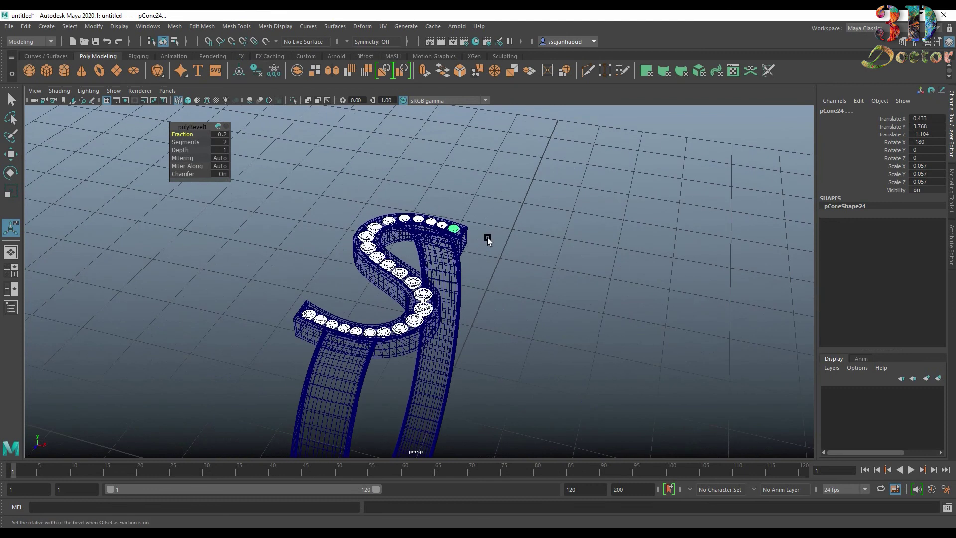
{"action": "left_click", "coordinate": [188, 100]}
{"action": "scroll", "coordinate": [525, 204], "scroll_direction": "up", "scroll_amount": 2}
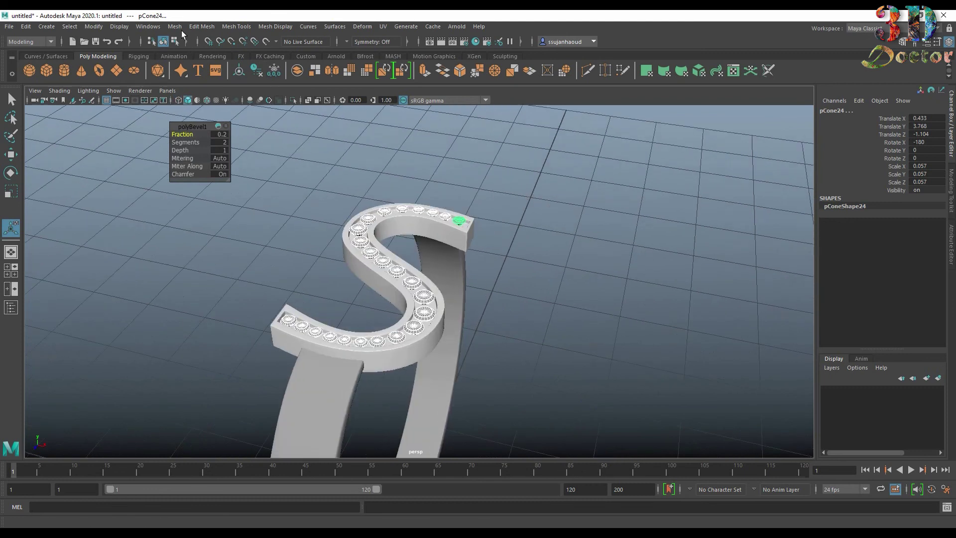
- Combine the selected gem cones into one mesh, pCone25
{"action": "left_click", "coordinate": [174, 27]}
{"action": "left_click", "coordinate": [222, 60]}
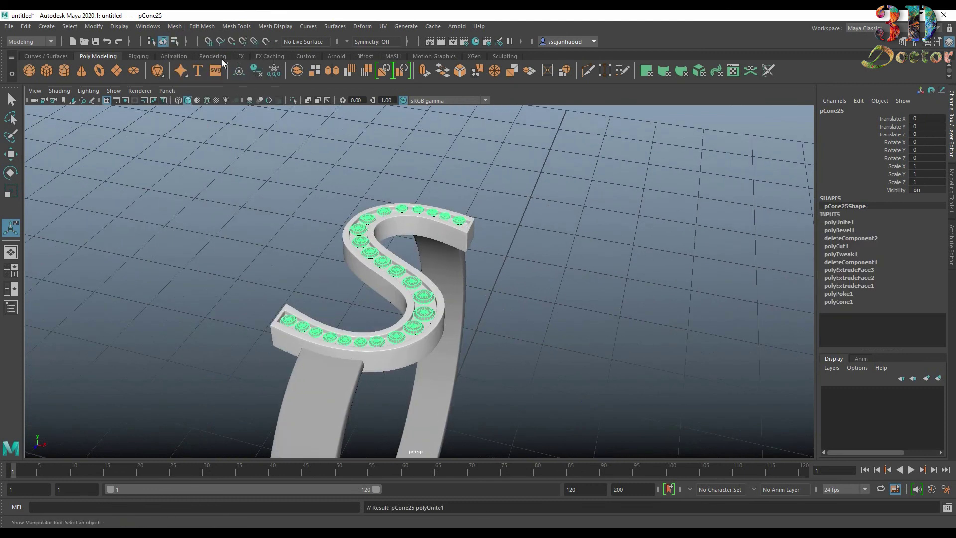
{"action": "scroll", "coordinate": [563, 252], "scroll_direction": "up", "scroll_amount": 2}
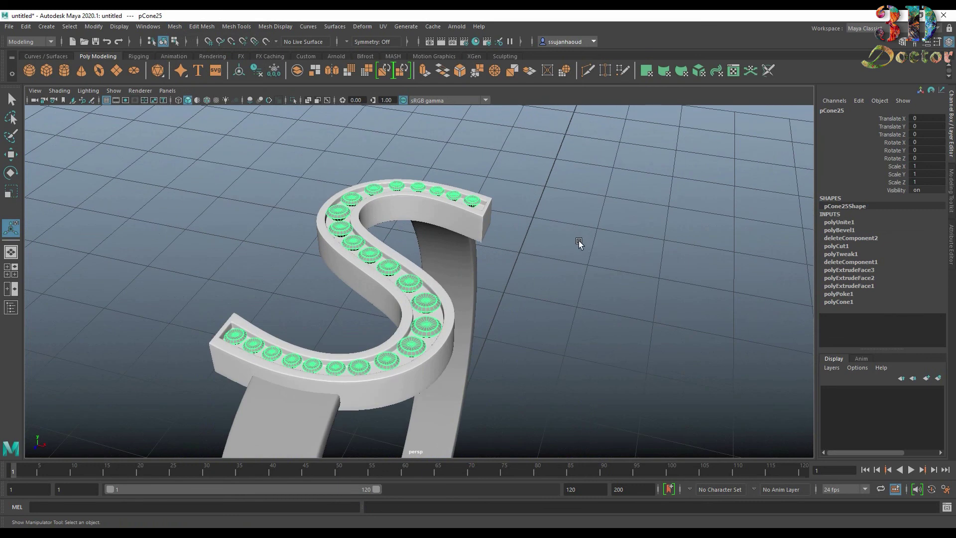
{"action": "scroll", "coordinate": [578, 242], "scroll_direction": "up", "scroll_amount": 1}
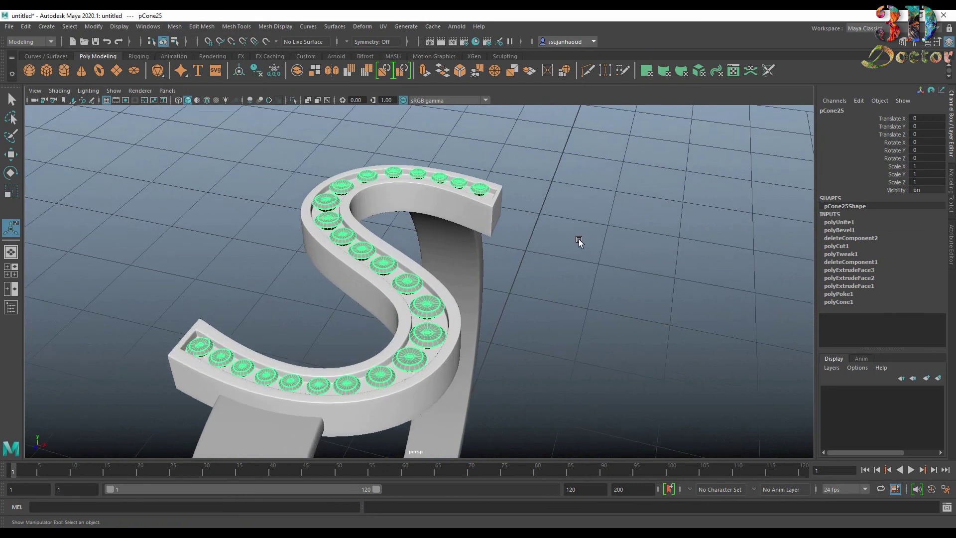
{"action": "left_click", "coordinate": [623, 249]}
{"action": "left_click", "coordinate": [478, 188]}
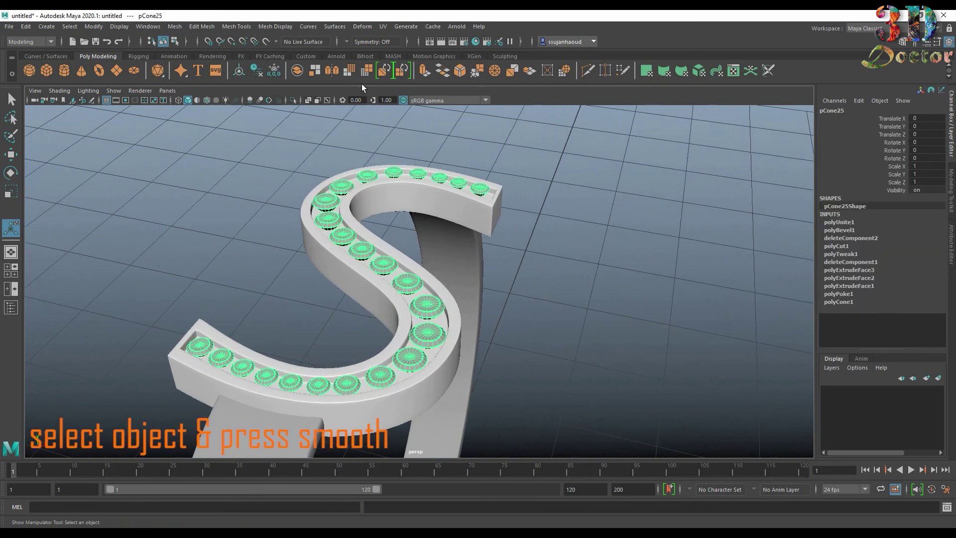
- Smooth the combined gem mesh pCone25 and return it to normal display with key 1
{"action": "left_click", "coordinate": [349, 70]}
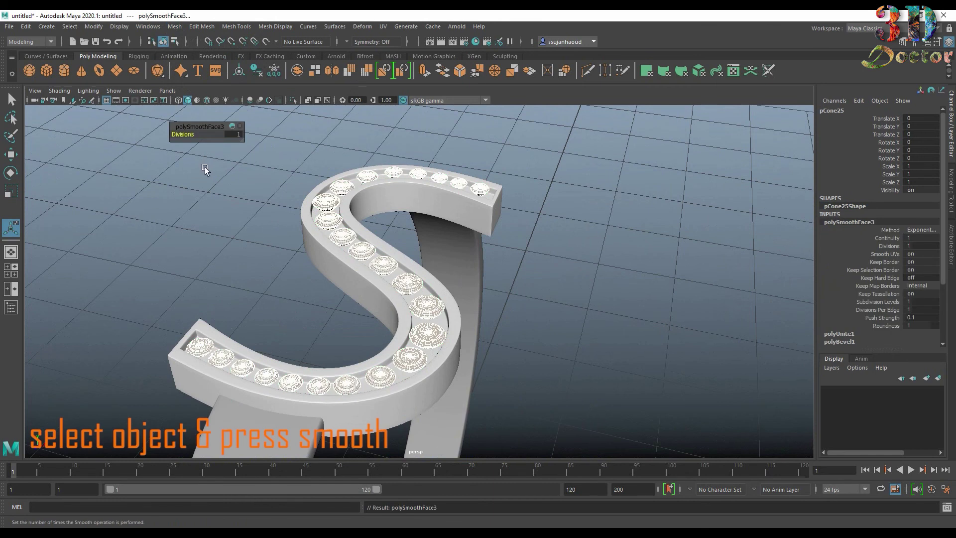
{"action": "scroll", "coordinate": [208, 165], "scroll_direction": "up", "scroll_amount": 1}
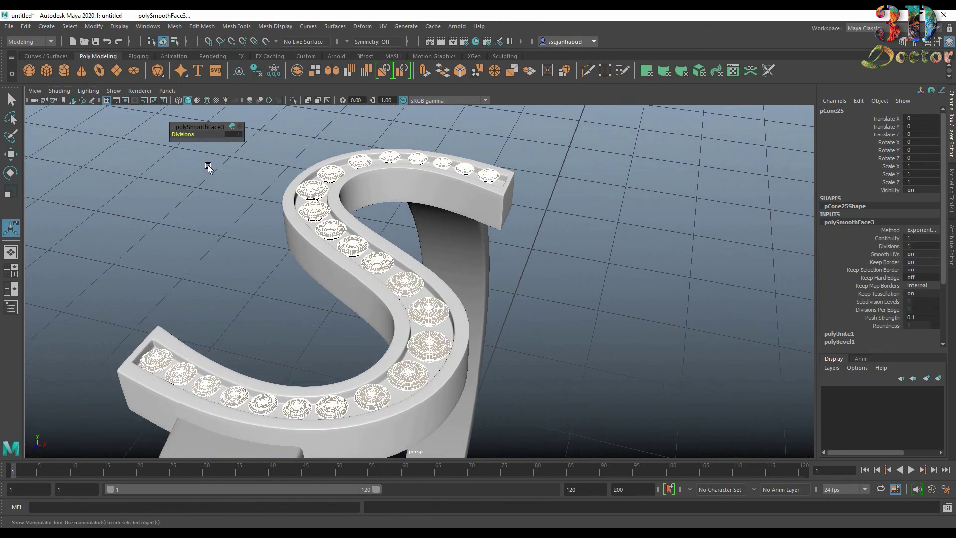
{"action": "left_click", "coordinate": [200, 179]}
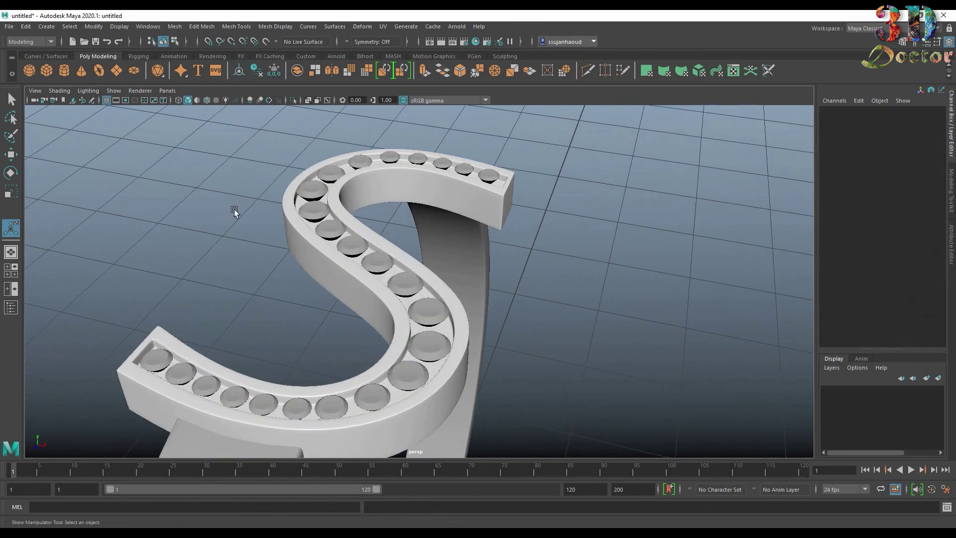
{"action": "scroll", "coordinate": [234, 211], "scroll_direction": "up", "scroll_amount": 1}
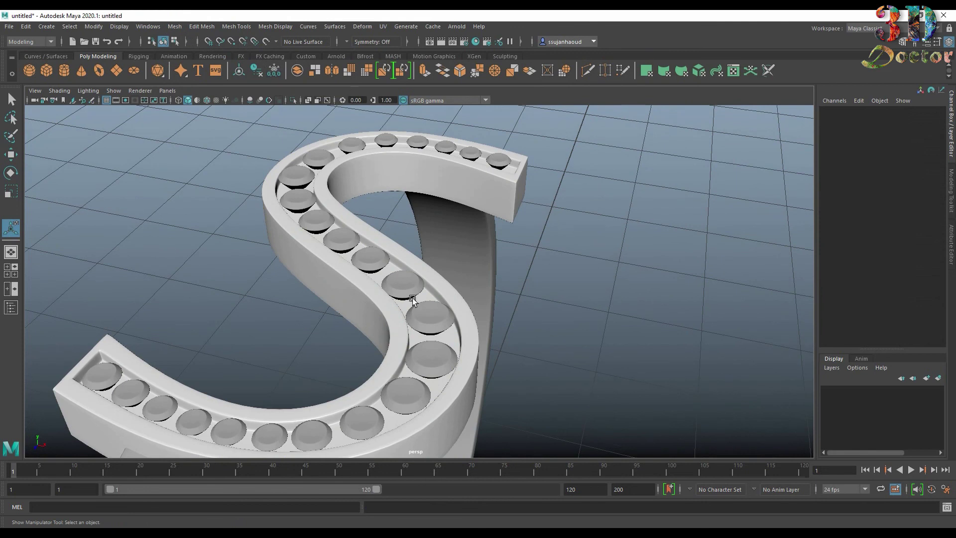
{"action": "left_click", "coordinate": [429, 317]}
{"action": "key", "text": "1"}
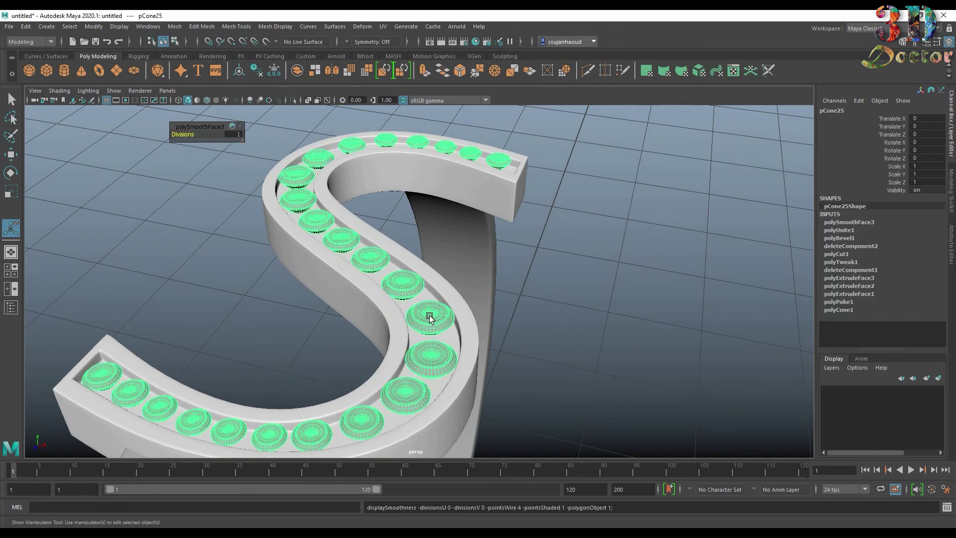
{"action": "left_click", "coordinate": [562, 274]}
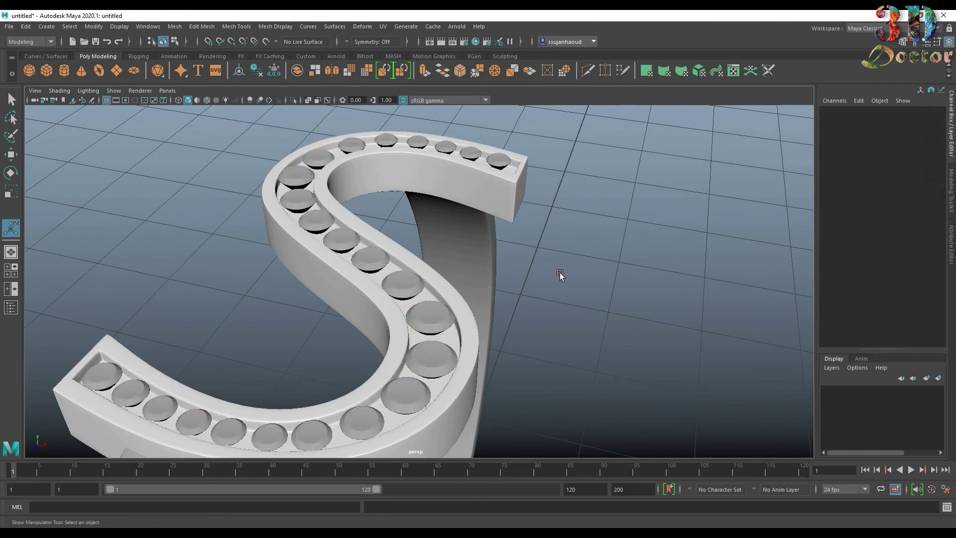
{"action": "scroll", "coordinate": [566, 273], "scroll_direction": "down", "scroll_amount": 3}
{"action": "scroll", "coordinate": [568, 279], "scroll_direction": "down", "scroll_amount": 3}
{"action": "scroll", "coordinate": [579, 333], "scroll_direction": "down", "scroll_amount": 3}
- Marquee-select the whole ring and delete its non-deformer history
{"action": "mouse_move", "coordinate": [580, 352]}
{"action": "left_mouse_down", "text": "alt"}
{"action": "mouse_move", "coordinate": [521, 211]}
{"action": "mouse_move", "coordinate": [483, 277]}
{"action": "mouse_move", "coordinate": [578, 259]}
{"action": "mouse_move", "coordinate": [458, 289]}
{"action": "mouse_move", "coordinate": [474, 283]}
{"action": "left_mouse_up", "text": "alt"}
{"action": "scroll", "coordinate": [521, 213], "scroll_direction": "down", "scroll_amount": 3}
{"action": "left_click_drag", "start_coordinate": [293, 172], "coordinate": [568, 381]}
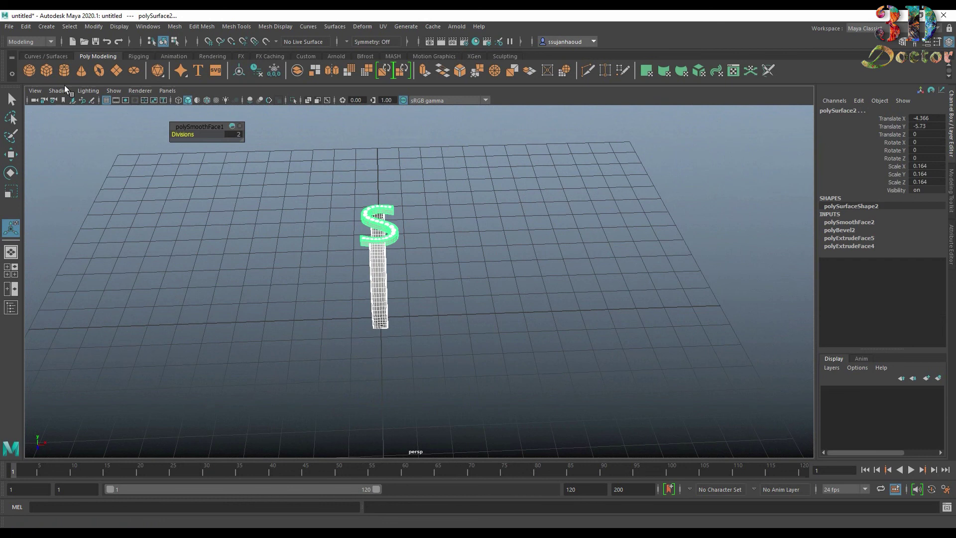
{"action": "left_click", "coordinate": [26, 26]}
{"action": "left_click", "coordinate": [232, 154]}
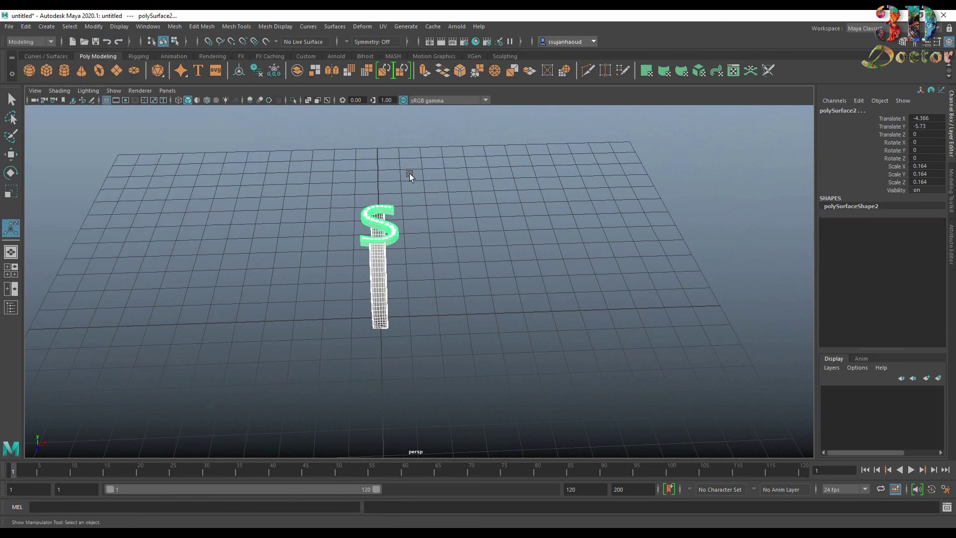
- Reselect the ring band pCube1 and bring up its material assignment options
{"action": "left_click", "coordinate": [411, 178]}
{"action": "mouse_move", "coordinate": [411, 178]}
{"action": "left_mouse_down", "text": "alt"}
{"action": "mouse_move", "coordinate": [552, 172]}
{"action": "mouse_move", "coordinate": [501, 179]}
{"action": "mouse_move", "coordinate": [464, 200]}
{"action": "mouse_move", "coordinate": [576, 295]}
{"action": "mouse_move", "coordinate": [566, 267]}
{"action": "left_mouse_up", "text": "alt"}
{"action": "left_click", "coordinate": [504, 307]}
{"action": "right_click_drag", "start_coordinate": [505, 307], "coordinate": [525, 519]}
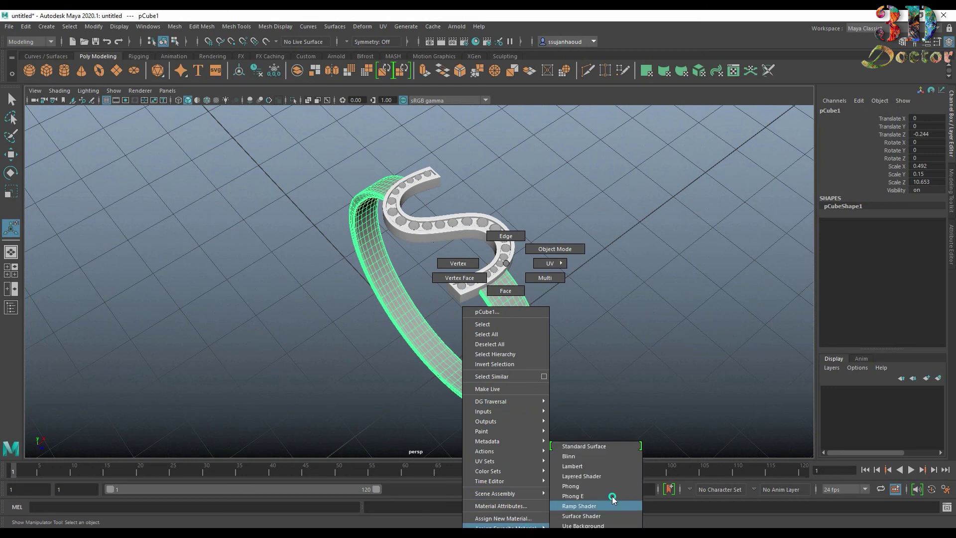
- Assign the ring band a new Blinn material coloured yellow
{"action": "left_click", "coordinate": [618, 456]}
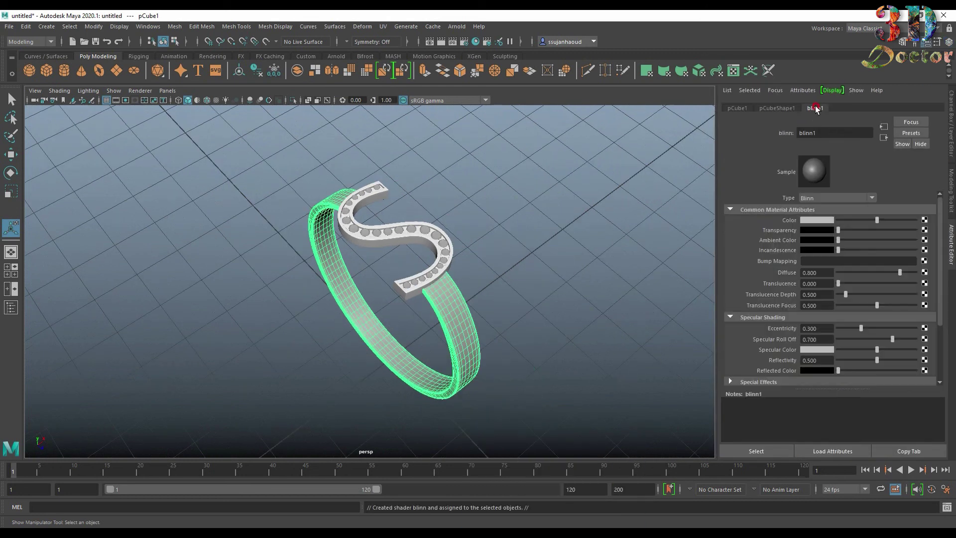
{"action": "left_click", "coordinate": [822, 222]}
{"action": "left_click", "coordinate": [797, 198]}
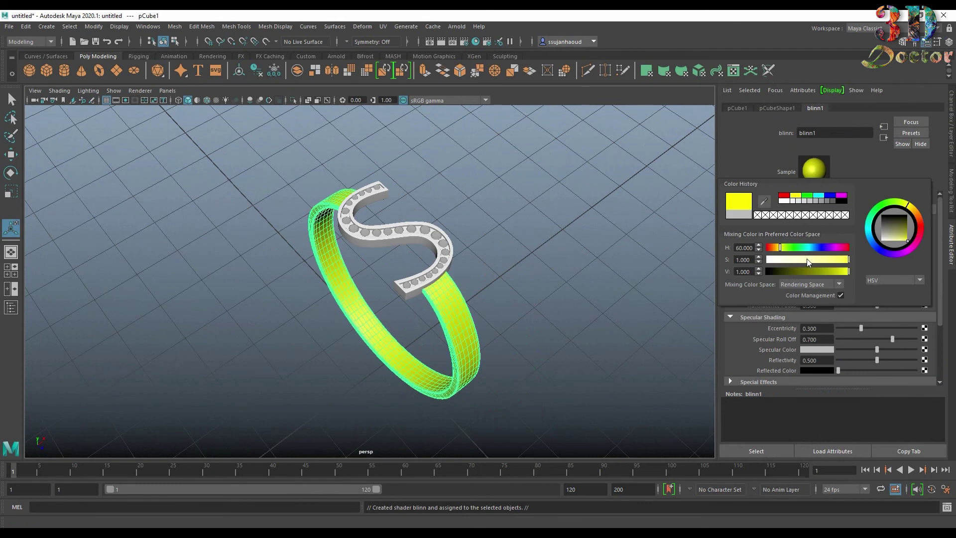
{"action": "left_click", "coordinate": [548, 248]}
- Give the S-shaped top a new Blinn material, yellow from Color History
{"action": "left_click", "coordinate": [390, 242]}
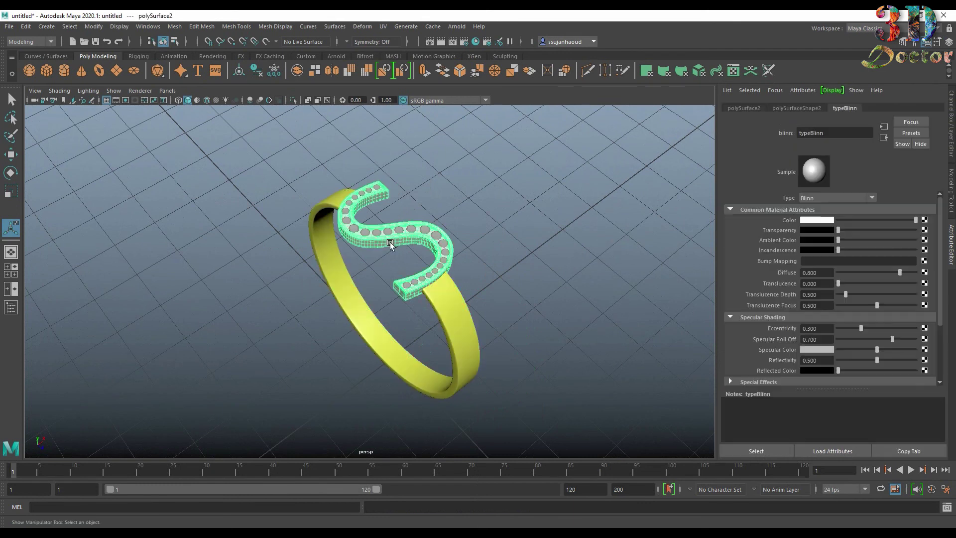
{"action": "right_click", "coordinate": [390, 243]}
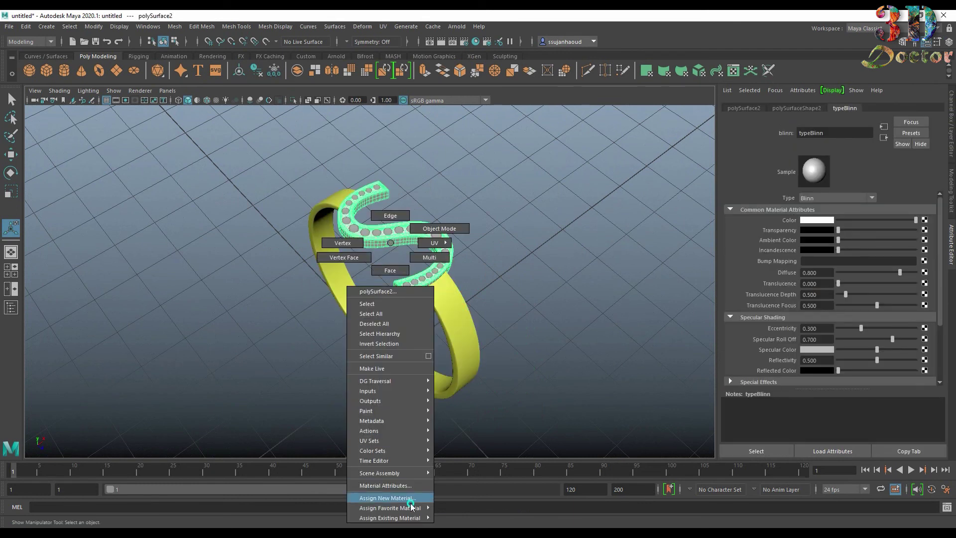
{"action": "mouse_move", "coordinate": [389, 508]}
{"action": "left_click", "coordinate": [497, 460]}
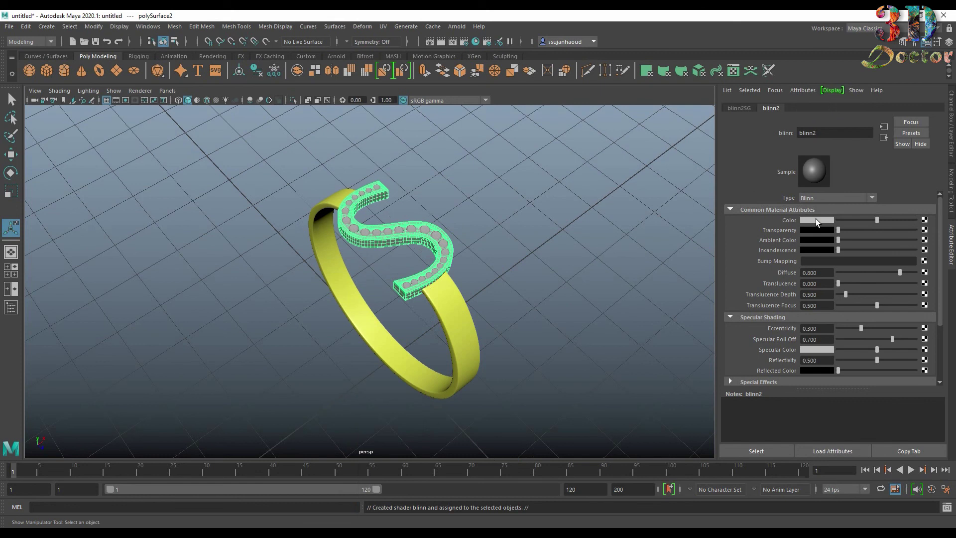
{"action": "left_click", "coordinate": [816, 219]}
{"action": "left_click", "coordinate": [795, 194]}
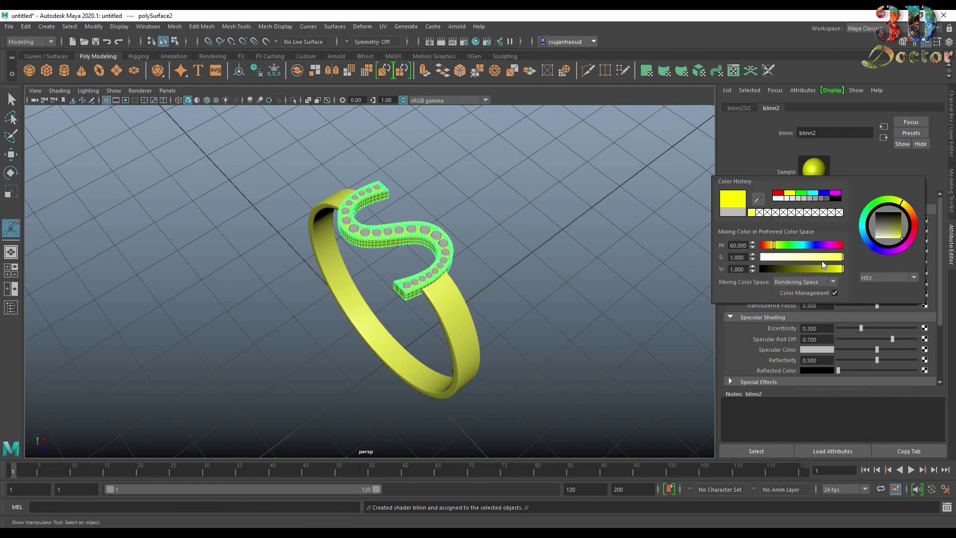
{"action": "left_click", "coordinate": [483, 235]}
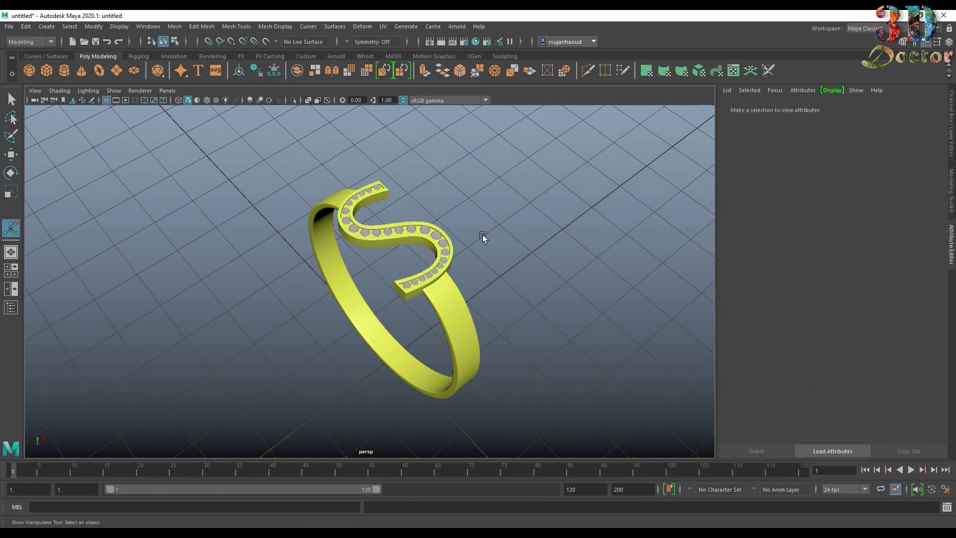
- Assign the stones a new Blinn material in cyan darkened to a deep teal
{"action": "left_click", "coordinate": [439, 238]}
{"action": "right_click", "coordinate": [438, 237]}
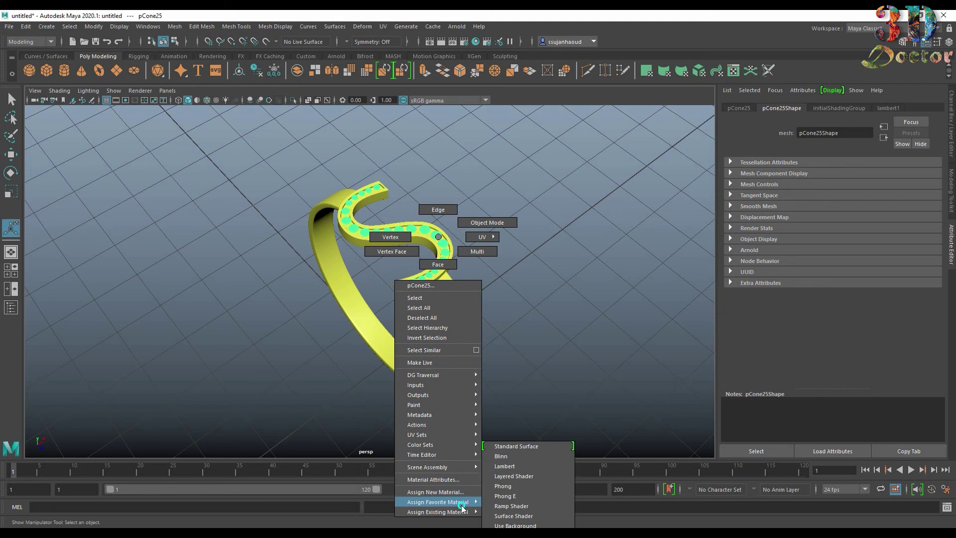
{"action": "left_click", "coordinate": [527, 456]}
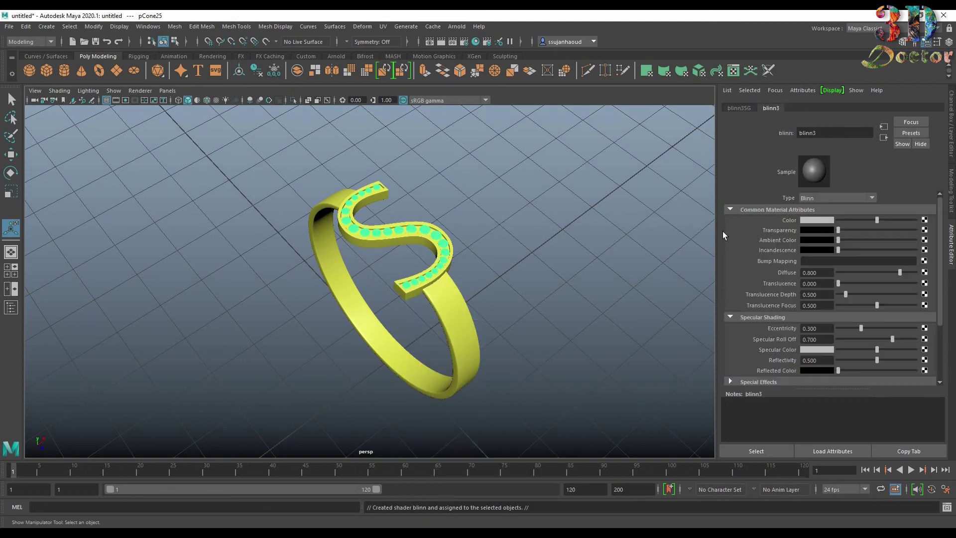
{"action": "left_click", "coordinate": [817, 219]}
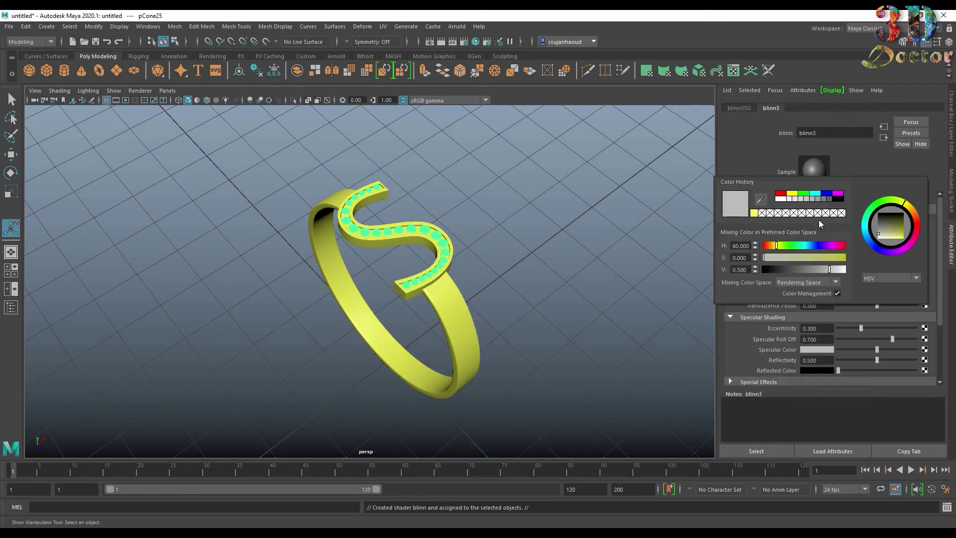
{"action": "left_click", "coordinate": [817, 193]}
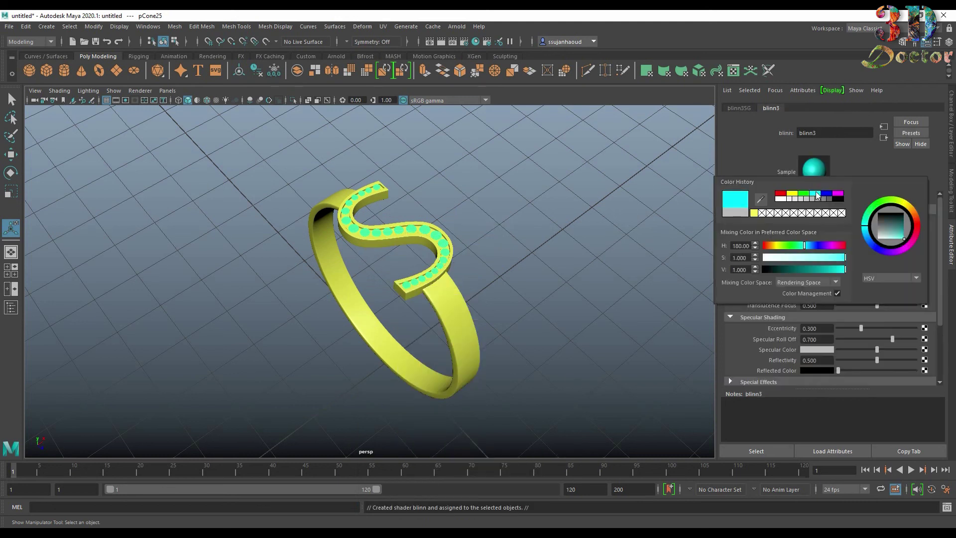
{"action": "left_click", "coordinate": [815, 270]}
{"action": "left_click", "coordinate": [596, 226]}
{"action": "scroll", "coordinate": [493, 243], "scroll_direction": "up", "scroll_amount": 2}
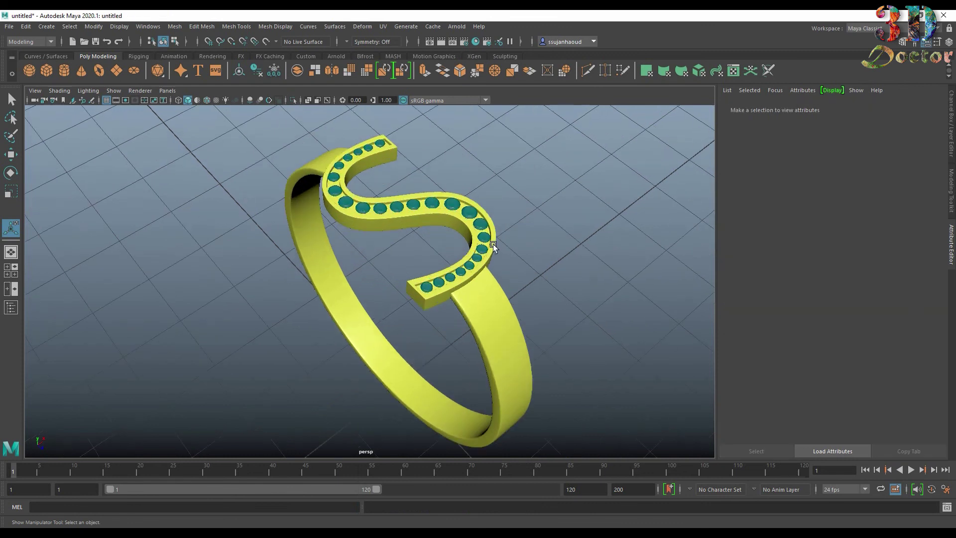
{"action": "scroll", "coordinate": [518, 224], "scroll_direction": "down", "scroll_amount": 2}
{"action": "scroll", "coordinate": [532, 210], "scroll_direction": "down", "scroll_amount": 2}
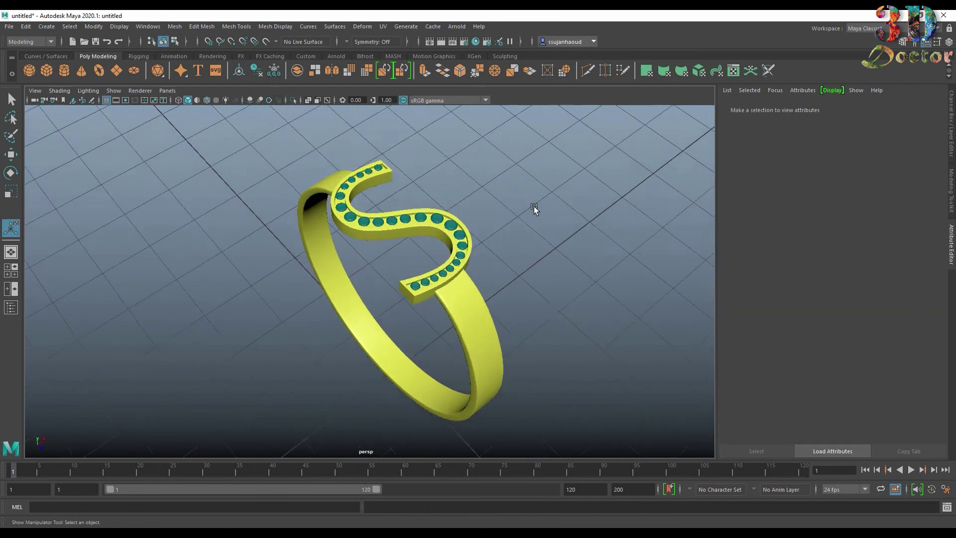
{"action": "left_click", "coordinate": [952, 232]}
{"action": "mouse_move", "coordinate": [693, 250]}
{"action": "left_mouse_down", "text": "alt"}
{"action": "mouse_move", "coordinate": [679, 265]}
{"action": "mouse_move", "coordinate": [668, 254]}
{"action": "mouse_move", "coordinate": [606, 251]}
{"action": "left_mouse_up", "text": "alt"}
- Export the selected ring to the Desktop as 1.obj, replacing the existing file
{"action": "left_click_drag", "start_coordinate": [347, 153], "coordinate": [716, 417]}
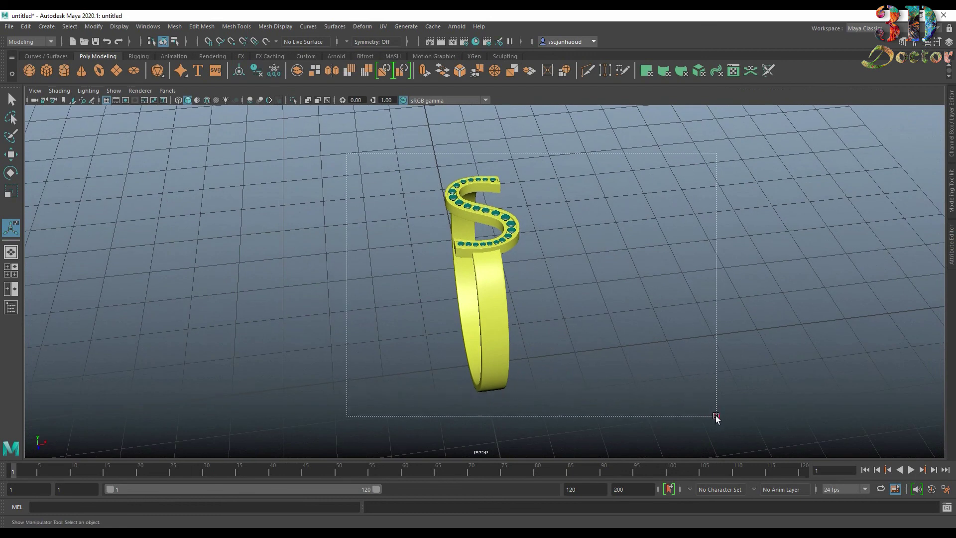
{"action": "left_click_drag", "start_coordinate": [440, 305], "coordinate": [464, 306], "text": "alt"}
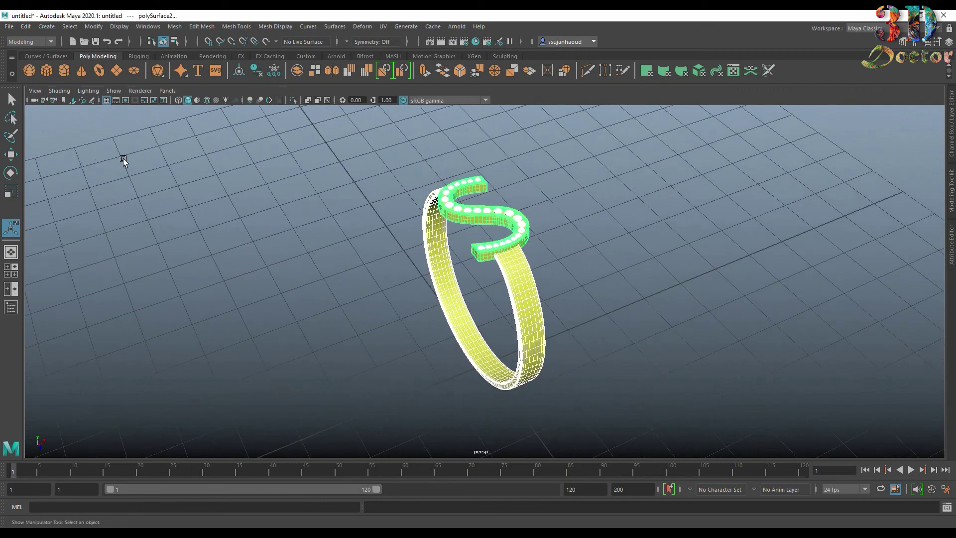
{"action": "left_click", "coordinate": [9, 26]}
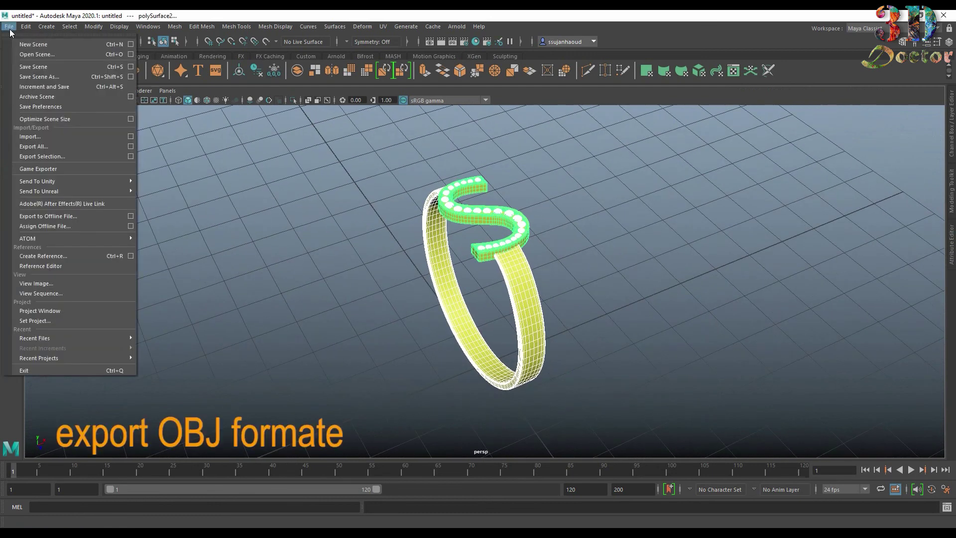
{"action": "left_click", "coordinate": [64, 156]}
{"action": "left_click", "coordinate": [136, 167]}
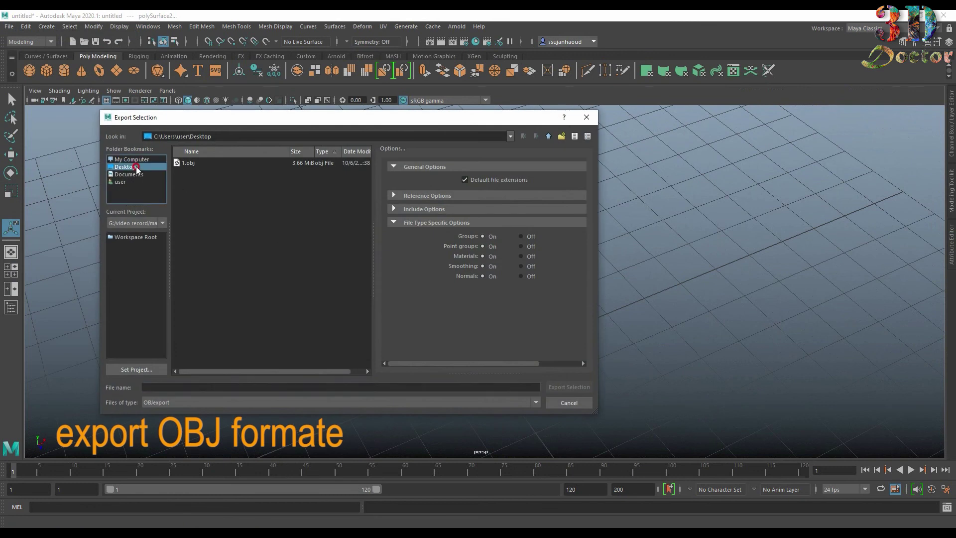
{"action": "left_click", "coordinate": [204, 162]}
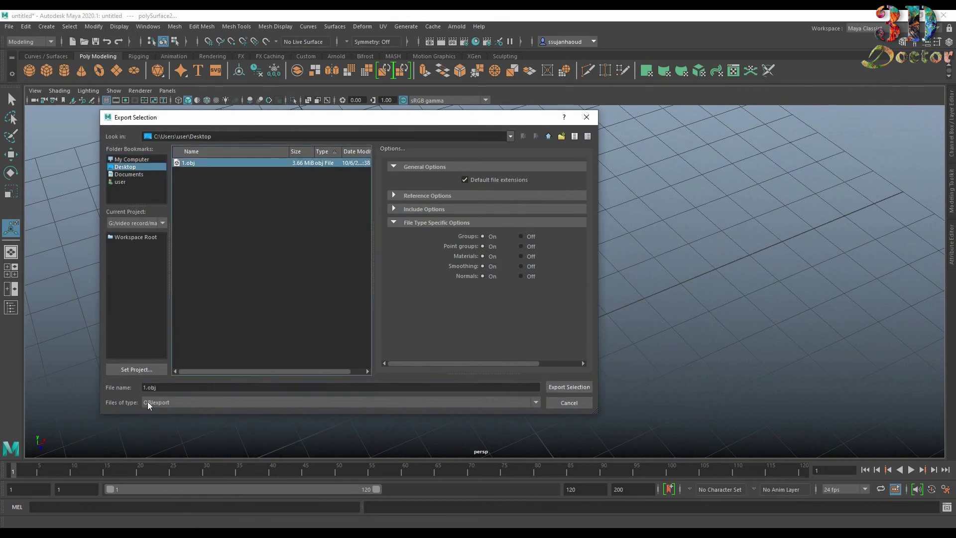
{"action": "left_click", "coordinate": [570, 387]}
{"action": "left_click", "coordinate": [334, 281]}
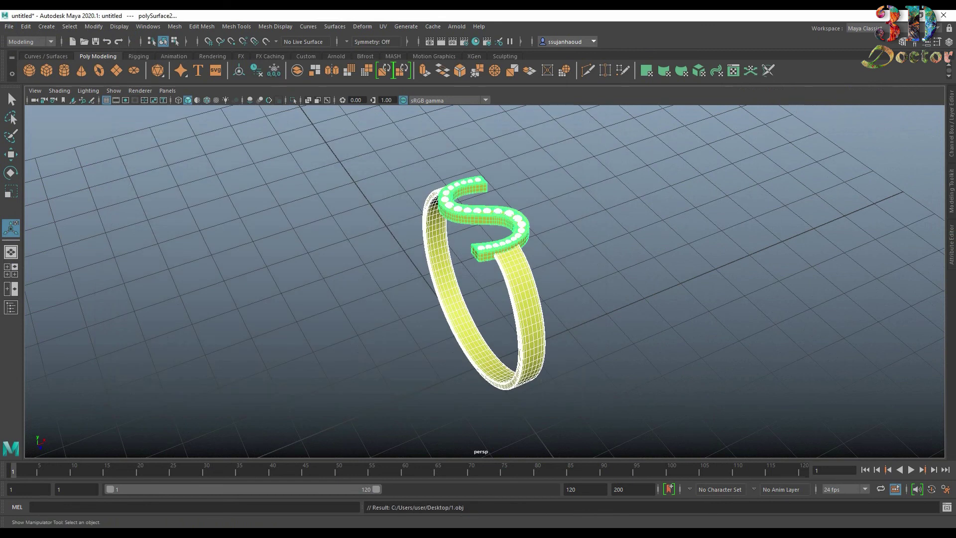
- Minimize Maya and launch KeyShot 9 from its desktop icon
{"action": "left_click", "coordinate": [905, 13]}
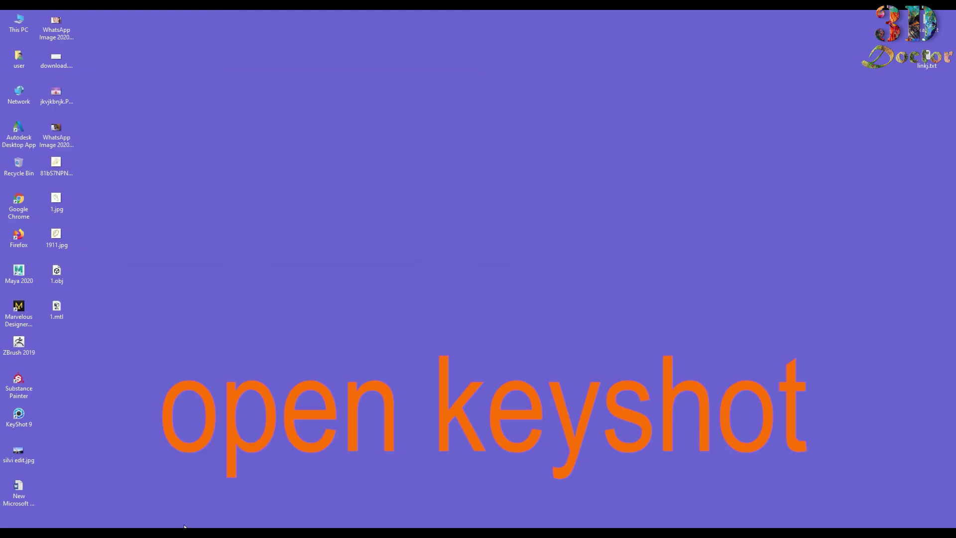
{"action": "double_click", "coordinate": [24, 417]}
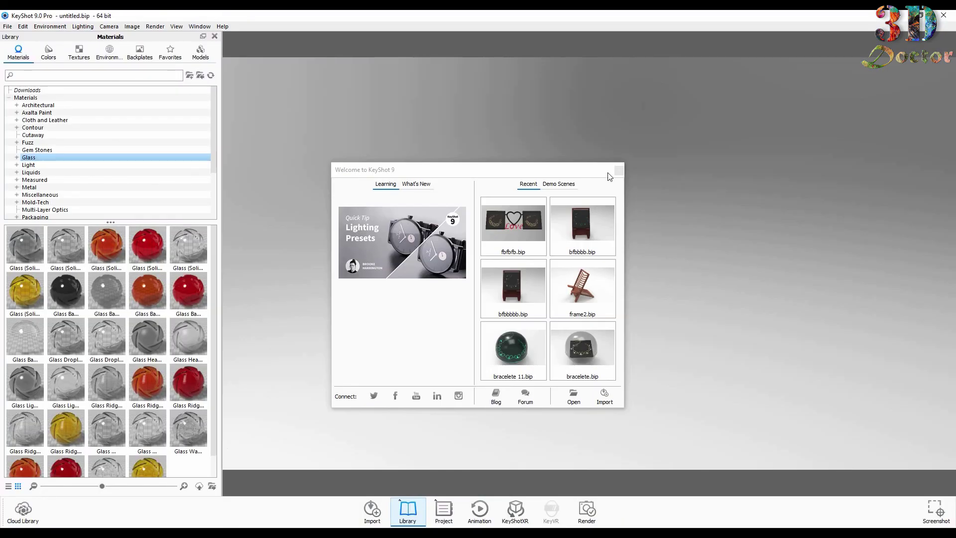
- Import Desktop\1.obj into KeyShot and orbit to show the gem-set S top
{"action": "left_click", "coordinate": [619, 171]}
{"action": "left_click", "coordinate": [378, 521]}
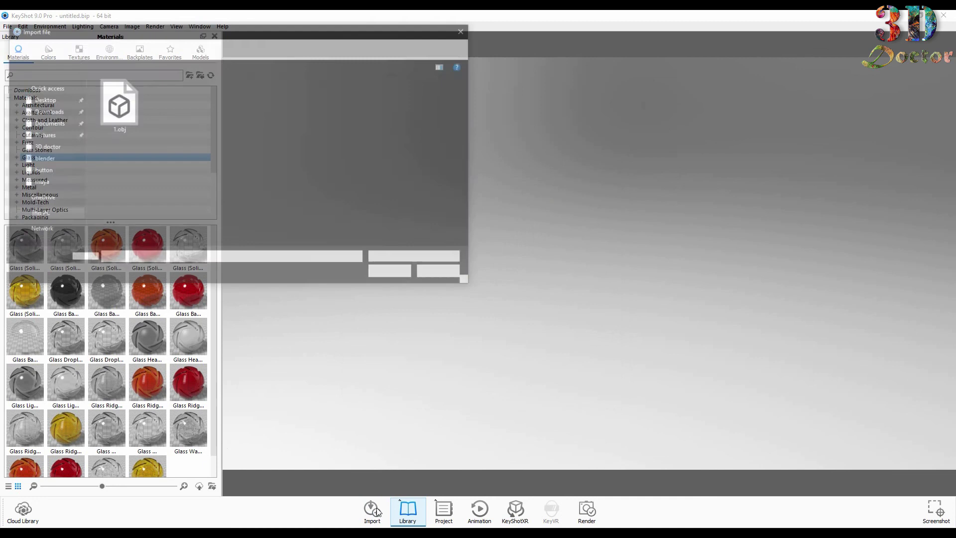
{"action": "left_click", "coordinate": [99, 110]}
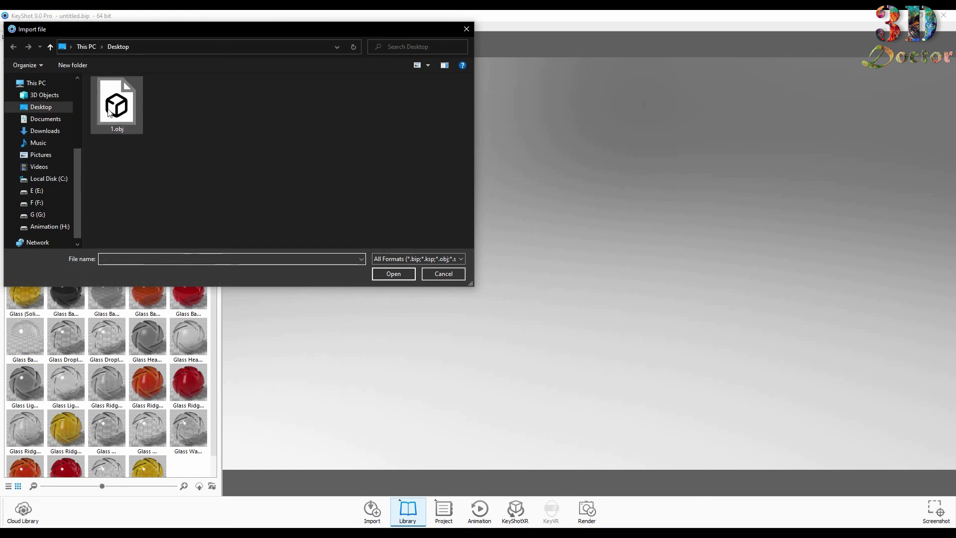
{"action": "left_click", "coordinate": [393, 274]}
{"action": "left_click", "coordinate": [540, 324]}
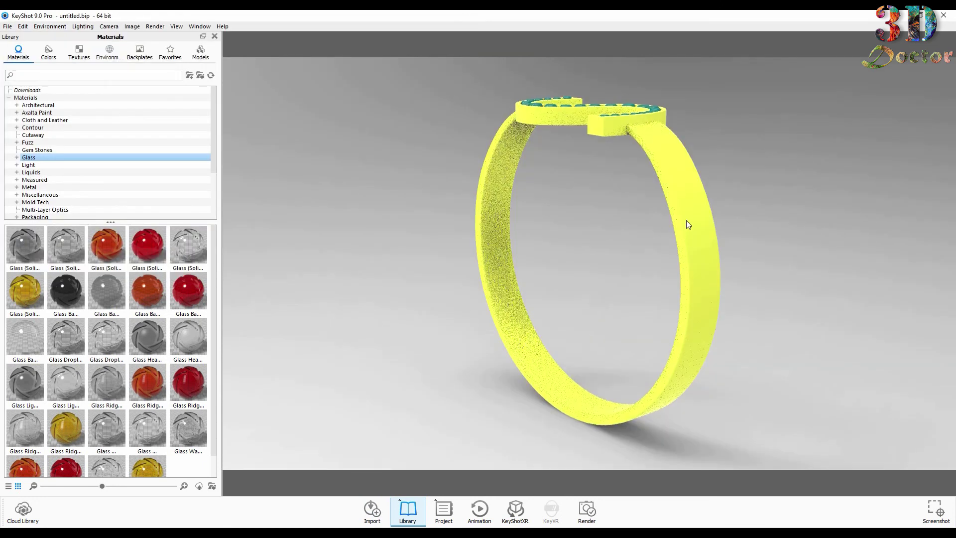
{"action": "mouse_move", "coordinate": [686, 221]}
{"action": "left_mouse_down"}
{"action": "mouse_move", "coordinate": [667, 310]}
{"action": "mouse_move", "coordinate": [587, 312]}
{"action": "left_mouse_up"}
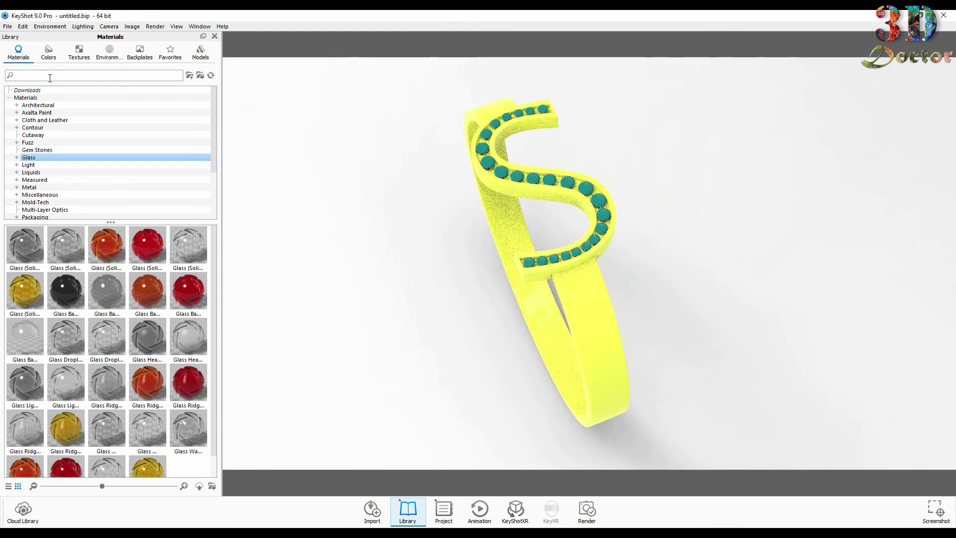
- Search the library for 'gol' and apply the 14K Nickel gold metal to the band and S top
{"action": "type", "text": "go"}
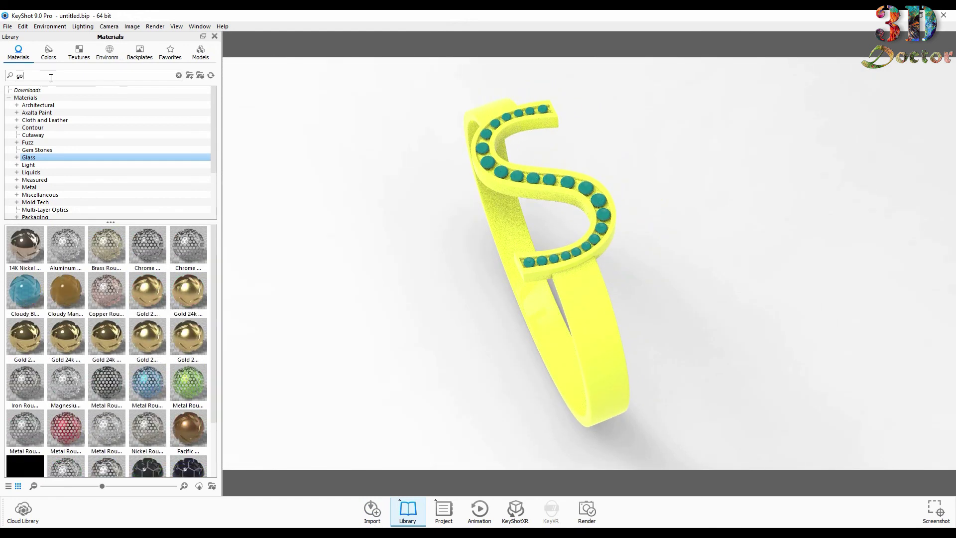
{"action": "type", "text": "l"}
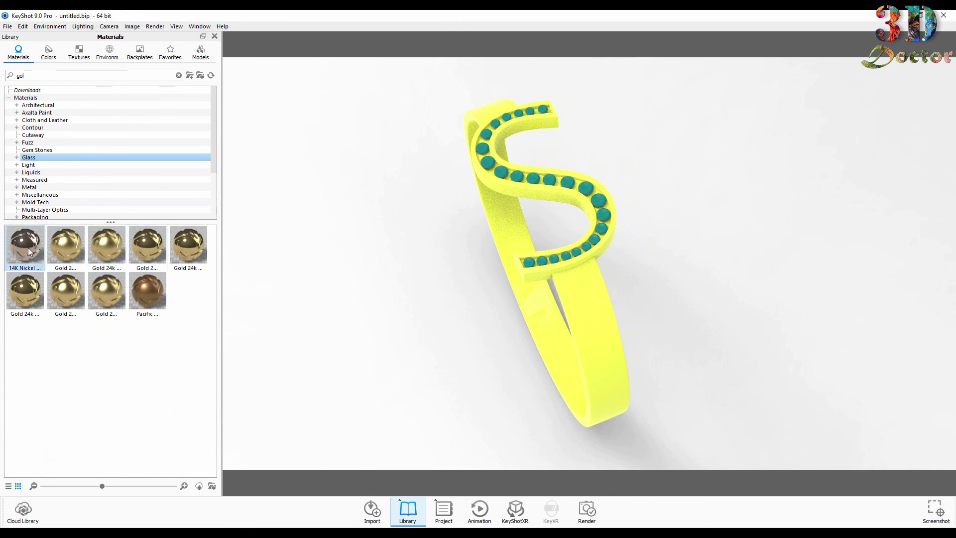
{"action": "left_click_drag", "start_coordinate": [30, 251], "coordinate": [601, 321]}
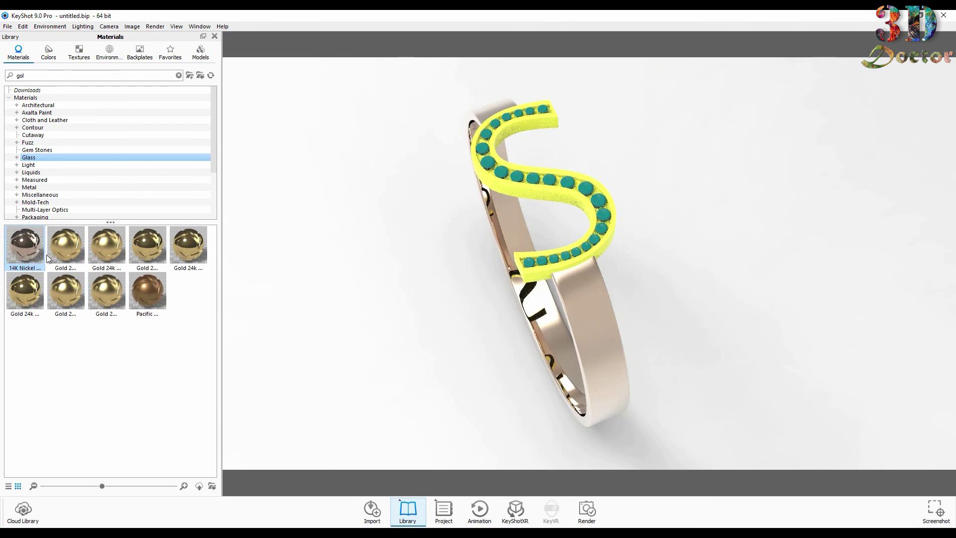
{"action": "mouse_move", "coordinate": [25, 246]}
{"action": "left_mouse_down"}
{"action": "mouse_move", "coordinate": [94, 260]}
{"action": "mouse_move", "coordinate": [533, 273]}
{"action": "left_mouse_up"}
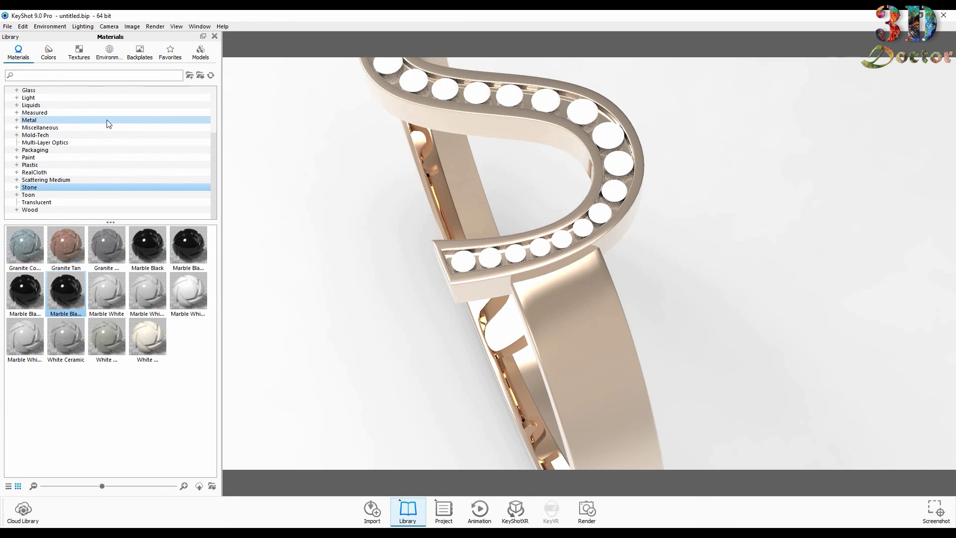
- Try Glass library materials on the stones, settling on a clear glass for the gems
{"action": "scroll", "coordinate": [105, 119], "scroll_direction": "down", "scroll_amount": 4}
{"action": "scroll", "coordinate": [144, 328], "scroll_direction": "down", "scroll_amount": 1}
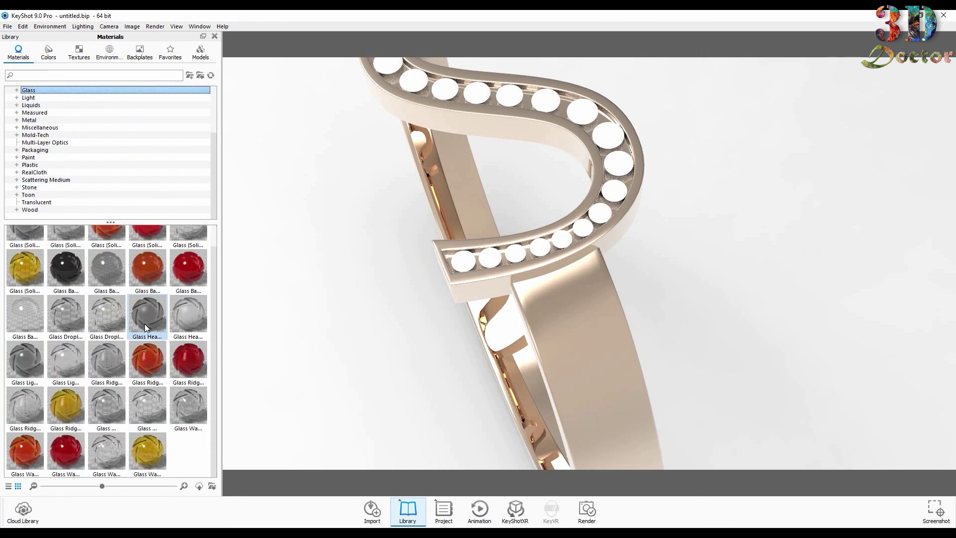
{"action": "left_click_drag", "start_coordinate": [106, 321], "coordinate": [461, 262]}
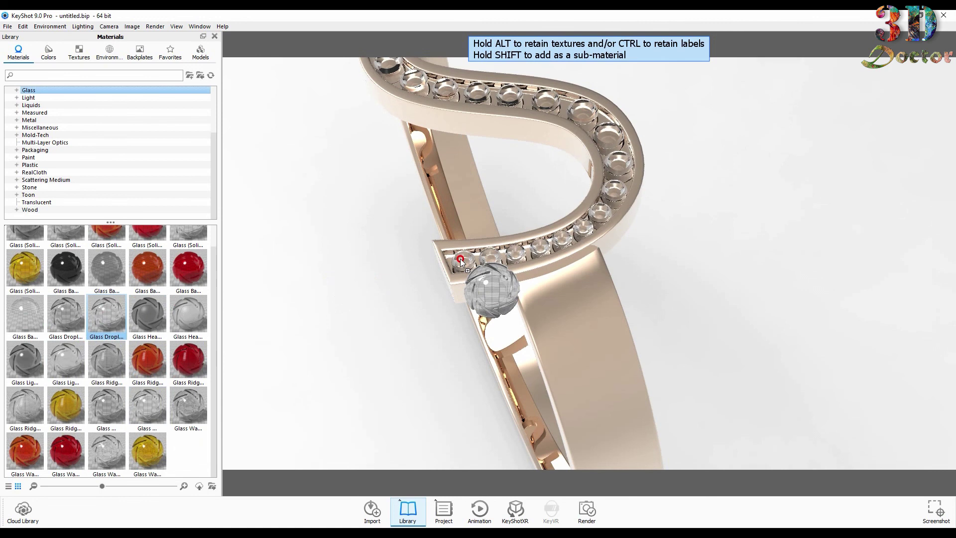
{"action": "left_click_drag", "start_coordinate": [462, 262], "coordinate": [100, 314]}
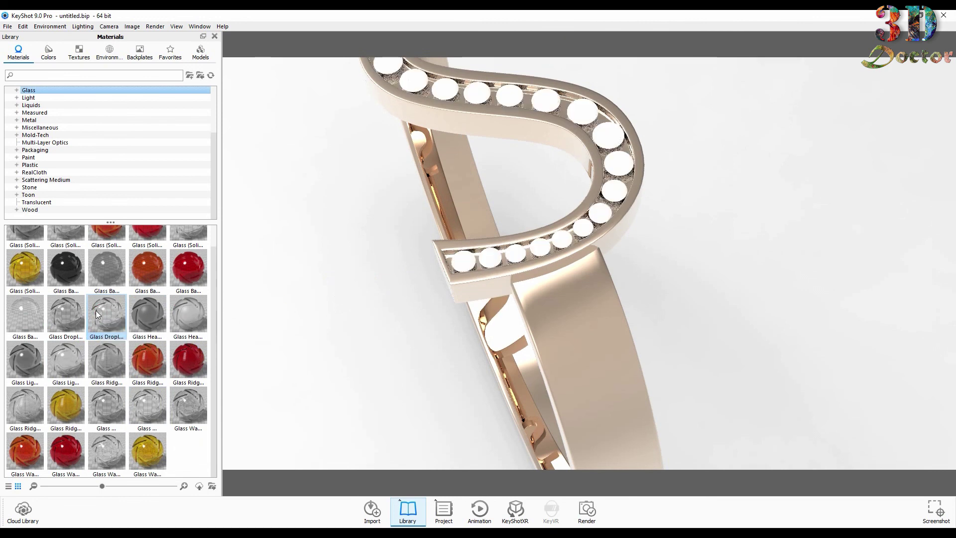
{"action": "left_click_drag", "start_coordinate": [148, 414], "coordinate": [467, 259]}
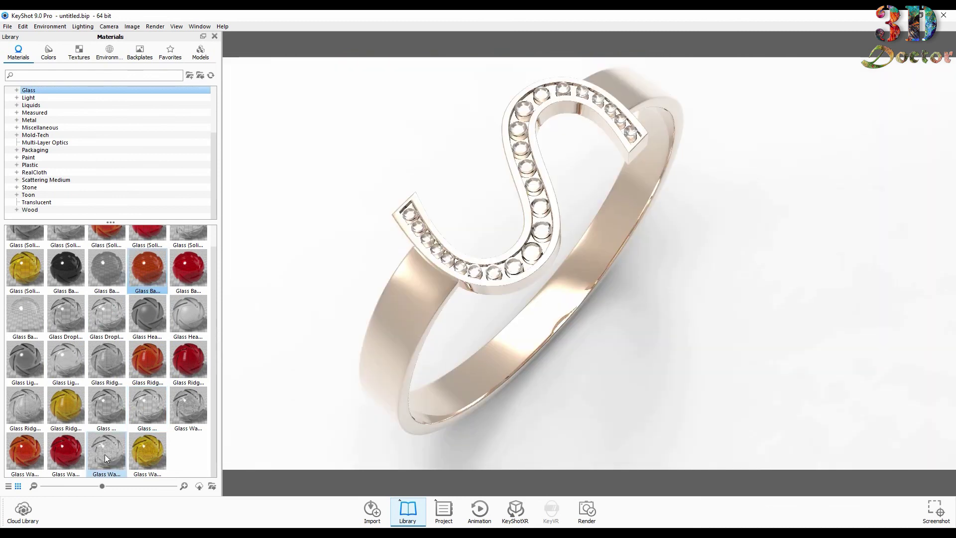
{"action": "left_click_drag", "start_coordinate": [106, 403], "coordinate": [496, 273]}
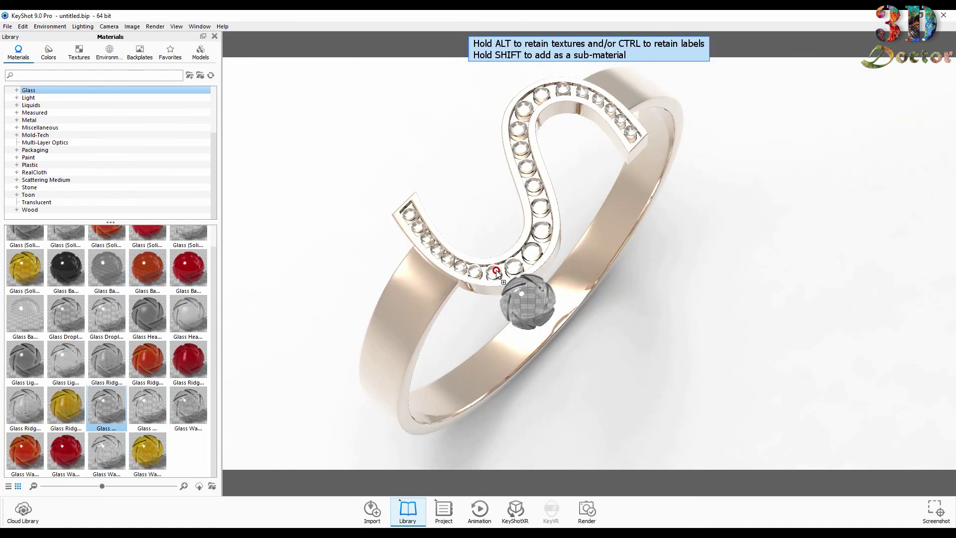
{"action": "left_click_drag", "start_coordinate": [497, 273], "coordinate": [497, 273]}
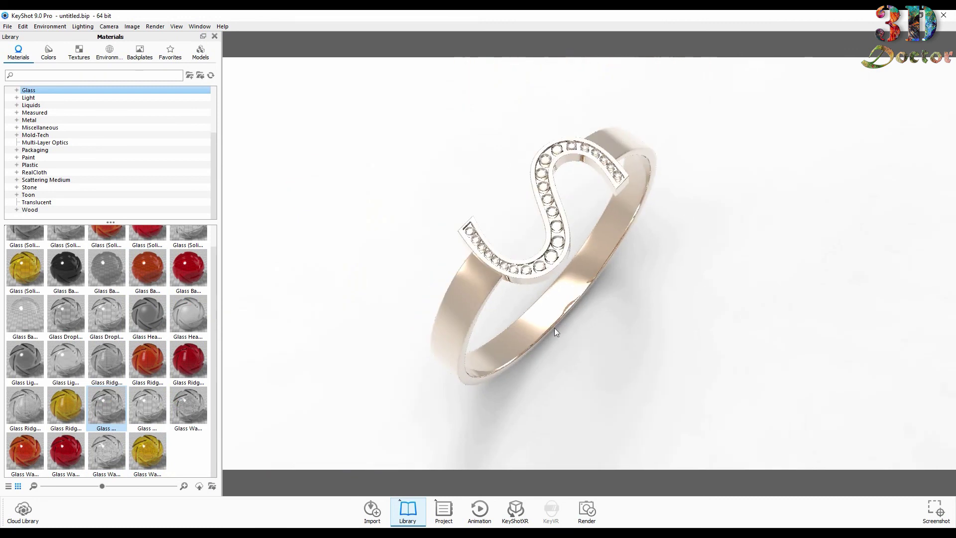
{"action": "mouse_move", "coordinate": [556, 331]}
{"action": "left_mouse_down"}
{"action": "mouse_move", "coordinate": [566, 301]}
{"action": "mouse_move", "coordinate": [556, 297]}
{"action": "left_mouse_up"}
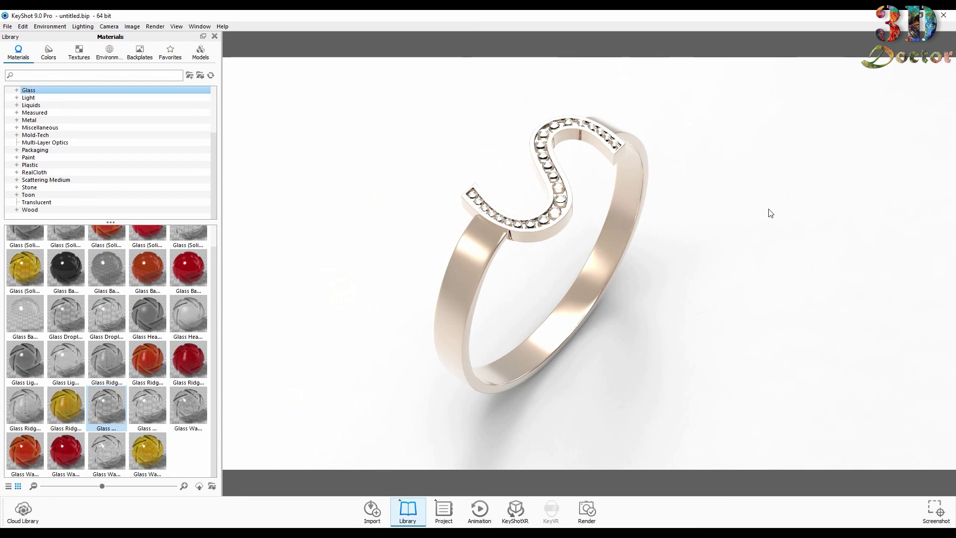
- Set the render output folder to the Desktop and render untitled.245.jpg at 1920×1079
{"action": "left_click", "coordinate": [592, 518]}
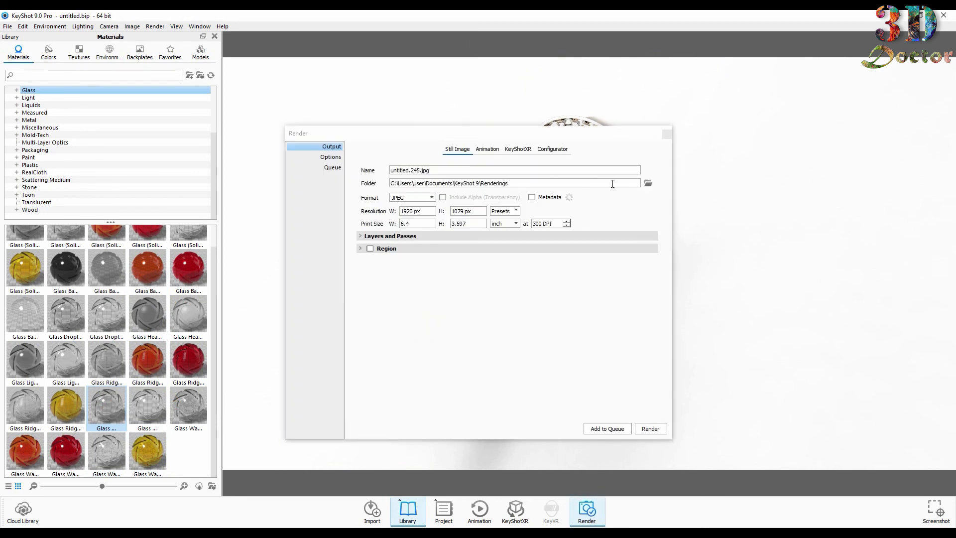
{"action": "left_click", "coordinate": [648, 184]}
{"action": "left_click", "coordinate": [326, 226]}
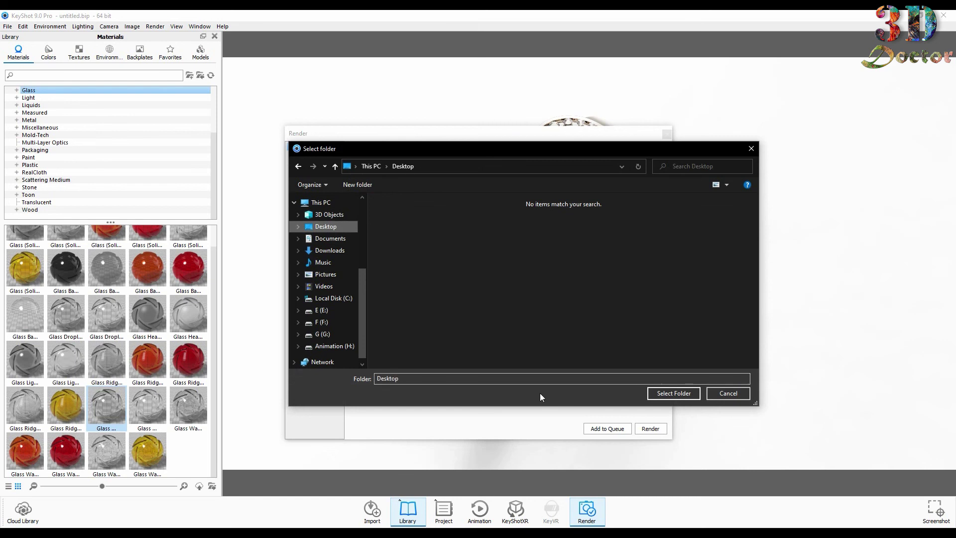
{"action": "left_click", "coordinate": [689, 393]}
{"action": "left_click", "coordinate": [648, 429]}
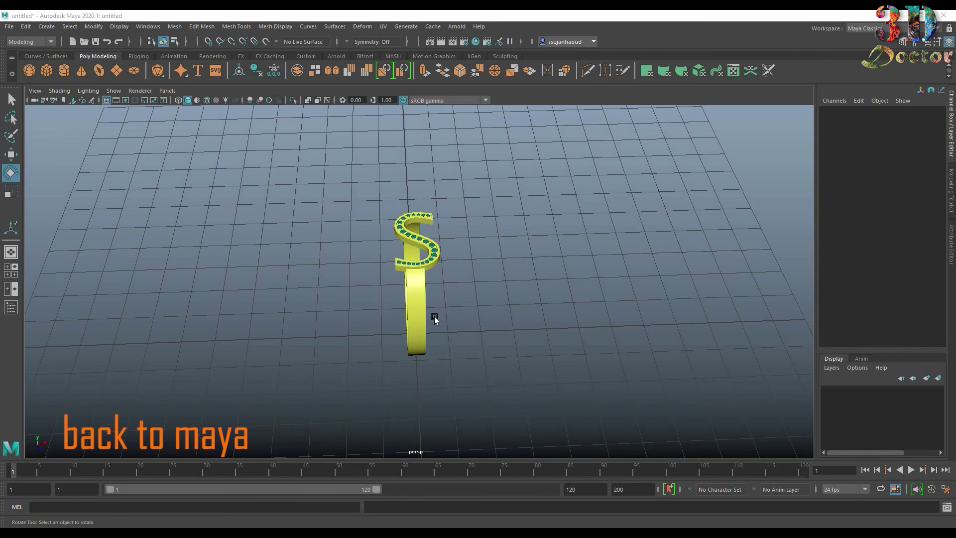
- Delete the old ring band and create a new polygon cube, pCube1
{"action": "scroll", "coordinate": [435, 316], "scroll_direction": "up", "scroll_amount": 3}
{"action": "scroll", "coordinate": [435, 312], "scroll_direction": "up", "scroll_amount": 3}
{"action": "left_click", "coordinate": [422, 309]}
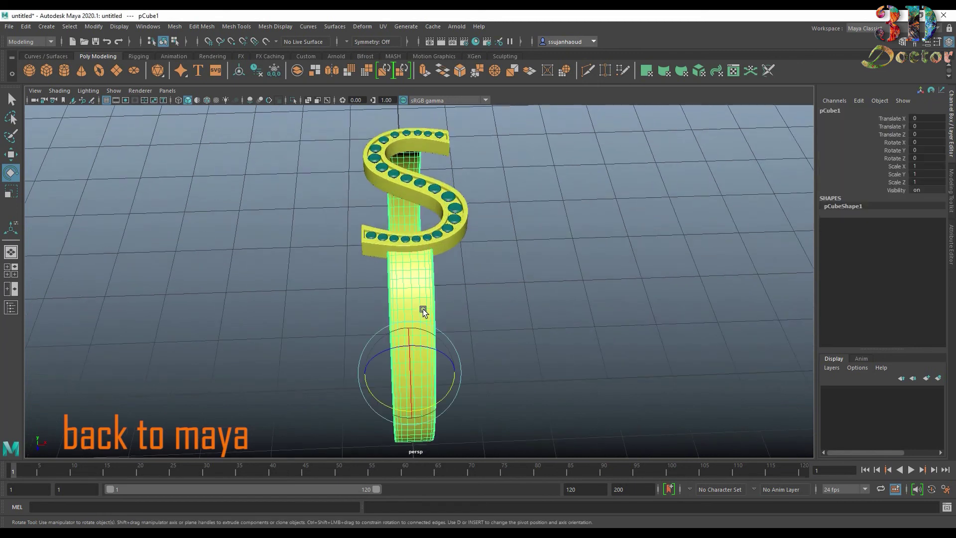
{"action": "key", "text": "Delete"}
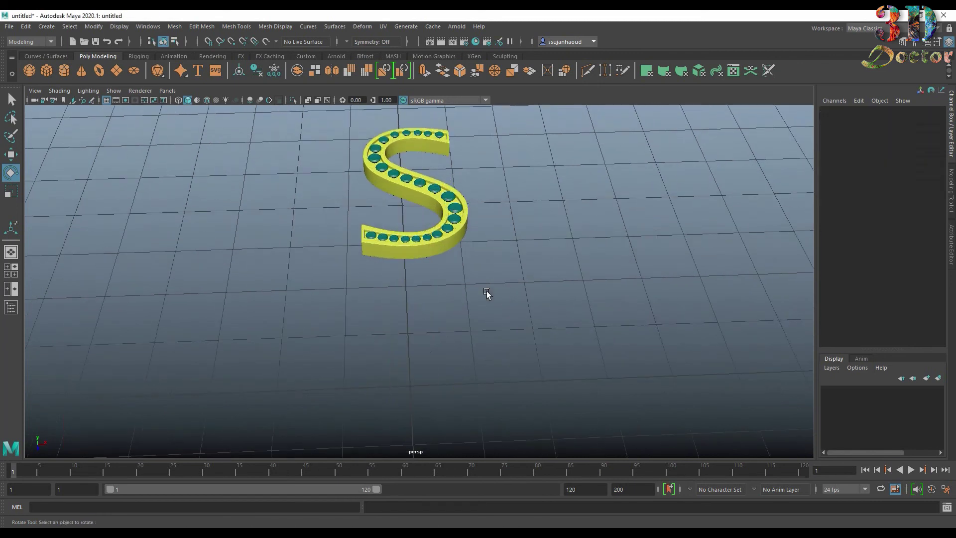
{"action": "left_click", "coordinate": [47, 72]}
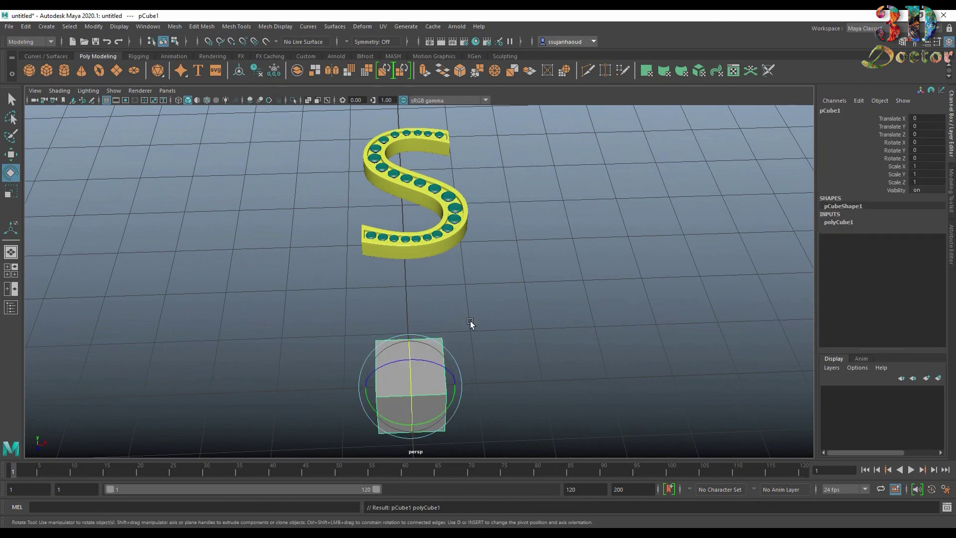
{"action": "key", "text": "w"}
{"action": "key", "text": "r"}
- Scale the cube into a long, flat, thin bar with 16 width subdivisions
{"action": "left_click_drag", "start_coordinate": [452, 389], "coordinate": [562, 376]}
{"action": "scroll", "coordinate": [498, 373], "scroll_direction": "down", "scroll_amount": 3}
{"action": "mouse_move", "coordinate": [466, 333]}
{"action": "left_mouse_down"}
{"action": "mouse_move", "coordinate": [506, 331]}
{"action": "mouse_move", "coordinate": [478, 363]}
{"action": "mouse_move", "coordinate": [486, 339]}
{"action": "left_mouse_up"}
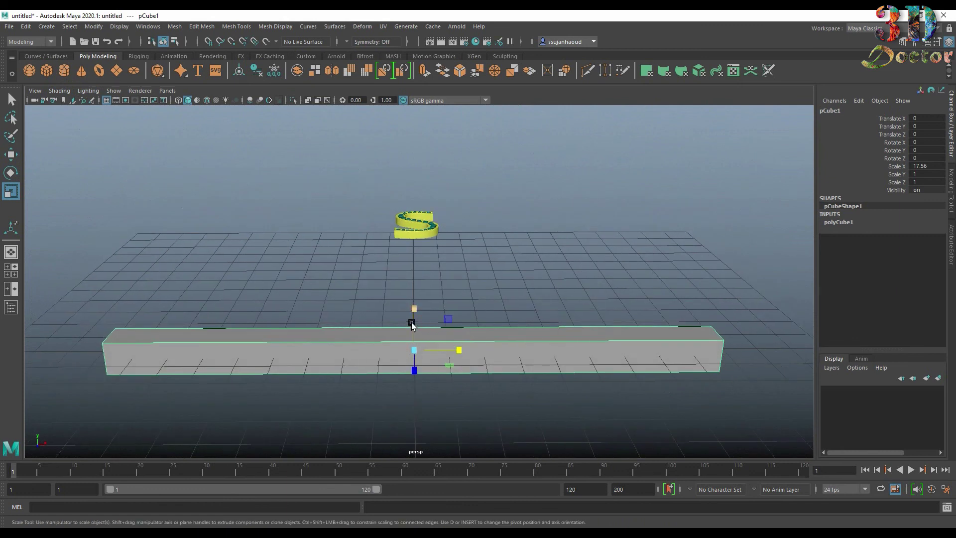
{"action": "left_click_drag", "start_coordinate": [413, 308], "coordinate": [405, 399]}
{"action": "mouse_move", "coordinate": [407, 352]}
{"action": "left_mouse_down"}
{"action": "mouse_move", "coordinate": [407, 322]}
{"action": "mouse_move", "coordinate": [412, 367]}
{"action": "mouse_move", "coordinate": [413, 309]}
{"action": "left_mouse_up"}
{"action": "mouse_move", "coordinate": [410, 365]}
{"action": "left_mouse_down", "text": "alt"}
{"action": "mouse_move", "coordinate": [409, 405]}
{"action": "mouse_move", "coordinate": [414, 319]}
{"action": "left_mouse_up", "text": "alt"}
{"action": "left_click", "coordinate": [838, 221]}
{"action": "left_click", "coordinate": [891, 269]}
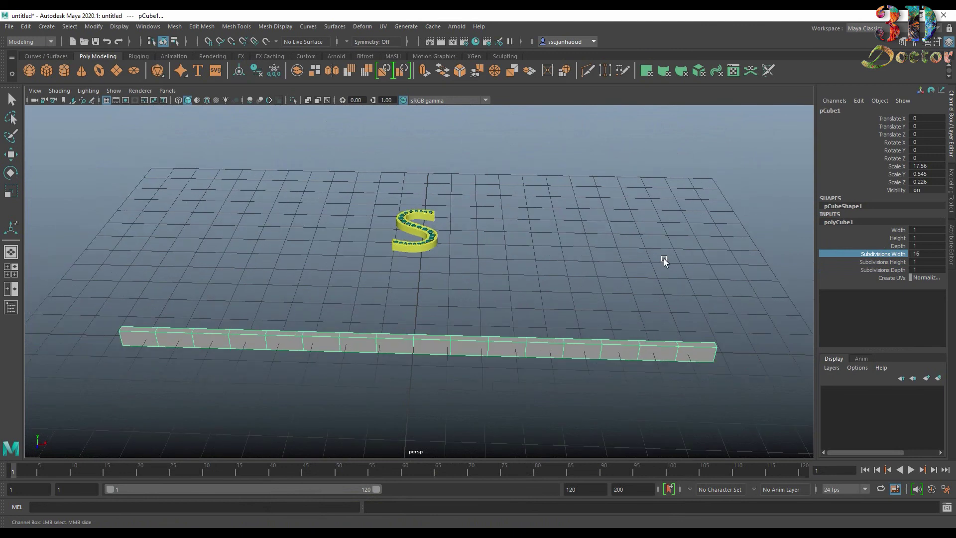
- Add a Bend deformer to the bar and rotate its handle 90 on Z
{"action": "left_click", "coordinate": [593, 234]}
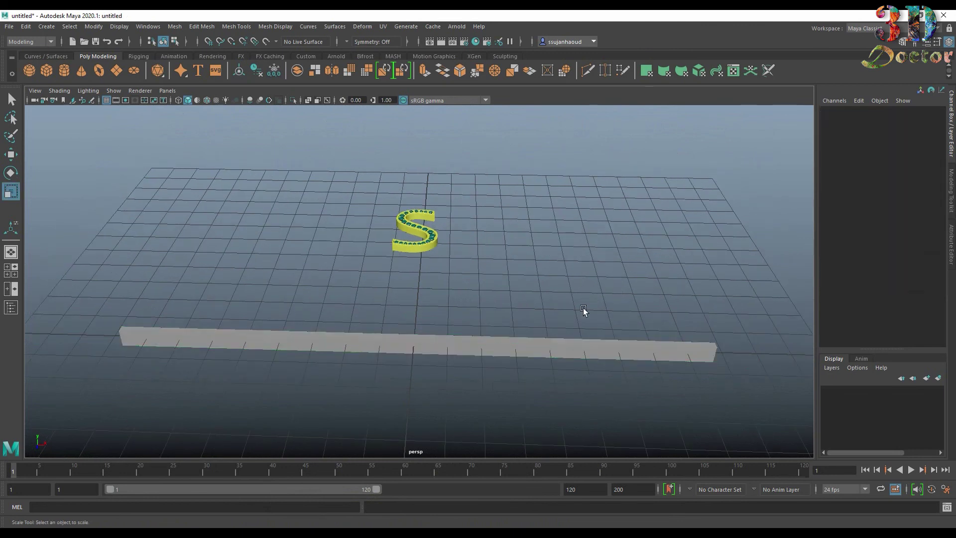
{"action": "left_click_drag", "start_coordinate": [572, 309], "coordinate": [647, 373]}
{"action": "key", "text": "r"}
{"action": "left_click", "coordinate": [363, 27]}
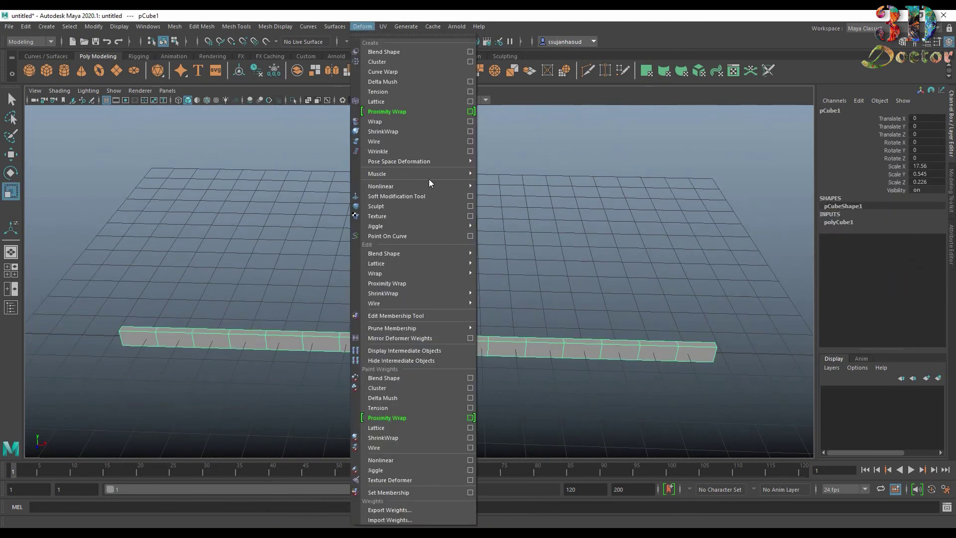
{"action": "mouse_move", "coordinate": [388, 187]}
{"action": "left_click", "coordinate": [510, 182]}
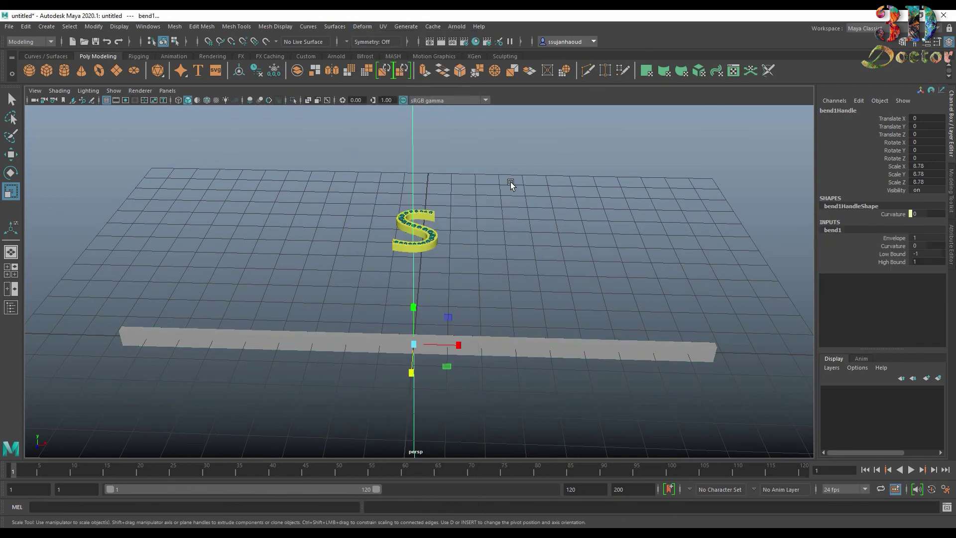
{"action": "key", "text": "e"}
{"action": "left_click_drag", "start_coordinate": [457, 341], "coordinate": [446, 317]}
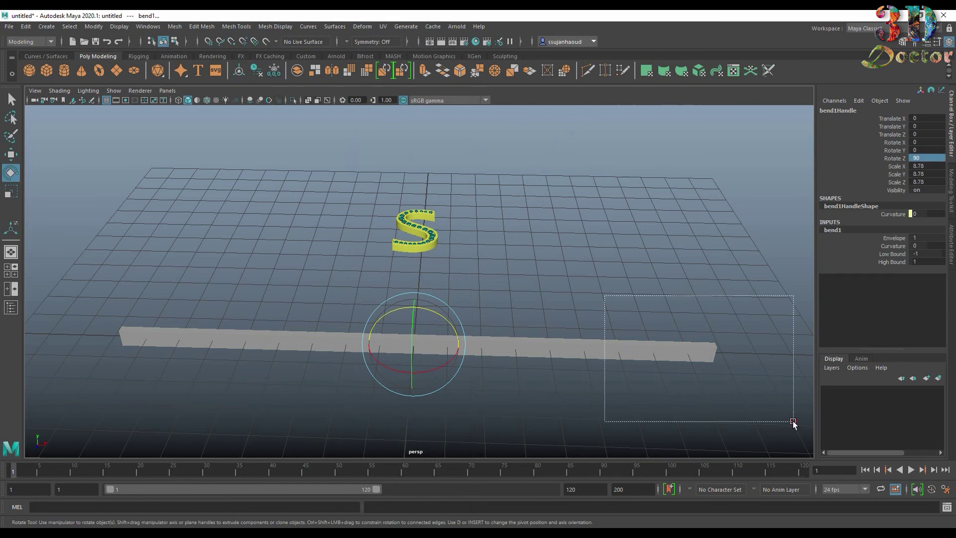
- Raise the bend Curvature to about 167 and scale the handle down to fit under the S
{"action": "left_click_drag", "start_coordinate": [793, 420], "coordinate": [792, 421], "text": "shift"}
{"action": "left_click", "coordinate": [890, 244]}
{"action": "middle_click_drag", "start_coordinate": [663, 297], "coordinate": [735, 296]}
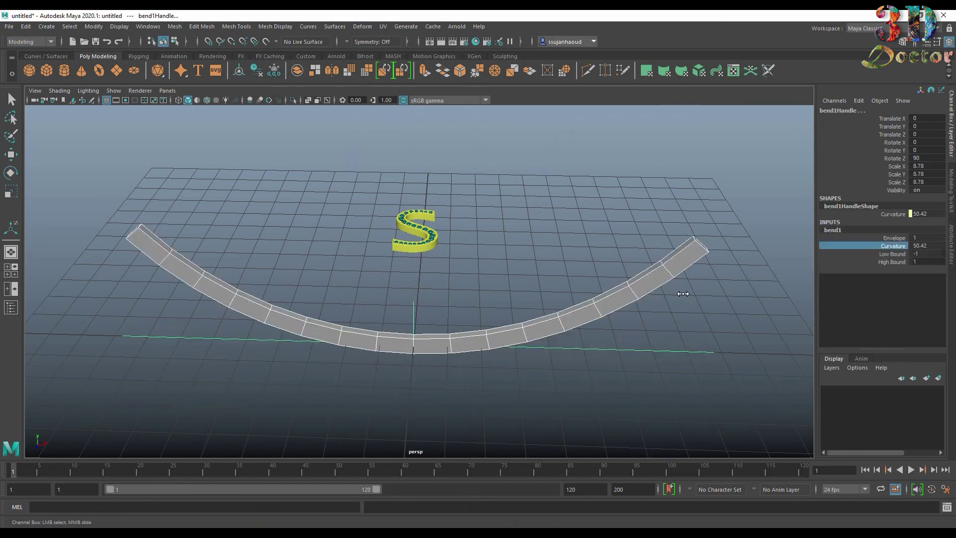
{"action": "mouse_move", "coordinate": [735, 298]}
{"action": "left_mouse_down", "text": "alt"}
{"action": "mouse_move", "coordinate": [634, 294]}
{"action": "mouse_move", "coordinate": [700, 300]}
{"action": "mouse_move", "coordinate": [604, 327]}
{"action": "mouse_move", "coordinate": [538, 322]}
{"action": "mouse_move", "coordinate": [524, 295]}
{"action": "left_mouse_up", "text": "alt"}
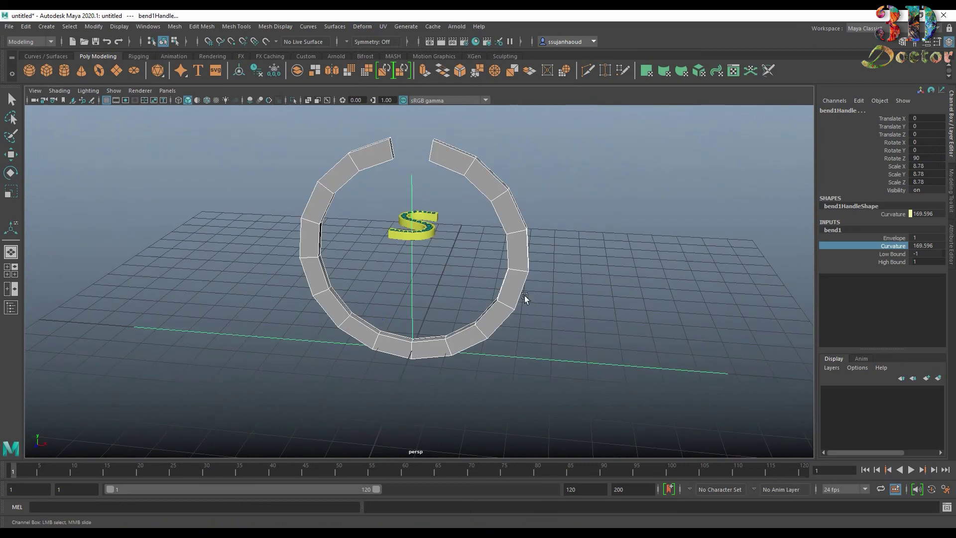
{"action": "key", "text": "r"}
{"action": "left_click_drag", "start_coordinate": [413, 348], "coordinate": [242, 374]}
{"action": "right_click_drag", "start_coordinate": [242, 375], "coordinate": [486, 277], "text": "alt"}
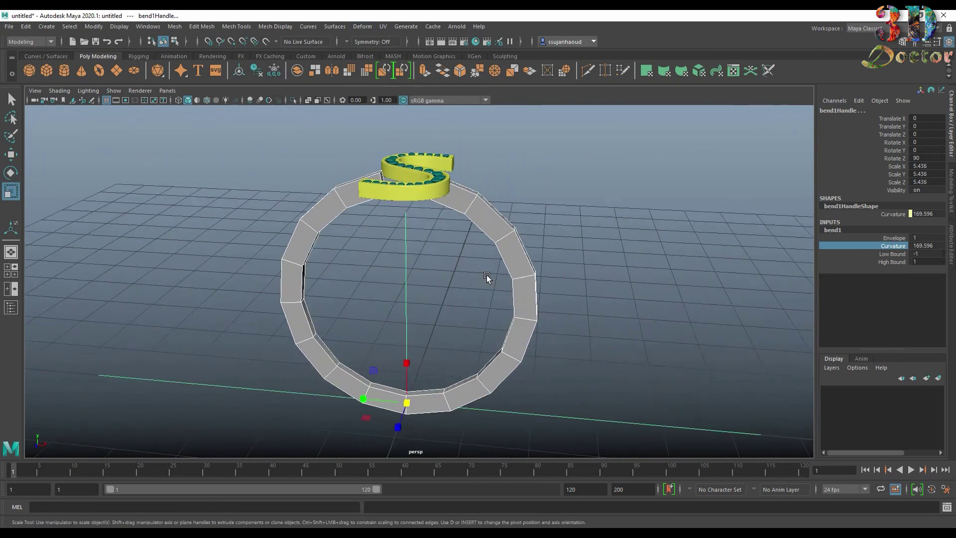
{"action": "left_click_drag", "start_coordinate": [471, 268], "coordinate": [465, 356], "text": "alt"}
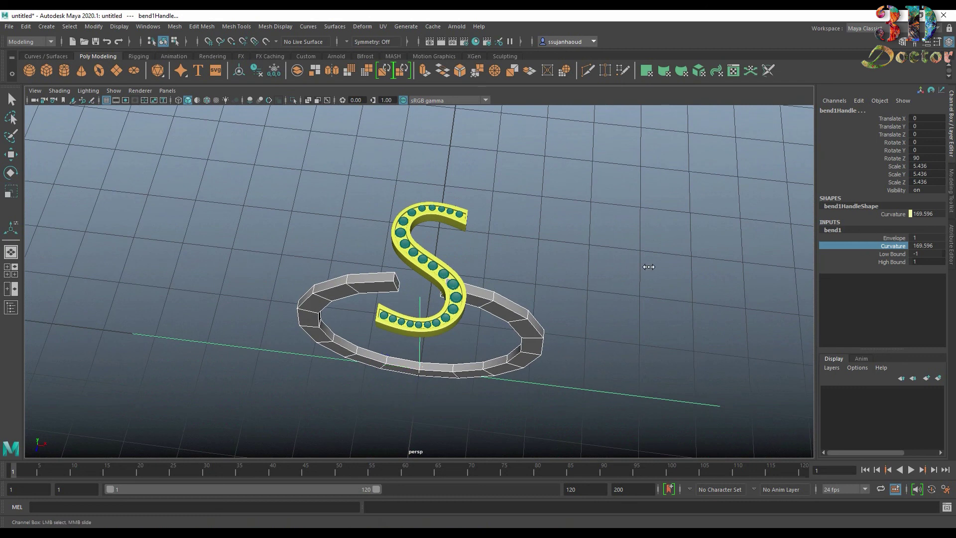
{"action": "middle_click_drag", "start_coordinate": [649, 267], "coordinate": [647, 271]}
{"action": "mouse_move", "coordinate": [610, 285]}
{"action": "left_mouse_down", "text": "alt"}
{"action": "mouse_move", "coordinate": [653, 286]}
{"action": "mouse_move", "coordinate": [687, 234]}
{"action": "mouse_move", "coordinate": [607, 234]}
{"action": "mouse_move", "coordinate": [710, 271]}
{"action": "mouse_move", "coordinate": [692, 280]}
{"action": "left_mouse_up", "text": "alt"}
- Bake the bend by deleting the bar's history, then add a 6×3×3 lattice around the ring
{"action": "left_click", "coordinate": [26, 27]}
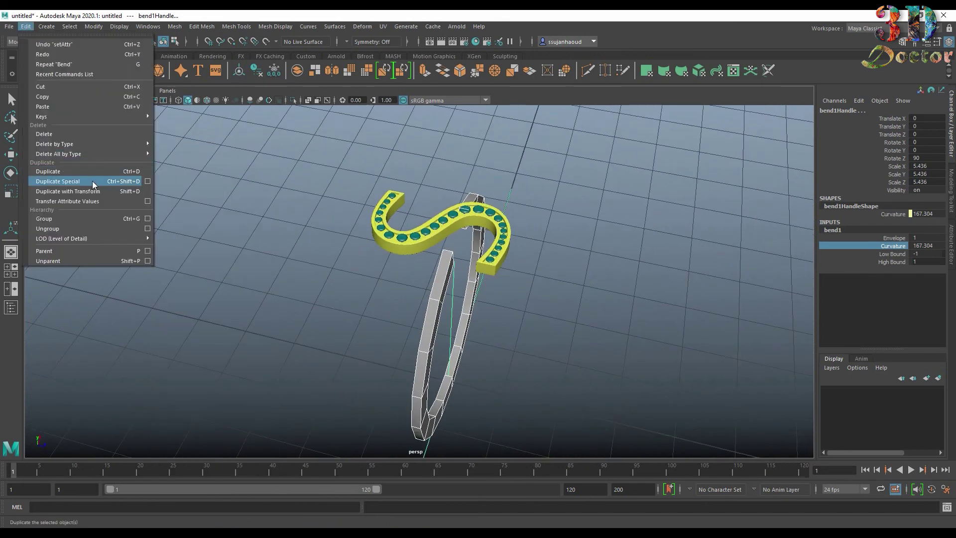
{"action": "left_click", "coordinate": [235, 149]}
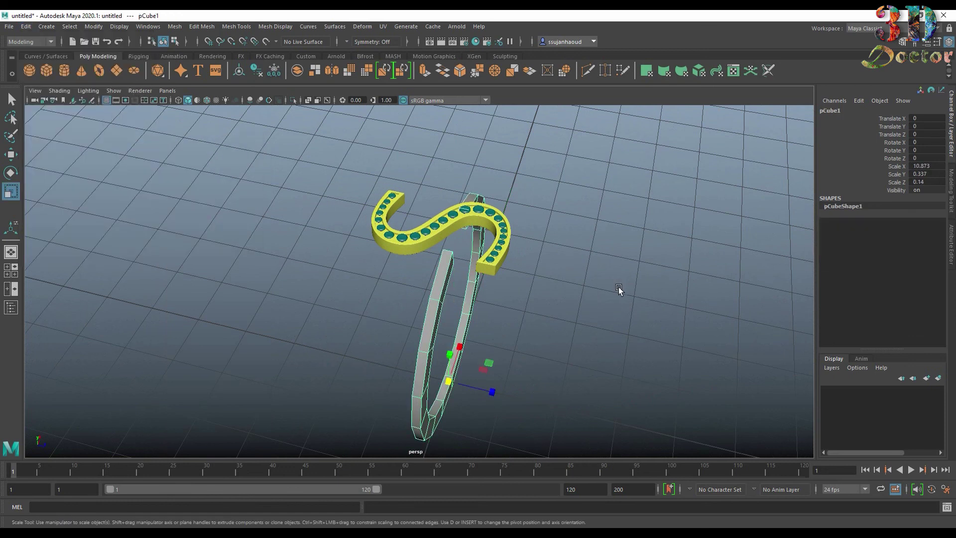
{"action": "mouse_move", "coordinate": [619, 288]}
{"action": "left_mouse_down", "text": "alt"}
{"action": "mouse_move", "coordinate": [583, 224]}
{"action": "mouse_move", "coordinate": [557, 277]}
{"action": "mouse_move", "coordinate": [489, 260]}
{"action": "left_mouse_up", "text": "alt"}
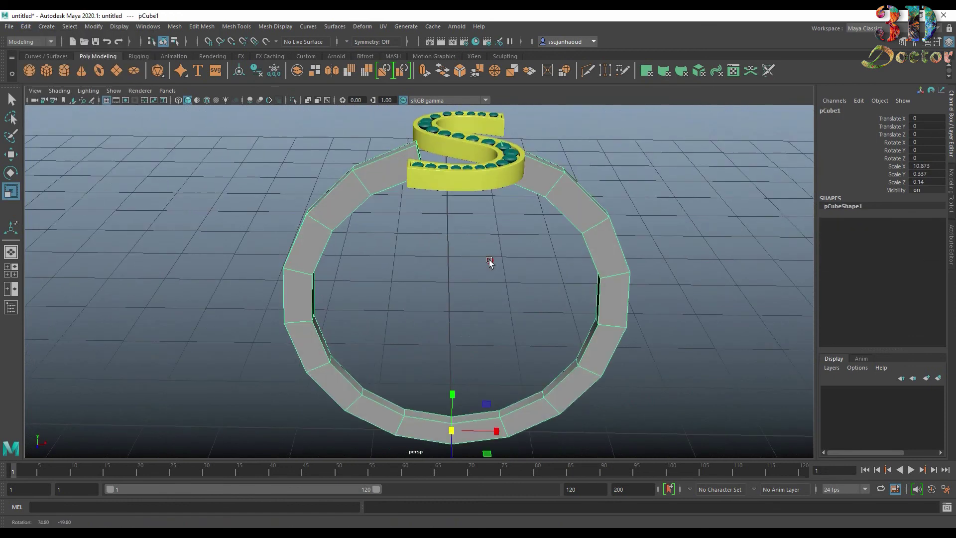
{"action": "left_click", "coordinate": [362, 27]}
{"action": "left_click", "coordinate": [397, 102]}
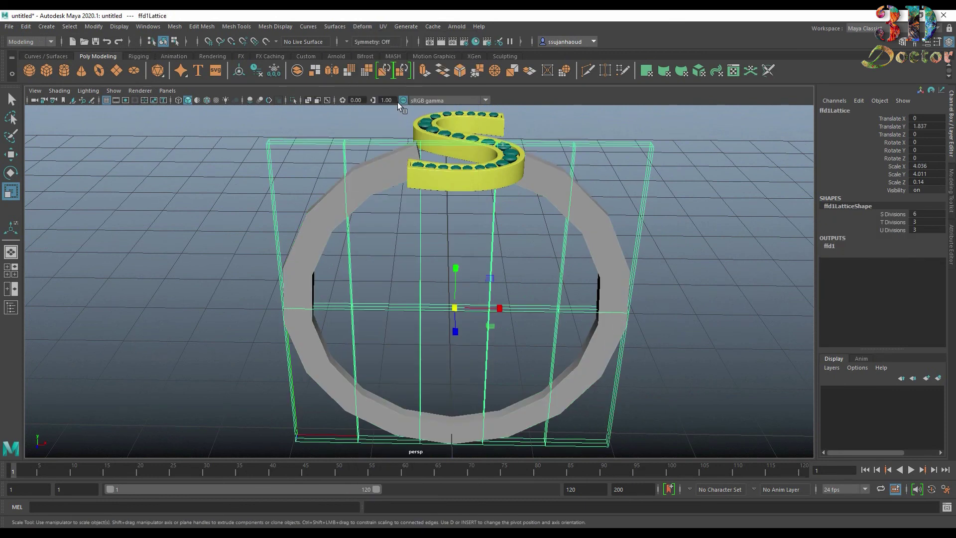
{"action": "mouse_move", "coordinate": [377, 185]}
{"action": "left_mouse_down", "text": "alt"}
{"action": "mouse_move", "coordinate": [410, 225]}
{"action": "mouse_move", "coordinate": [441, 219]}
{"action": "mouse_move", "coordinate": [390, 246]}
{"action": "mouse_move", "coordinate": [386, 200]}
{"action": "mouse_move", "coordinate": [469, 246]}
{"action": "mouse_move", "coordinate": [478, 208]}
{"action": "left_mouse_up", "text": "alt"}
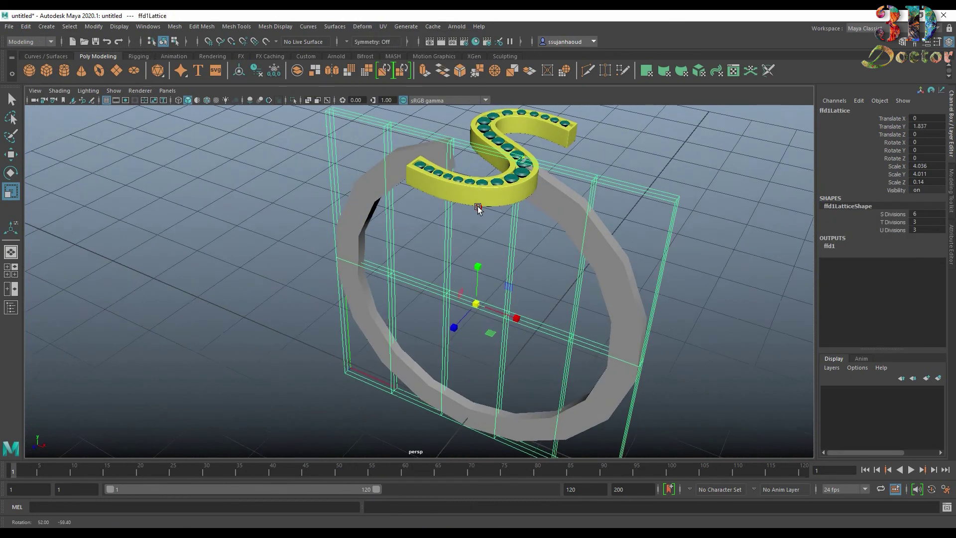
{"action": "left_click_drag", "start_coordinate": [436, 149], "coordinate": [424, 219], "text": "alt"}
- Select rows of lattice points and move them to pinch the band
{"action": "right_click", "coordinate": [413, 201]}
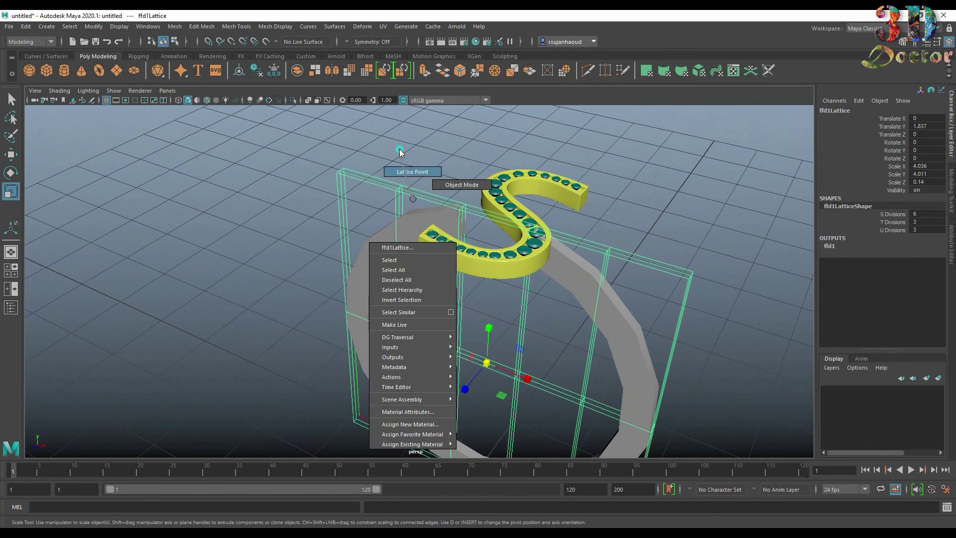
{"action": "right_click_drag", "start_coordinate": [400, 152], "coordinate": [406, 165]}
{"action": "mouse_move", "coordinate": [349, 189]}
{"action": "left_mouse_down"}
{"action": "mouse_move", "coordinate": [469, 214]}
{"action": "mouse_move", "coordinate": [554, 258]}
{"action": "mouse_move", "coordinate": [515, 280]}
{"action": "left_mouse_up"}
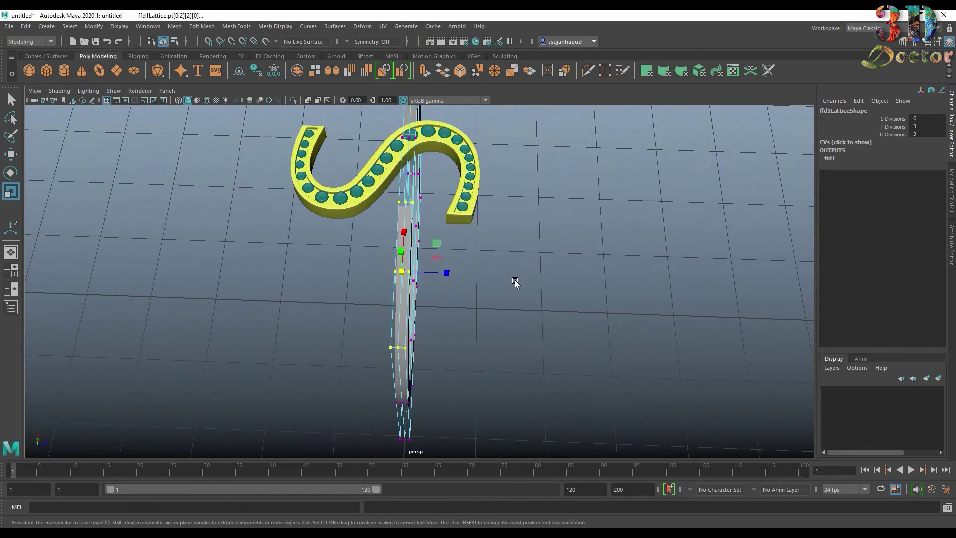
{"action": "key", "text": "w"}
{"action": "middle_click_drag", "start_coordinate": [514, 280], "coordinate": [465, 277]}
{"action": "mouse_move", "coordinate": [466, 278]}
{"action": "left_mouse_down", "text": "alt"}
{"action": "mouse_move", "coordinate": [502, 253]}
{"action": "mouse_move", "coordinate": [315, 243]}
{"action": "left_mouse_up", "text": "alt"}
{"action": "left_click_drag", "start_coordinate": [528, 435], "coordinate": [528, 435]}
{"action": "mouse_move", "coordinate": [528, 434]}
{"action": "left_mouse_down", "text": "alt"}
{"action": "mouse_move", "coordinate": [463, 305]}
{"action": "mouse_move", "coordinate": [468, 280]}
{"action": "mouse_move", "coordinate": [563, 273]}
{"action": "left_mouse_up", "text": "alt"}
{"action": "left_click_drag", "start_coordinate": [379, 270], "coordinate": [518, 359]}
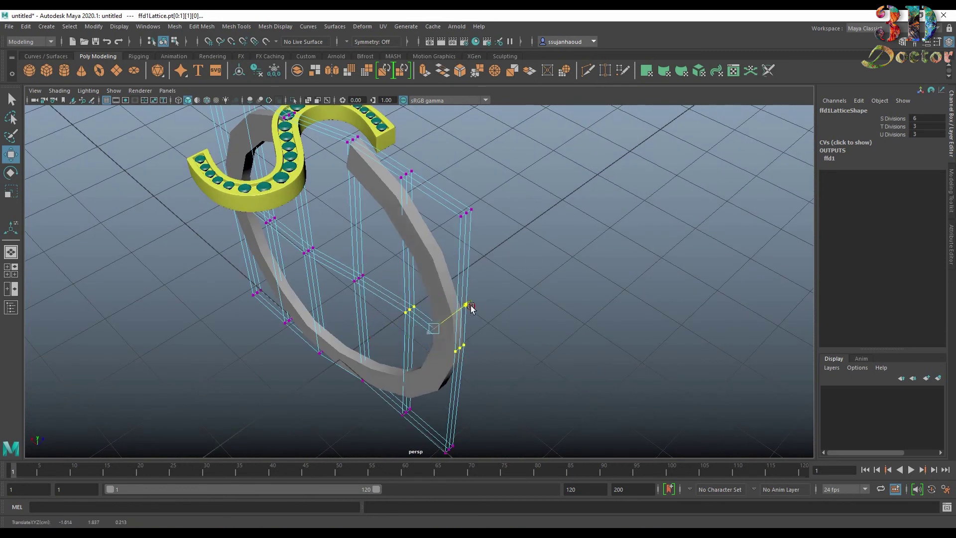
{"action": "mouse_move", "coordinate": [469, 298]}
{"action": "left_mouse_down", "text": "alt"}
{"action": "mouse_move", "coordinate": [482, 288]}
{"action": "mouse_move", "coordinate": [379, 135]}
{"action": "left_mouse_up", "text": "alt"}
{"action": "left_click_drag", "start_coordinate": [370, 129], "coordinate": [424, 163]}
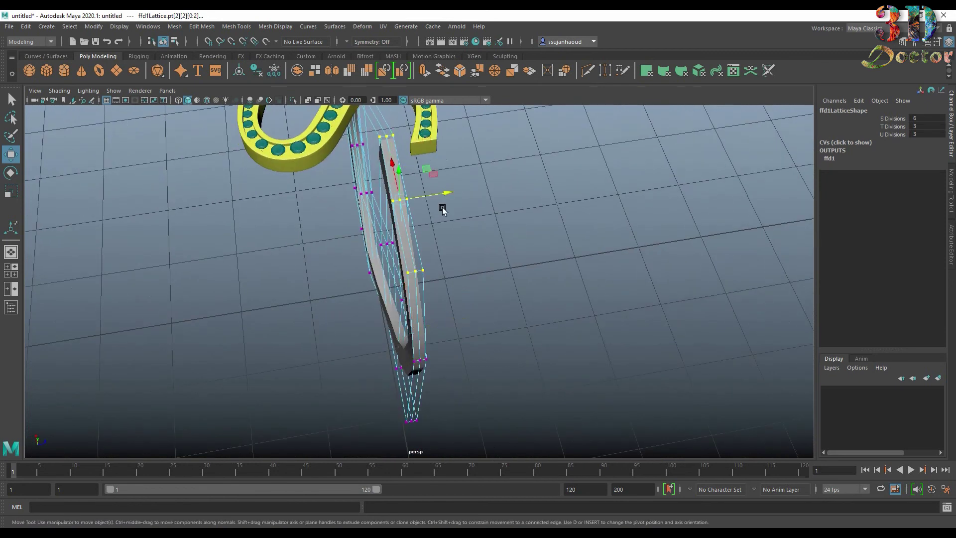
{"action": "mouse_move", "coordinate": [443, 210]}
{"action": "left_mouse_down", "text": "alt"}
{"action": "mouse_move", "coordinate": [487, 187]}
{"action": "mouse_move", "coordinate": [583, 196]}
{"action": "mouse_move", "coordinate": [573, 325]}
{"action": "mouse_move", "coordinate": [494, 315]}
{"action": "mouse_move", "coordinate": [486, 219]}
{"action": "mouse_move", "coordinate": [667, 420]}
{"action": "mouse_move", "coordinate": [629, 313]}
{"action": "left_mouse_up", "text": "alt"}
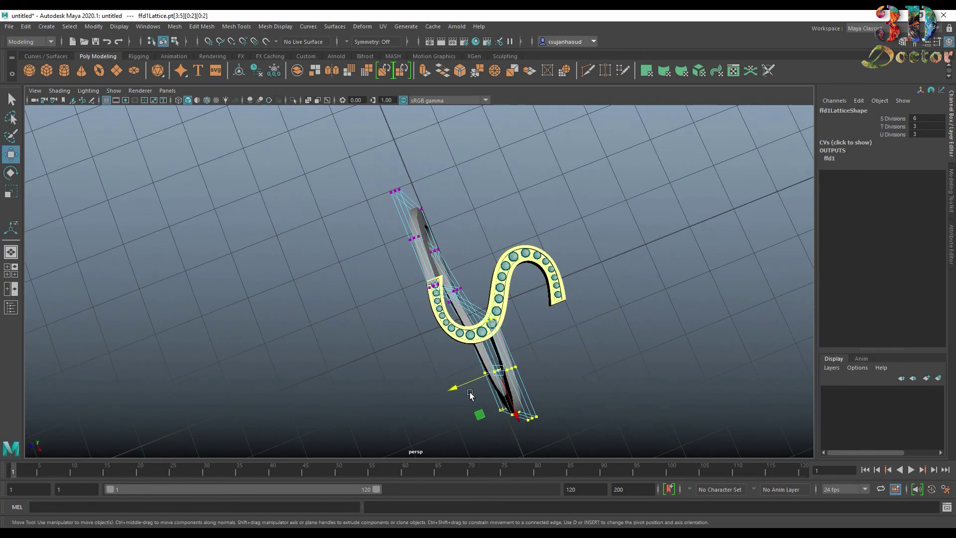
- Shift lattice points sideways and rotate the upper row into a tall, tapered loop
{"action": "mouse_move", "coordinate": [465, 390]}
{"action": "left_mouse_down"}
{"action": "mouse_move", "coordinate": [454, 389]}
{"action": "mouse_move", "coordinate": [563, 305]}
{"action": "left_mouse_up"}
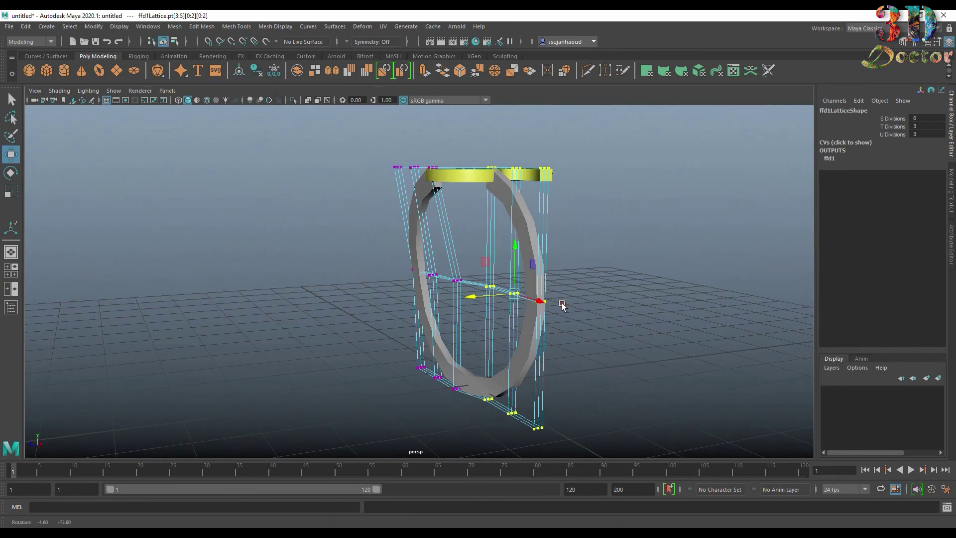
{"action": "left_click_drag", "start_coordinate": [568, 256], "coordinate": [569, 257]}
{"action": "left_click_drag", "start_coordinate": [568, 257], "coordinate": [538, 319], "text": "alt"}
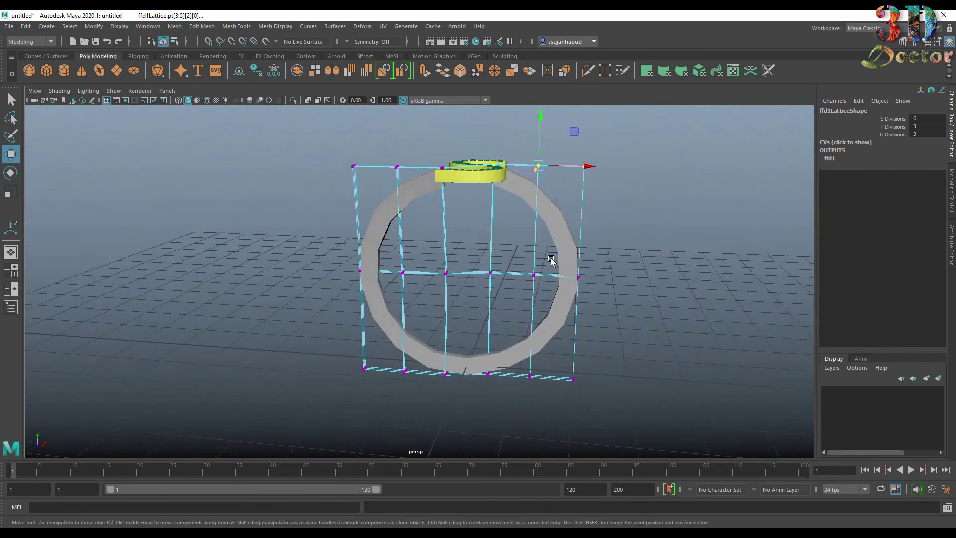
{"action": "right_click_drag", "start_coordinate": [538, 318], "coordinate": [549, 336], "text": "alt"}
{"action": "scroll", "coordinate": [549, 336], "scroll_direction": "down", "scroll_amount": 3}
{"action": "mouse_move", "coordinate": [551, 330]}
{"action": "left_mouse_down", "text": "alt"}
{"action": "mouse_move", "coordinate": [653, 347]}
{"action": "mouse_move", "coordinate": [453, 215]}
{"action": "left_mouse_up", "text": "alt"}
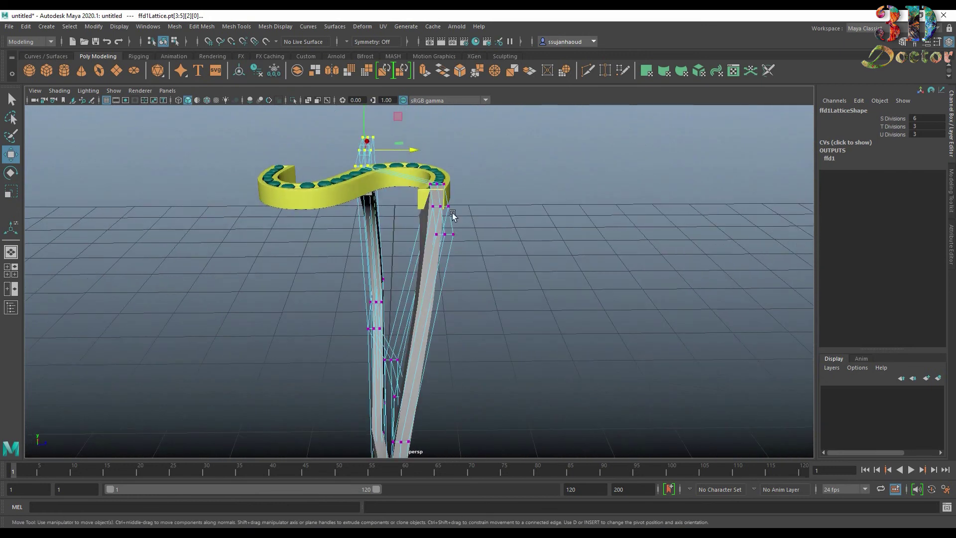
{"action": "key", "text": "e"}
{"action": "mouse_move", "coordinate": [479, 173]}
{"action": "left_mouse_down", "text": "alt"}
{"action": "mouse_move", "coordinate": [551, 279]}
{"action": "mouse_move", "coordinate": [628, 213]}
{"action": "mouse_move", "coordinate": [459, 319]}
{"action": "mouse_move", "coordinate": [453, 275]}
{"action": "mouse_move", "coordinate": [634, 267]}
{"action": "mouse_move", "coordinate": [511, 318]}
{"action": "left_mouse_up", "text": "alt"}
{"action": "scroll", "coordinate": [546, 280], "scroll_direction": "up", "scroll_amount": 3}
{"action": "scroll", "coordinate": [503, 343], "scroll_direction": "down", "scroll_amount": 5}
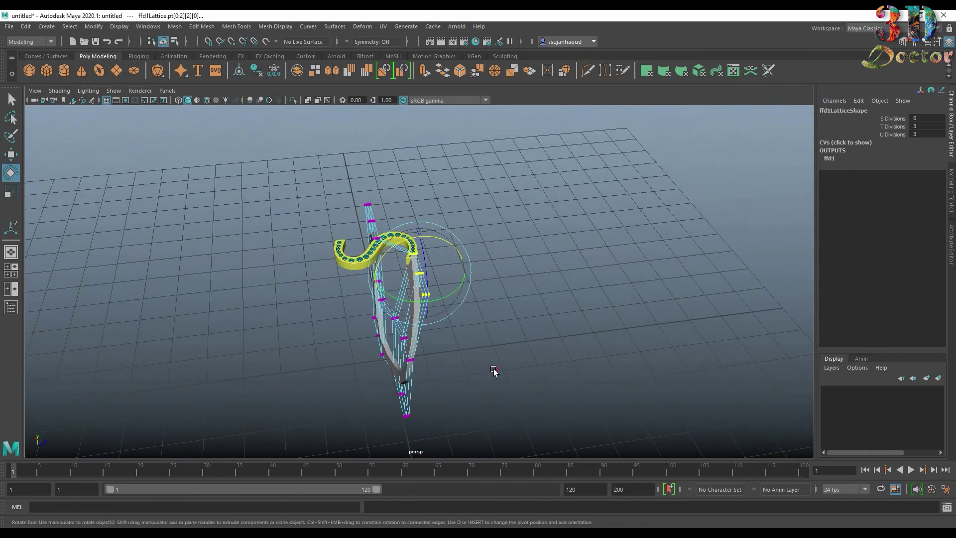
- Select the band mesh and delete its history to bake and remove the lattice
{"action": "key", "text": "F8"}
{"action": "left_click", "coordinate": [26, 27]}
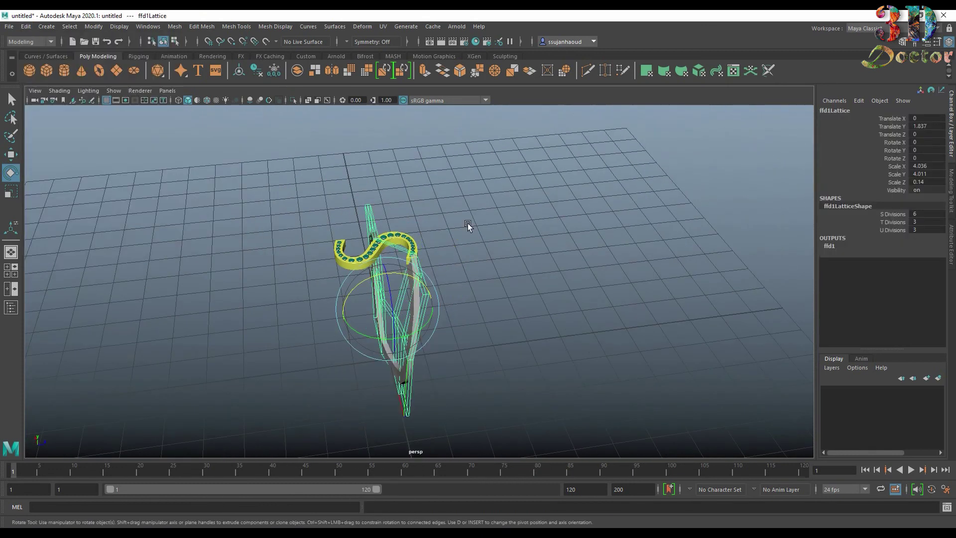
{"action": "scroll", "coordinate": [418, 259], "scroll_direction": "up", "scroll_amount": 3}
{"action": "left_click", "coordinate": [413, 259]}
{"action": "left_click", "coordinate": [26, 26]}
- Finish deleting the band's history so the lattice is removed
{"action": "left_click", "coordinate": [179, 150]}
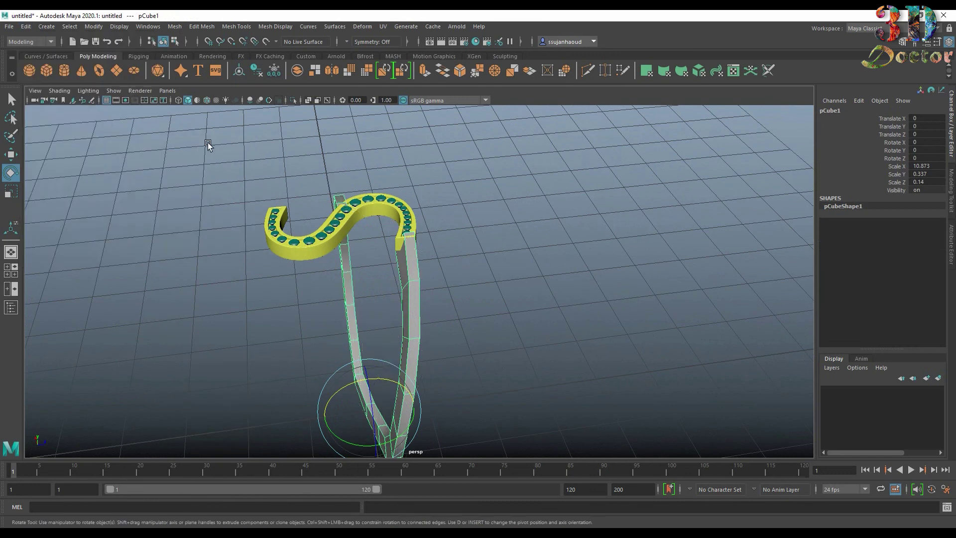
{"action": "scroll", "coordinate": [512, 230], "scroll_direction": "up", "scroll_amount": 5}
{"action": "mouse_move", "coordinate": [512, 230]}
{"action": "left_mouse_down", "text": "alt"}
{"action": "mouse_move", "coordinate": [360, 183]}
{"action": "mouse_move", "coordinate": [472, 282]}
{"action": "left_mouse_up", "text": "alt"}
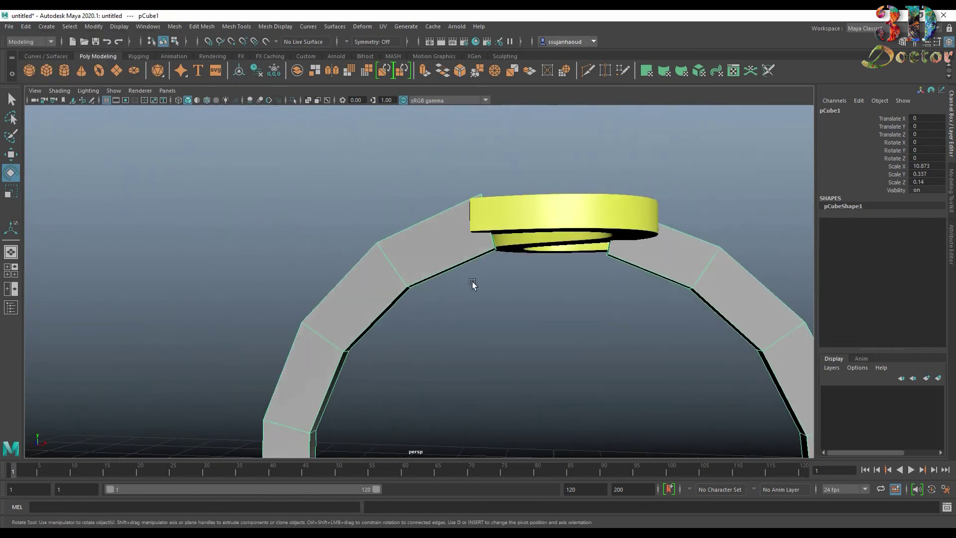
{"action": "scroll", "coordinate": [405, 239], "scroll_direction": "up", "scroll_amount": 2}
{"action": "scroll", "coordinate": [408, 293], "scroll_direction": "up", "scroll_amount": 2}
- Raise a band vertex beside the S top with Soft Select, then shrink the falloff to zero
{"action": "right_click_drag", "start_coordinate": [408, 293], "coordinate": [362, 250]}
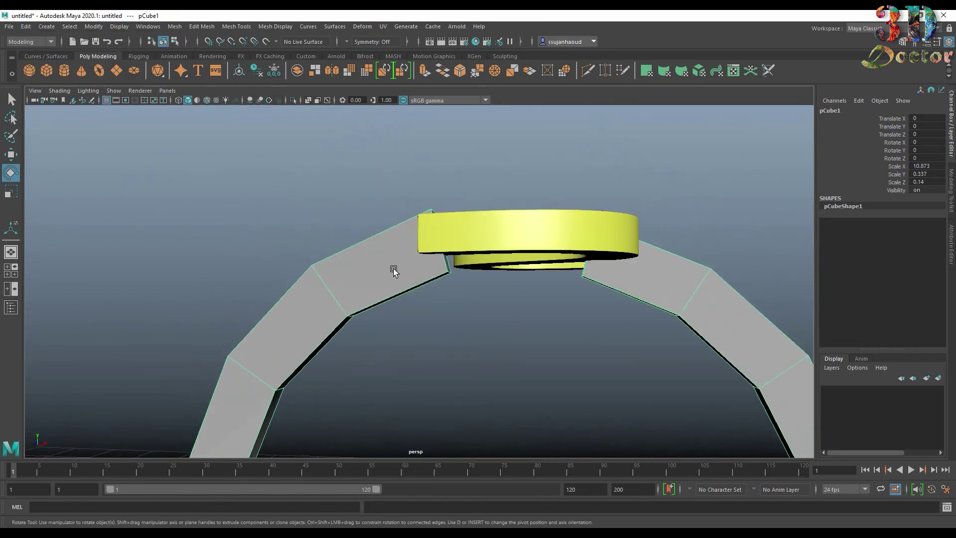
{"action": "left_click", "coordinate": [450, 272]}
{"action": "key", "text": "w"}
{"action": "key", "text": "b"}
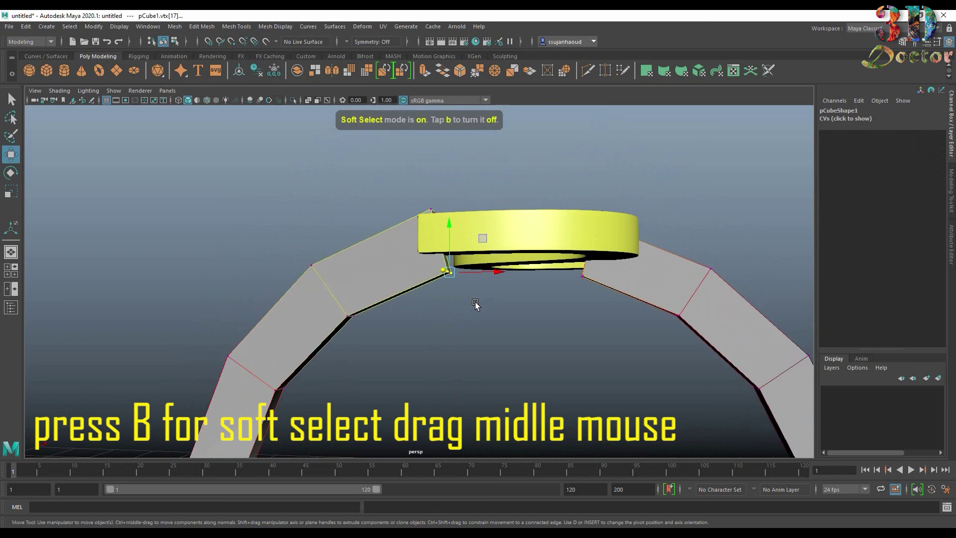
{"action": "scroll", "coordinate": [485, 237], "scroll_direction": "up", "scroll_amount": 2}
{"action": "middle_click_drag", "start_coordinate": [485, 238], "coordinate": [447, 217]}
{"action": "scroll", "coordinate": [477, 258], "scroll_direction": "down", "scroll_amount": 5}
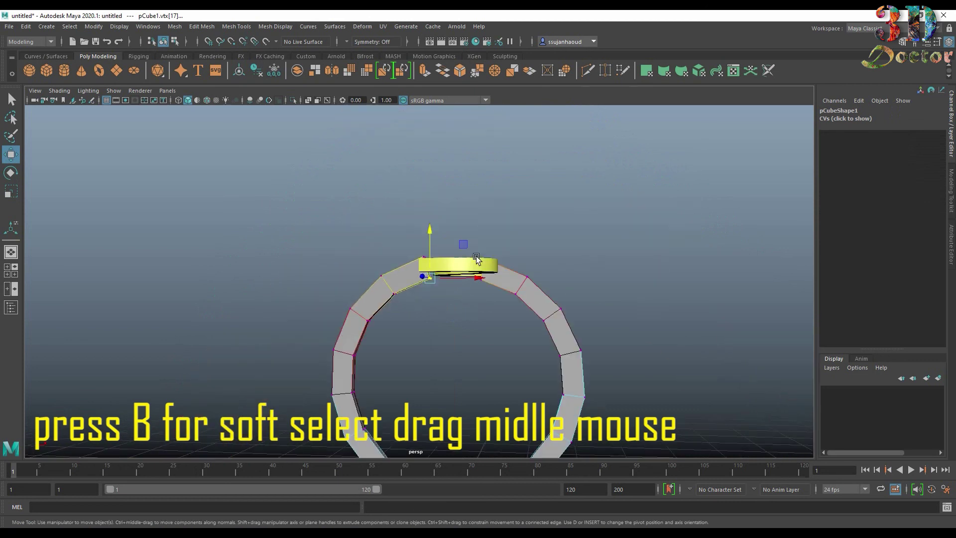
{"action": "middle_click_drag", "start_coordinate": [417, 275], "coordinate": [410, 277]}
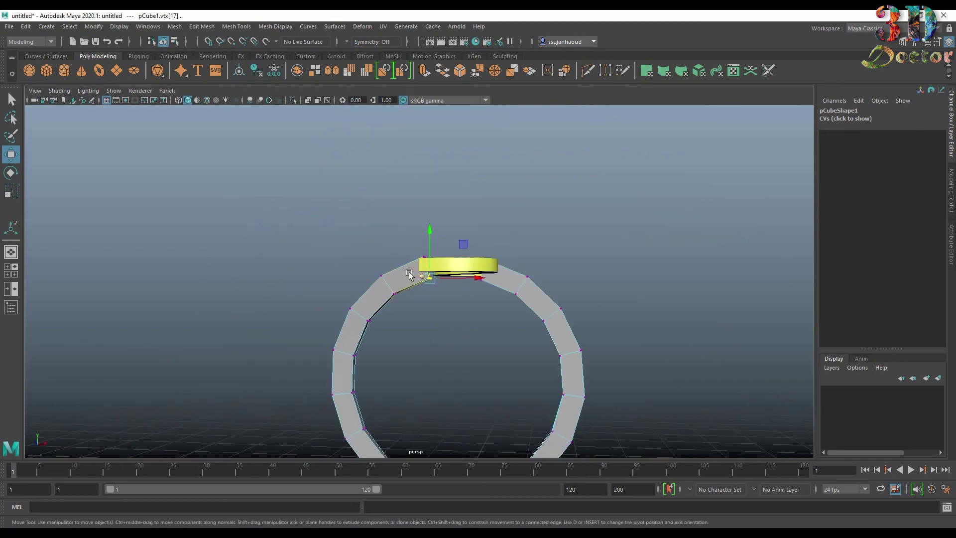
{"action": "scroll", "coordinate": [498, 346], "scroll_direction": "up", "scroll_amount": 3}
{"action": "scroll", "coordinate": [498, 346], "scroll_direction": "up", "scroll_amount": 3}
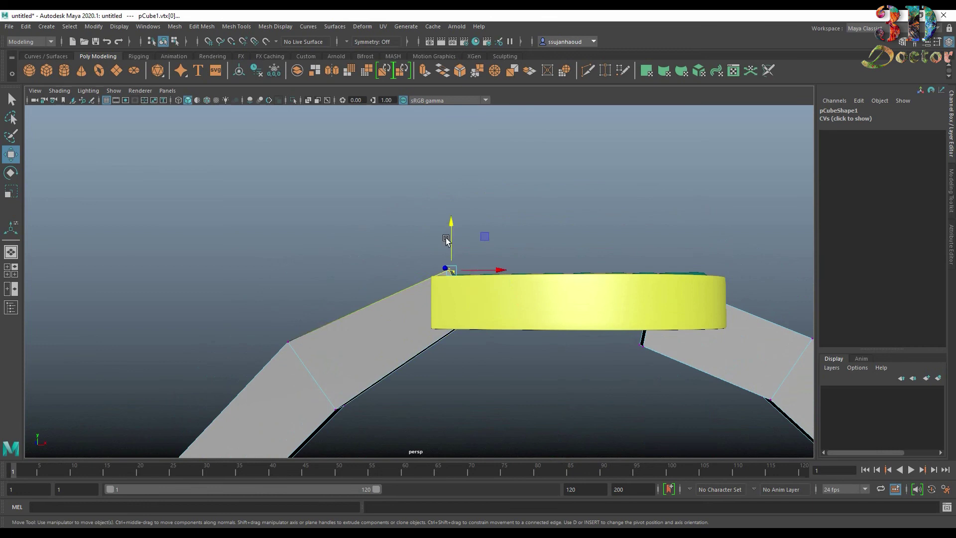
- Pick further vertices along the band end
{"action": "mouse_move", "coordinate": [412, 324]}
{"action": "left_mouse_down", "text": "alt"}
{"action": "mouse_move", "coordinate": [335, 387]}
{"action": "mouse_move", "coordinate": [367, 324]}
{"action": "left_mouse_up", "text": "alt"}
{"action": "left_click", "coordinate": [329, 305]}
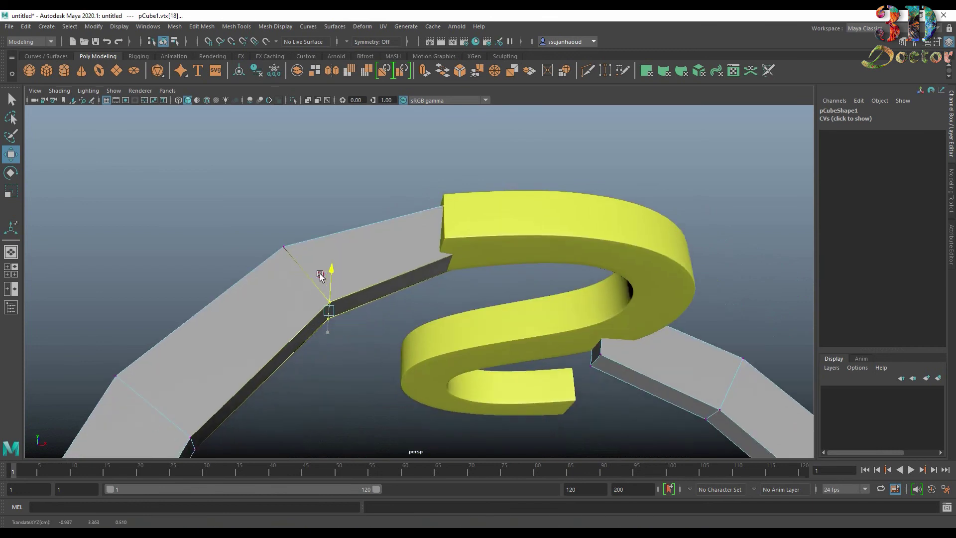
{"action": "left_click_drag", "start_coordinate": [320, 257], "coordinate": [199, 293], "text": "alt"}
{"action": "left_click", "coordinate": [211, 323]}
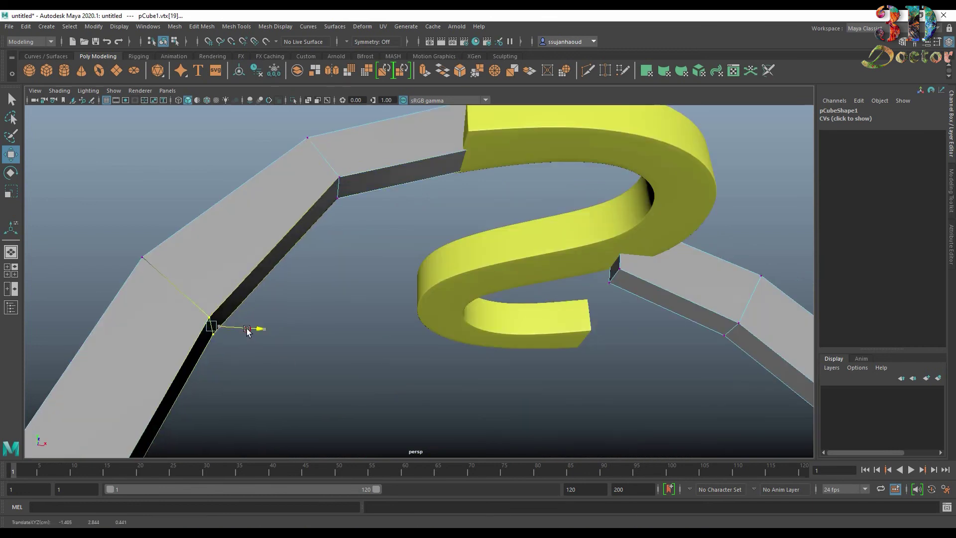
{"action": "mouse_move", "coordinate": [247, 333]}
{"action": "left_mouse_down", "text": "alt"}
{"action": "mouse_move", "coordinate": [313, 226]}
{"action": "mouse_move", "coordinate": [358, 335]}
{"action": "mouse_move", "coordinate": [342, 214]}
{"action": "left_mouse_up", "text": "alt"}
- Select the band's top and inner corner vertices and angle them up toward the S
{"action": "left_click", "coordinate": [342, 213]}
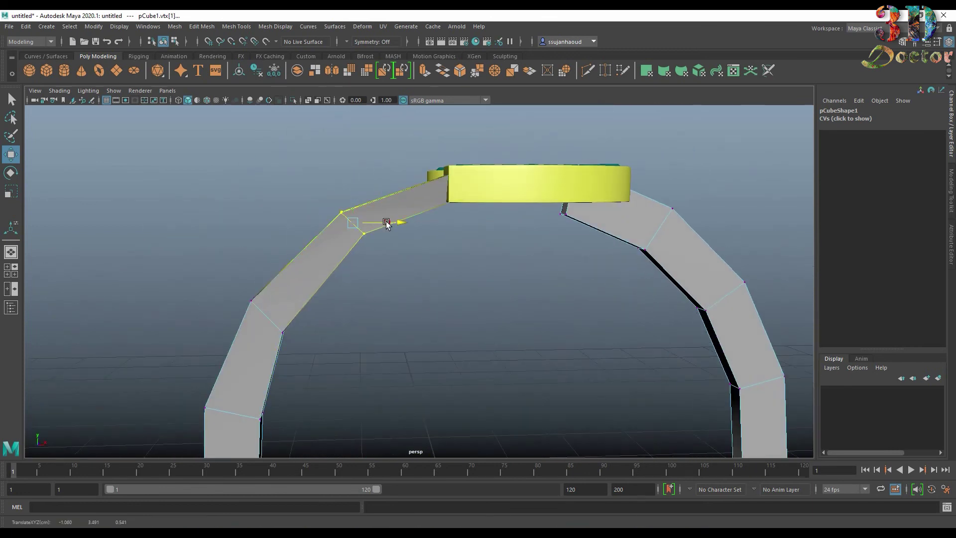
{"action": "left_click", "coordinate": [263, 321]}
{"action": "mouse_move", "coordinate": [399, 260]}
{"action": "left_mouse_down", "text": "alt"}
{"action": "mouse_move", "coordinate": [478, 414]}
{"action": "mouse_move", "coordinate": [498, 401]}
{"action": "mouse_move", "coordinate": [452, 287]}
{"action": "left_mouse_up", "text": "alt"}
{"action": "key", "text": "e"}
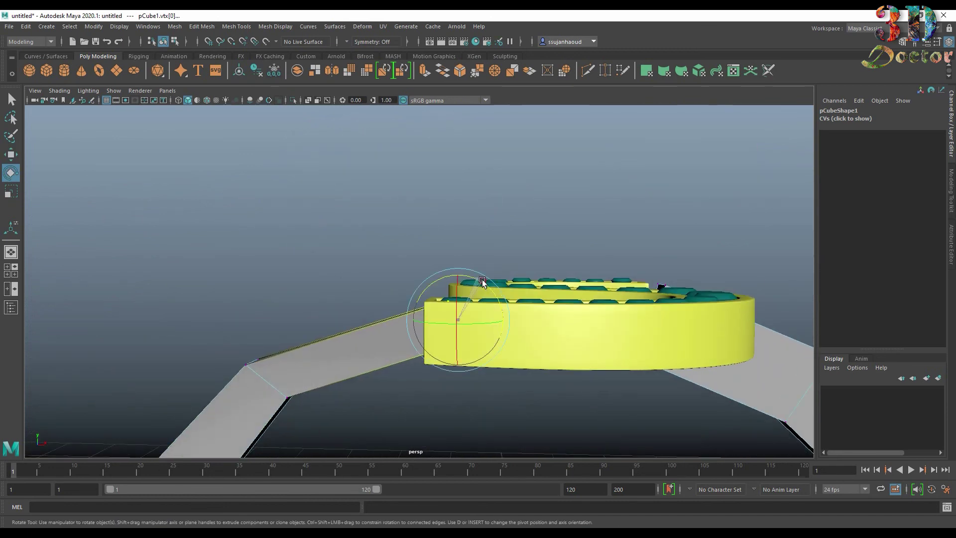
{"action": "key", "text": "w"}
{"action": "scroll", "coordinate": [476, 350], "scroll_direction": "up", "scroll_amount": 3}
{"action": "mouse_move", "coordinate": [477, 350]}
{"action": "left_mouse_down", "text": "alt"}
{"action": "mouse_move", "coordinate": [479, 234]}
{"action": "mouse_move", "coordinate": [497, 308]}
{"action": "mouse_move", "coordinate": [378, 259]}
{"action": "mouse_move", "coordinate": [402, 260]}
{"action": "left_mouse_up", "text": "alt"}
{"action": "scroll", "coordinate": [475, 270], "scroll_direction": "up", "scroll_amount": 3}
{"action": "mouse_move", "coordinate": [416, 363]}
{"action": "left_mouse_down", "text": "alt"}
{"action": "mouse_move", "coordinate": [413, 299]}
{"action": "mouse_move", "coordinate": [299, 209]}
{"action": "left_mouse_up", "text": "alt"}
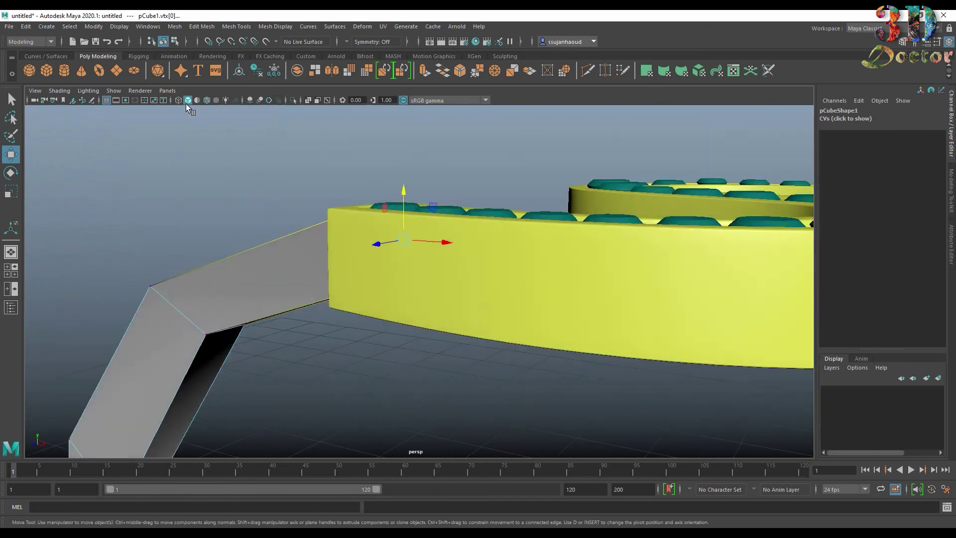
- Switch to wireframe and pick a vertex at the band's tip
{"action": "left_click", "coordinate": [178, 100]}
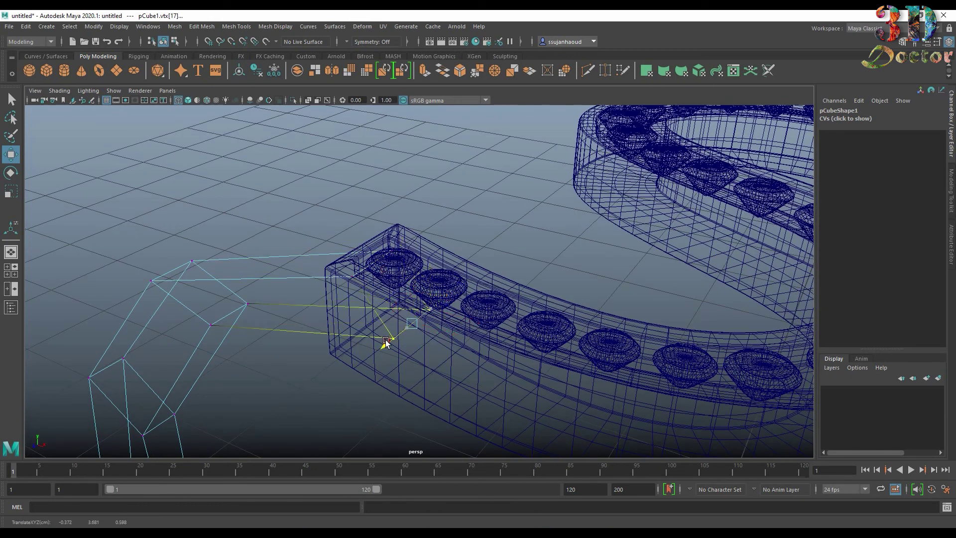
{"action": "mouse_move", "coordinate": [384, 341]}
{"action": "left_mouse_down", "text": "alt"}
{"action": "mouse_move", "coordinate": [426, 342]}
{"action": "mouse_move", "coordinate": [380, 325]}
{"action": "left_mouse_up", "text": "alt"}
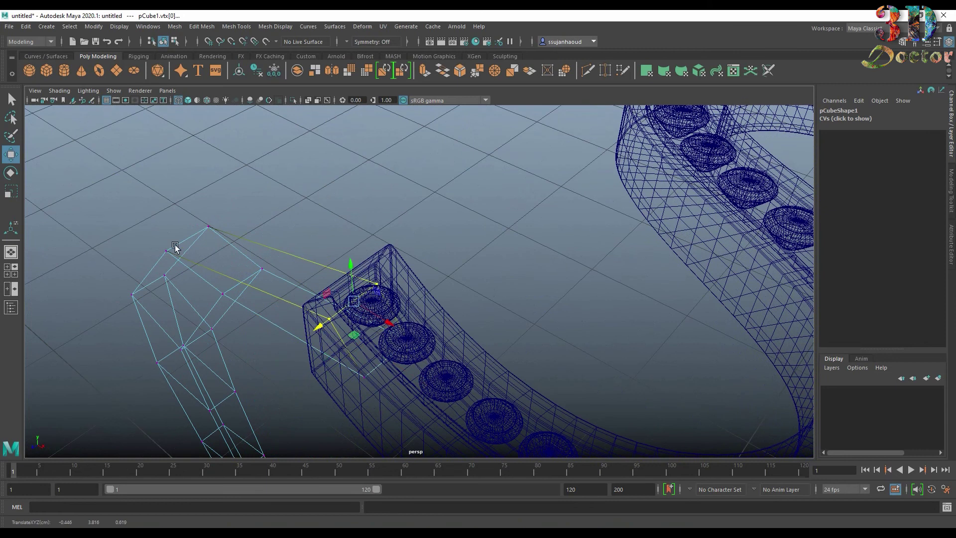
{"action": "mouse_move", "coordinate": [174, 245]}
{"action": "left_mouse_down", "text": "alt"}
{"action": "mouse_move", "coordinate": [373, 213]}
{"action": "mouse_move", "coordinate": [576, 371]}
{"action": "mouse_move", "coordinate": [369, 393]}
{"action": "mouse_move", "coordinate": [384, 372]}
{"action": "mouse_move", "coordinate": [570, 380]}
{"action": "mouse_move", "coordinate": [474, 357]}
{"action": "mouse_move", "coordinate": [474, 205]}
{"action": "mouse_move", "coordinate": [513, 305]}
{"action": "mouse_move", "coordinate": [564, 330]}
{"action": "mouse_move", "coordinate": [506, 347]}
{"action": "left_mouse_up", "text": "alt"}
{"action": "left_click", "coordinate": [343, 365]}
{"action": "mouse_move", "coordinate": [545, 316]}
{"action": "left_mouse_down", "text": "alt"}
{"action": "mouse_move", "coordinate": [576, 284]}
{"action": "mouse_move", "coordinate": [562, 314]}
{"action": "mouse_move", "coordinate": [445, 345]}
{"action": "mouse_move", "coordinate": [445, 311]}
{"action": "mouse_move", "coordinate": [518, 327]}
{"action": "mouse_move", "coordinate": [487, 320]}
{"action": "left_mouse_up", "text": "alt"}
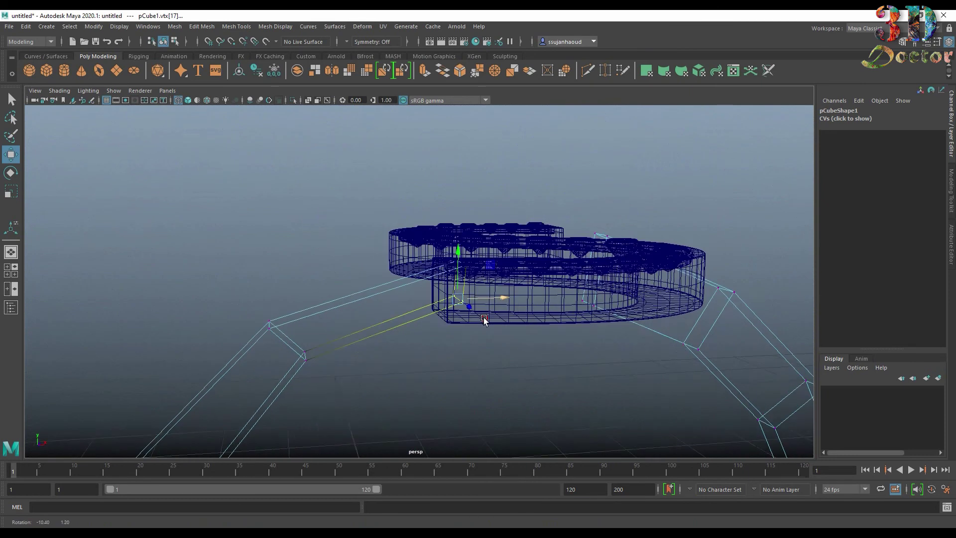
- Box-select the band-end vertices and flatten them vertically with Scale
{"action": "left_click", "coordinate": [452, 268]}
{"action": "mouse_move", "coordinate": [455, 227]}
{"action": "left_mouse_down", "text": "alt"}
{"action": "mouse_move", "coordinate": [561, 356]}
{"action": "mouse_move", "coordinate": [559, 388]}
{"action": "left_mouse_up", "text": "alt"}
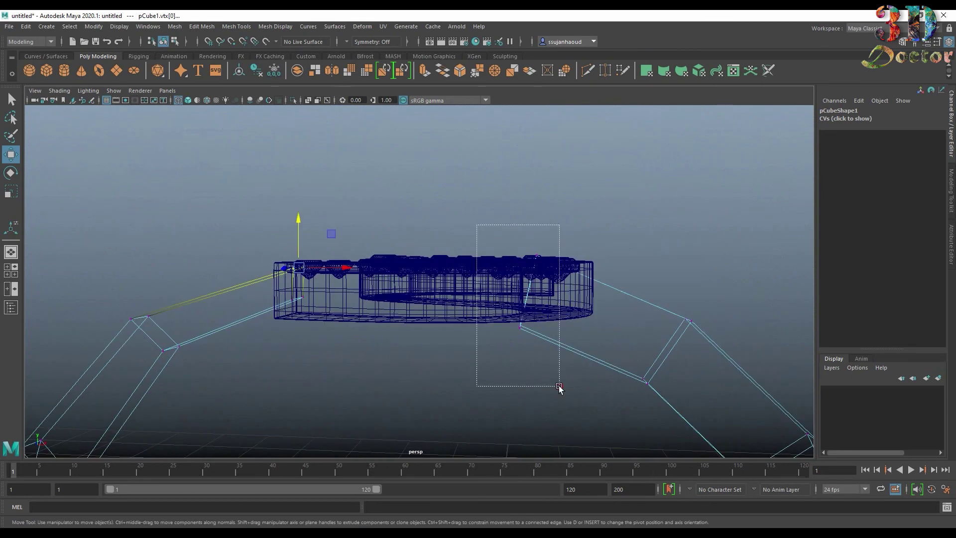
{"action": "key", "text": "r"}
{"action": "left_click_drag", "start_coordinate": [529, 248], "coordinate": [529, 268]}
{"action": "mouse_move", "coordinate": [664, 307]}
{"action": "left_mouse_down", "text": "alt"}
{"action": "mouse_move", "coordinate": [487, 305]}
{"action": "mouse_move", "coordinate": [438, 323]}
{"action": "mouse_move", "coordinate": [449, 347]}
{"action": "left_mouse_up", "text": "alt"}
{"action": "key", "text": "e"}
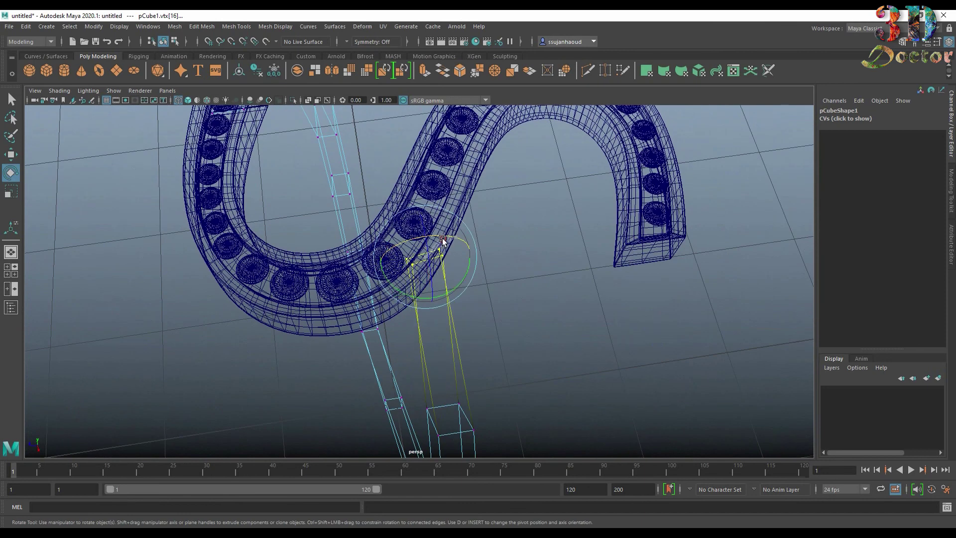
{"action": "mouse_move", "coordinate": [481, 316]}
{"action": "left_mouse_down", "text": "alt"}
{"action": "mouse_move", "coordinate": [421, 312]}
{"action": "mouse_move", "coordinate": [534, 273]}
{"action": "left_mouse_up", "text": "alt"}
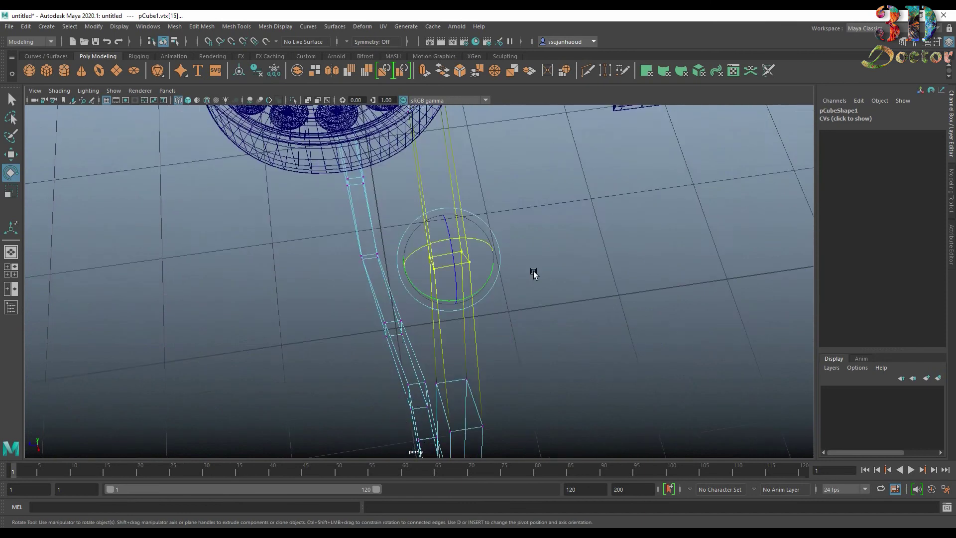
- Select and move vertices on the lower band and under the S top
{"action": "mouse_move", "coordinate": [426, 329]}
{"action": "left_mouse_down"}
{"action": "mouse_move", "coordinate": [585, 405]}
{"action": "mouse_move", "coordinate": [503, 334]}
{"action": "mouse_move", "coordinate": [513, 357]}
{"action": "mouse_move", "coordinate": [534, 367]}
{"action": "mouse_move", "coordinate": [519, 303]}
{"action": "mouse_move", "coordinate": [565, 337]}
{"action": "mouse_move", "coordinate": [542, 346]}
{"action": "mouse_move", "coordinate": [486, 327]}
{"action": "mouse_move", "coordinate": [566, 277]}
{"action": "mouse_move", "coordinate": [551, 316]}
{"action": "mouse_move", "coordinate": [521, 335]}
{"action": "mouse_move", "coordinate": [495, 322]}
{"action": "left_mouse_up"}
{"action": "left_click", "coordinate": [433, 341]}
{"action": "left_click", "coordinate": [486, 299]}
{"action": "key", "text": "w"}
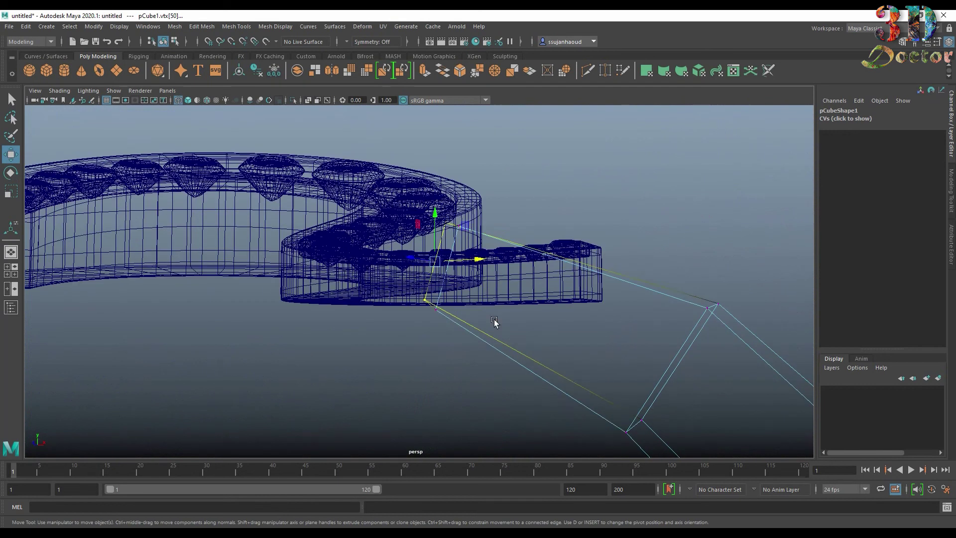
{"action": "left_click", "coordinate": [432, 262]}
{"action": "left_click_drag", "start_coordinate": [571, 277], "coordinate": [525, 247], "text": "alt"}
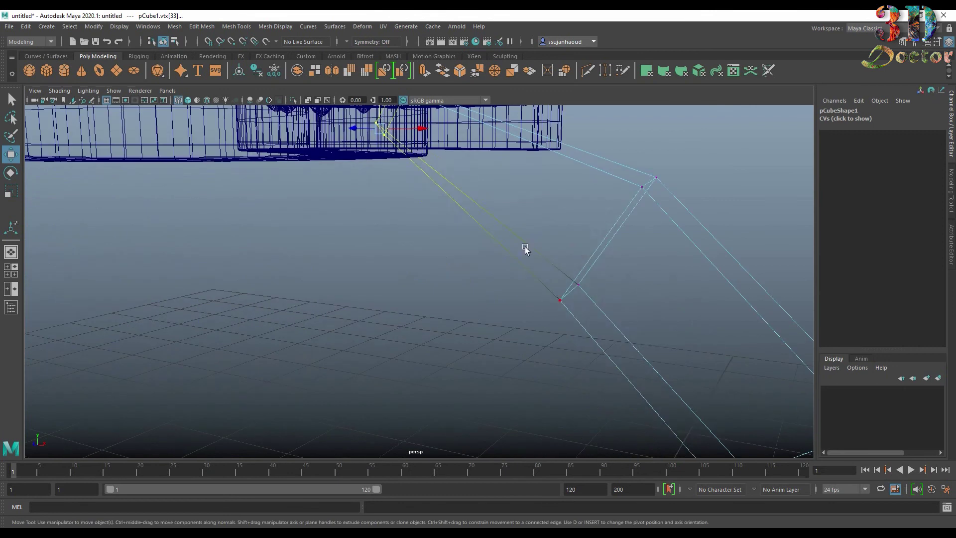
{"action": "left_click", "coordinate": [580, 234]}
- Select a lower-band vertex and rotate it so the tip angles into the S curve
{"action": "mouse_move", "coordinate": [662, 278]}
{"action": "left_mouse_down", "text": "alt"}
{"action": "mouse_move", "coordinate": [415, 193]}
{"action": "mouse_move", "coordinate": [511, 273]}
{"action": "left_mouse_up", "text": "alt"}
{"action": "mouse_move", "coordinate": [476, 228]}
{"action": "left_mouse_down", "text": "alt"}
{"action": "mouse_move", "coordinate": [519, 250]}
{"action": "mouse_move", "coordinate": [452, 299]}
{"action": "left_mouse_up", "text": "alt"}
{"action": "scroll", "coordinate": [510, 275], "scroll_direction": "up", "scroll_amount": 5}
{"action": "mouse_move", "coordinate": [452, 299]}
{"action": "left_mouse_down"}
{"action": "mouse_move", "coordinate": [516, 363]}
{"action": "mouse_move", "coordinate": [604, 280]}
{"action": "mouse_move", "coordinate": [387, 298]}
{"action": "mouse_move", "coordinate": [489, 250]}
{"action": "left_mouse_up"}
{"action": "mouse_move", "coordinate": [488, 249]}
{"action": "right_mouse_down", "text": "alt"}
{"action": "mouse_move", "coordinate": [555, 386]}
{"action": "mouse_move", "coordinate": [542, 348]}
{"action": "right_mouse_up", "text": "alt"}
{"action": "mouse_move", "coordinate": [542, 348]}
{"action": "left_mouse_down", "text": "alt"}
{"action": "mouse_move", "coordinate": [552, 420]}
{"action": "mouse_move", "coordinate": [538, 422]}
{"action": "mouse_move", "coordinate": [642, 435]}
{"action": "left_mouse_up", "text": "alt"}
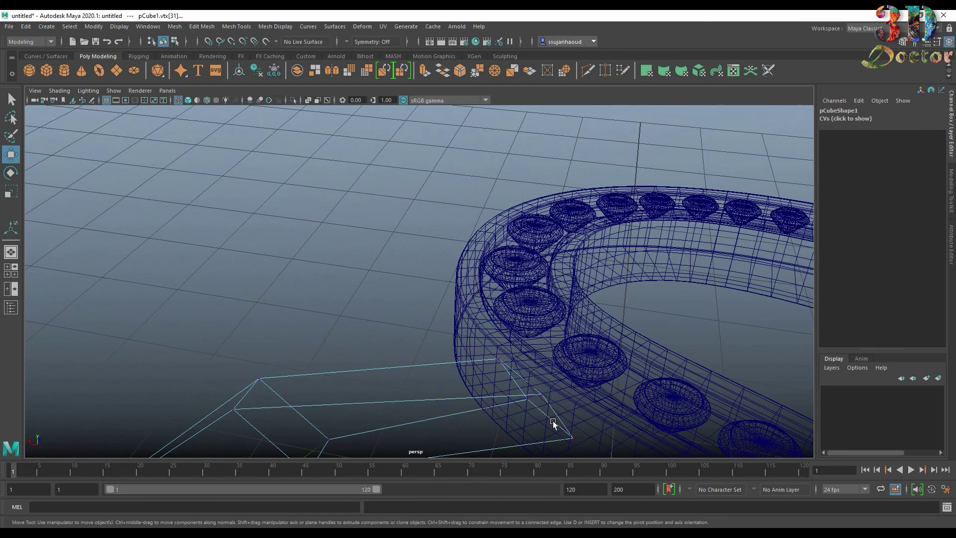
{"action": "key", "text": "e"}
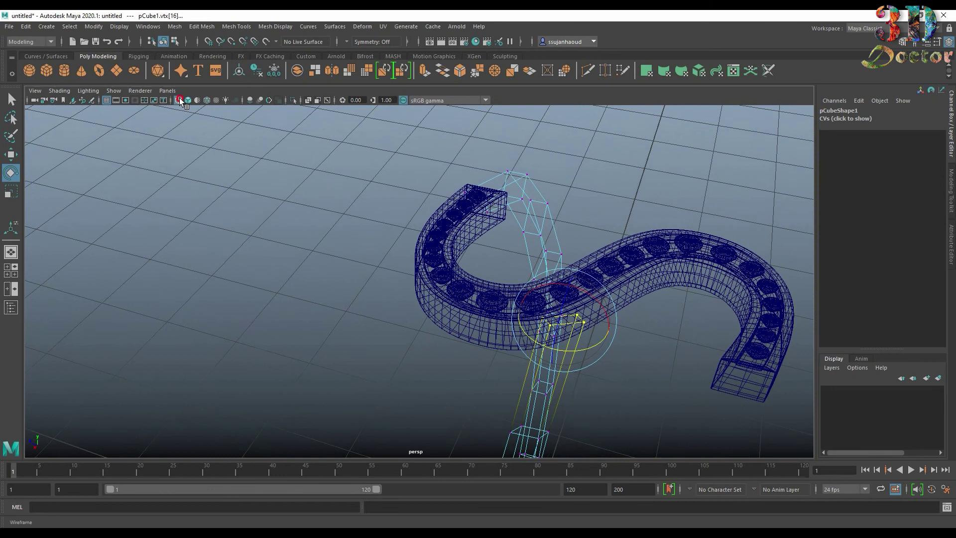
- Return to shaded view and narrow the selected band vertices slightly in depth by scaling
{"action": "left_click", "coordinate": [188, 100]}
{"action": "scroll", "coordinate": [510, 277], "scroll_direction": "up", "scroll_amount": 3}
{"action": "scroll", "coordinate": [510, 277], "scroll_direction": "up", "scroll_amount": 3}
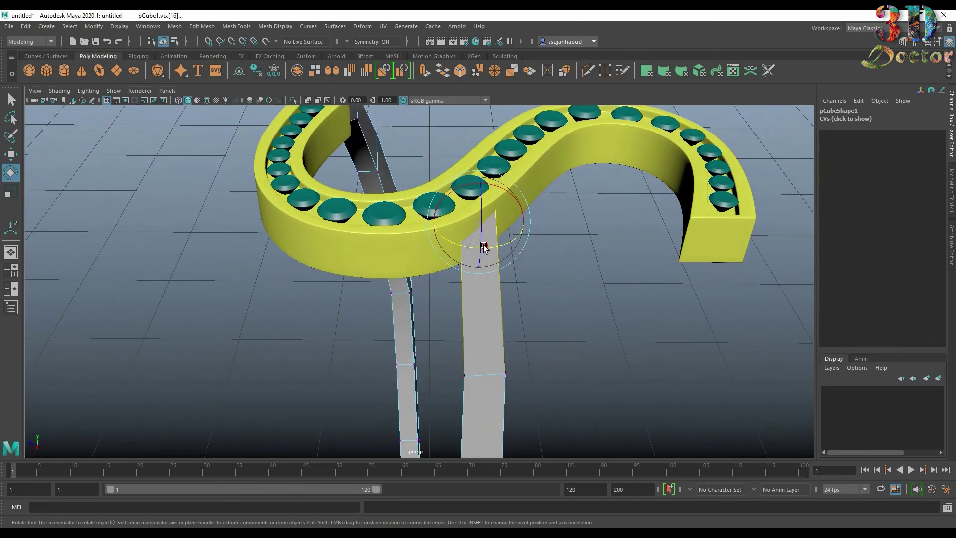
{"action": "mouse_move", "coordinate": [484, 246]}
{"action": "left_mouse_down", "text": "alt"}
{"action": "mouse_move", "coordinate": [513, 220]}
{"action": "mouse_move", "coordinate": [474, 242]}
{"action": "mouse_move", "coordinate": [448, 204]}
{"action": "left_mouse_up", "text": "alt"}
{"action": "key", "text": "w"}
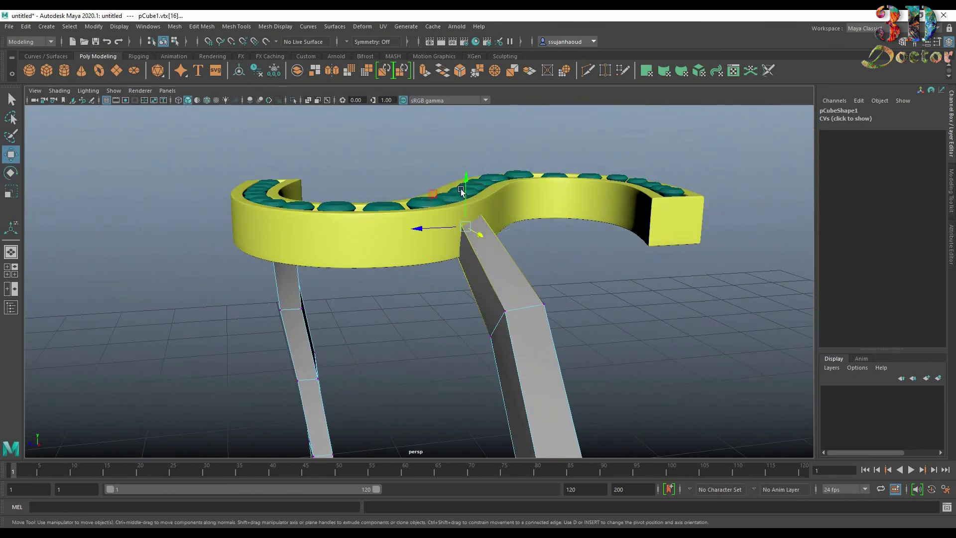
{"action": "mouse_move", "coordinate": [477, 234]}
{"action": "left_mouse_down", "text": "alt"}
{"action": "mouse_move", "coordinate": [352, 201]}
{"action": "mouse_move", "coordinate": [452, 219]}
{"action": "mouse_move", "coordinate": [459, 270]}
{"action": "left_mouse_up", "text": "alt"}
{"action": "key", "text": "r"}
{"action": "mouse_move", "coordinate": [438, 217]}
{"action": "left_mouse_down"}
{"action": "mouse_move", "coordinate": [448, 299]}
{"action": "mouse_move", "coordinate": [598, 384]}
{"action": "left_mouse_up"}
- Pull the right band's lower vertices inward so the band bottoms meet in a V
{"action": "key", "text": "Down"}
{"action": "mouse_move", "coordinate": [496, 323]}
{"action": "left_mouse_down", "text": "alt"}
{"action": "mouse_move", "coordinate": [581, 299]}
{"action": "mouse_move", "coordinate": [644, 316]}
{"action": "left_mouse_up", "text": "alt"}
{"action": "left_click", "coordinate": [587, 343]}
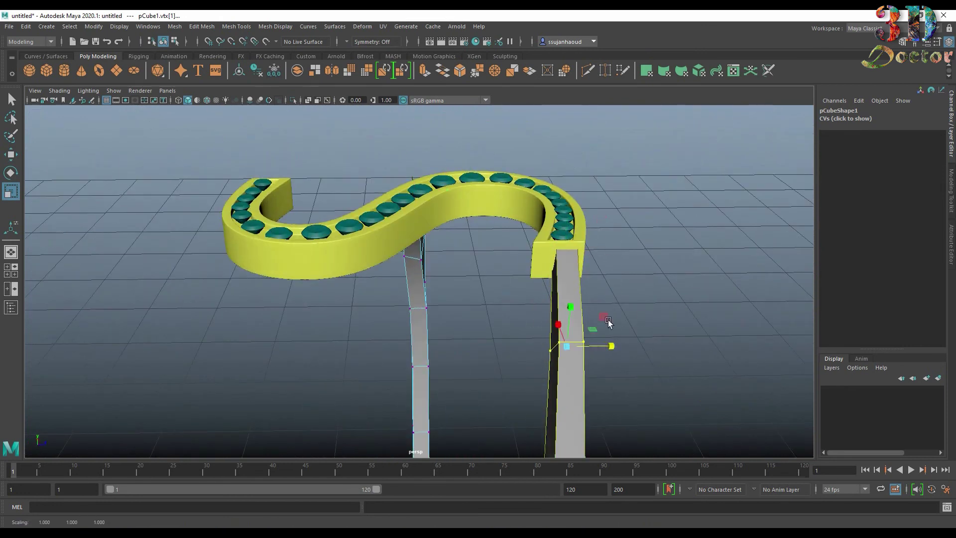
{"action": "left_click_drag", "start_coordinate": [529, 252], "coordinate": [627, 335]}
{"action": "key", "text": "w"}
{"action": "left_click_drag", "start_coordinate": [623, 281], "coordinate": [609, 301]}
{"action": "scroll", "coordinate": [458, 358], "scroll_direction": "down", "scroll_amount": 3}
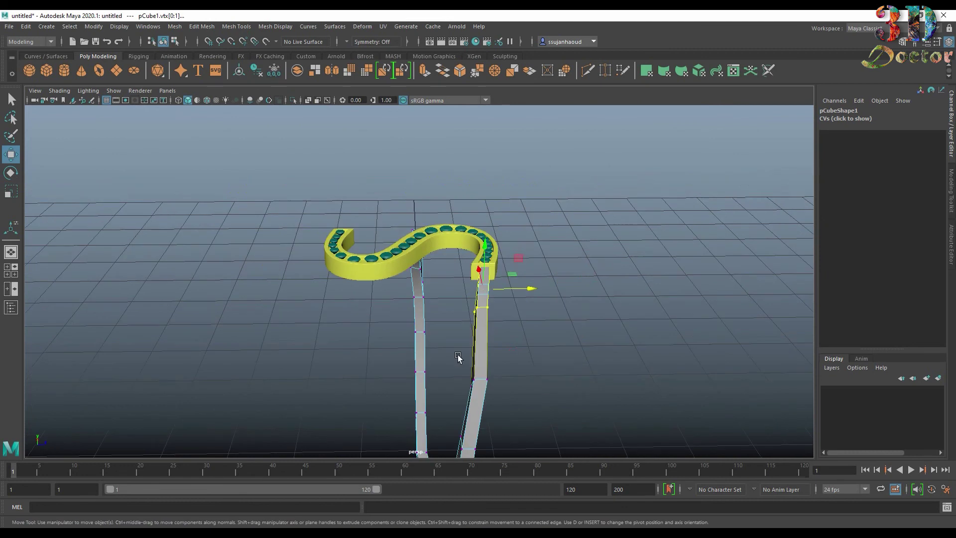
{"action": "mouse_move", "coordinate": [487, 391]}
{"action": "left_mouse_down"}
{"action": "mouse_move", "coordinate": [522, 386]}
{"action": "mouse_move", "coordinate": [540, 316]}
{"action": "mouse_move", "coordinate": [672, 391]}
{"action": "mouse_move", "coordinate": [546, 385]}
{"action": "left_mouse_up"}
- Raise the band's top vertices until its end meets the underside of the S
{"action": "key", "text": "F8"}
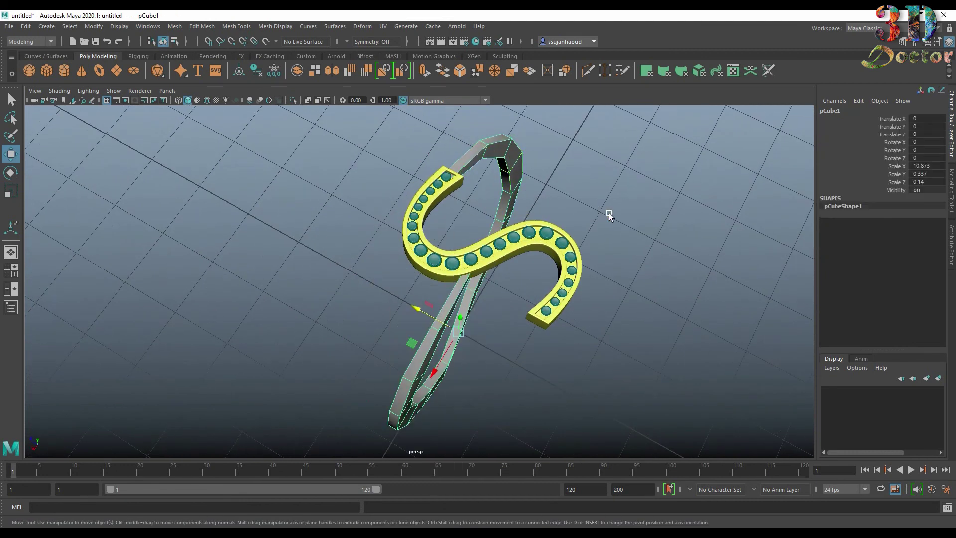
{"action": "left_click_drag", "start_coordinate": [608, 214], "coordinate": [596, 229], "text": "alt"}
{"action": "scroll", "coordinate": [596, 229], "scroll_direction": "up", "scroll_amount": 5}
{"action": "scroll", "coordinate": [596, 229], "scroll_direction": "down", "scroll_amount": 3}
{"action": "right_click", "coordinate": [485, 263]}
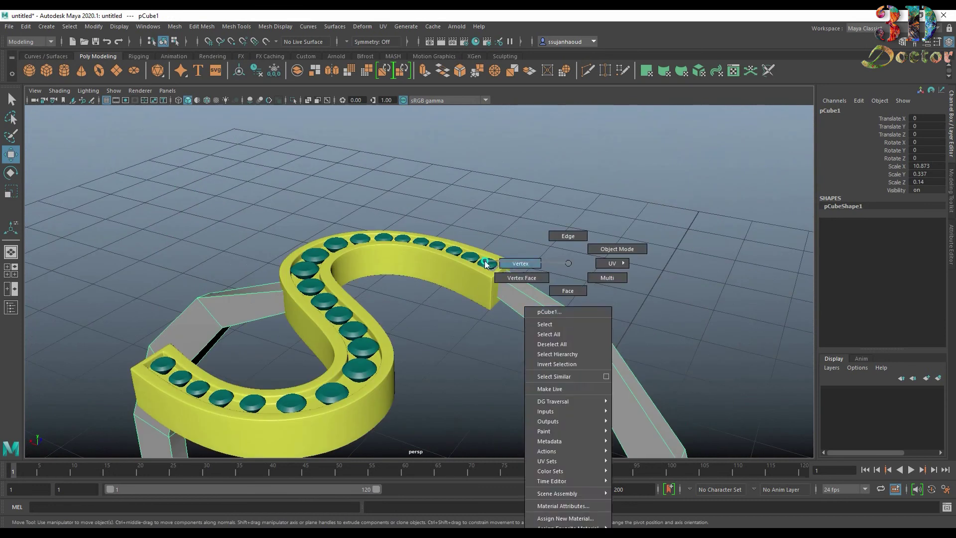
{"action": "left_click_drag", "start_coordinate": [562, 323], "coordinate": [607, 366]}
{"action": "left_click_drag", "start_coordinate": [595, 314], "coordinate": [530, 284]}
{"action": "right_click", "coordinate": [529, 284]}
{"action": "key", "text": "F8"}
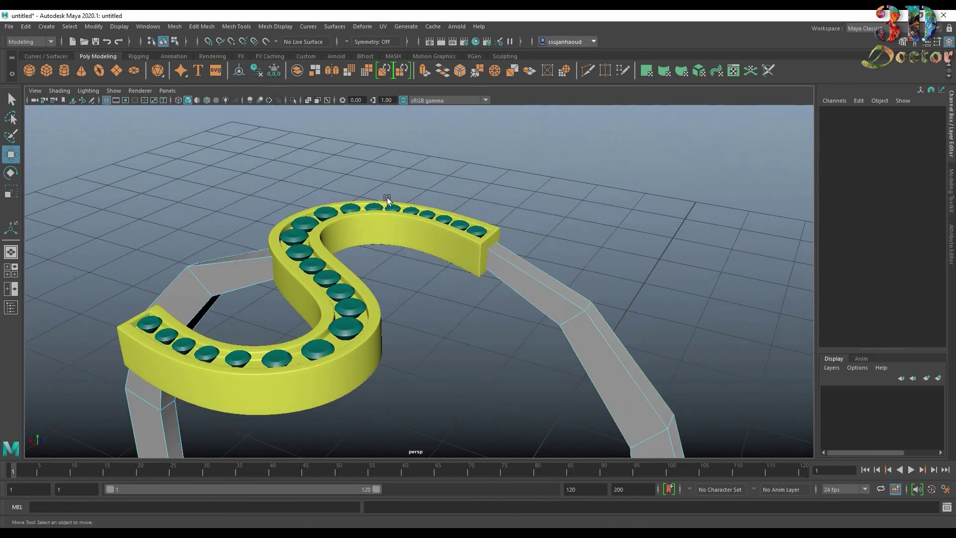
- Check the S end in wireframe (4), then reselect the band back in shaded mode (5)
{"action": "key", "text": "4"}
{"action": "left_click_drag", "start_coordinate": [328, 264], "coordinate": [224, 278], "text": "alt"}
{"action": "scroll", "coordinate": [224, 278], "scroll_direction": "up", "scroll_amount": 5}
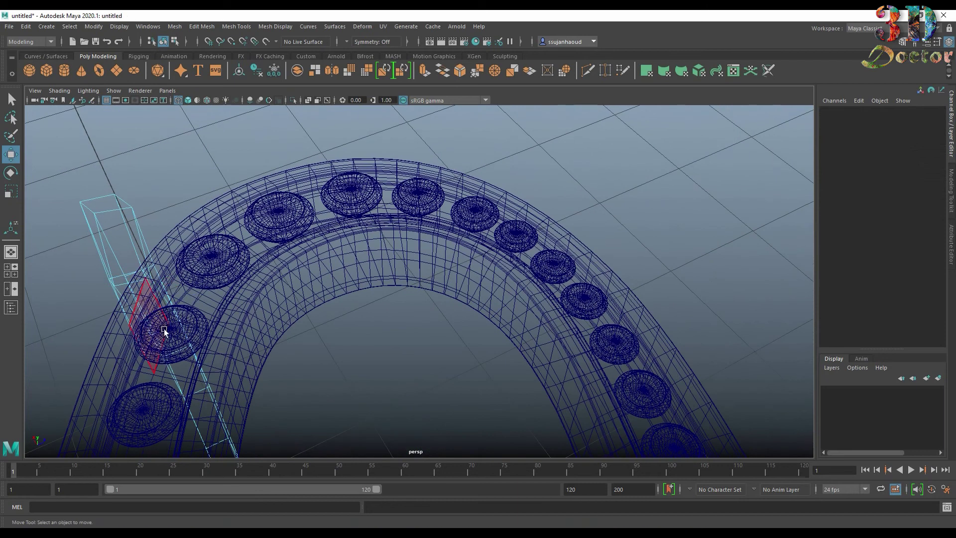
{"action": "left_click_drag", "start_coordinate": [164, 331], "coordinate": [491, 367], "text": "alt"}
{"action": "scroll", "coordinate": [491, 366], "scroll_direction": "up", "scroll_amount": 2}
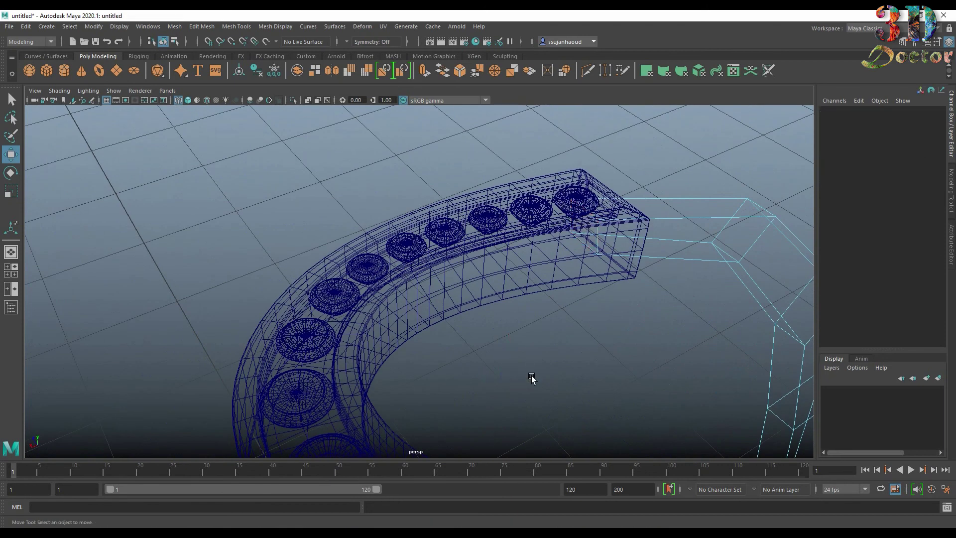
{"action": "right_click_drag", "start_coordinate": [531, 378], "coordinate": [551, 376]}
{"action": "key", "text": "5"}
{"action": "left_click_drag", "start_coordinate": [550, 376], "coordinate": [426, 323], "text": "alt"}
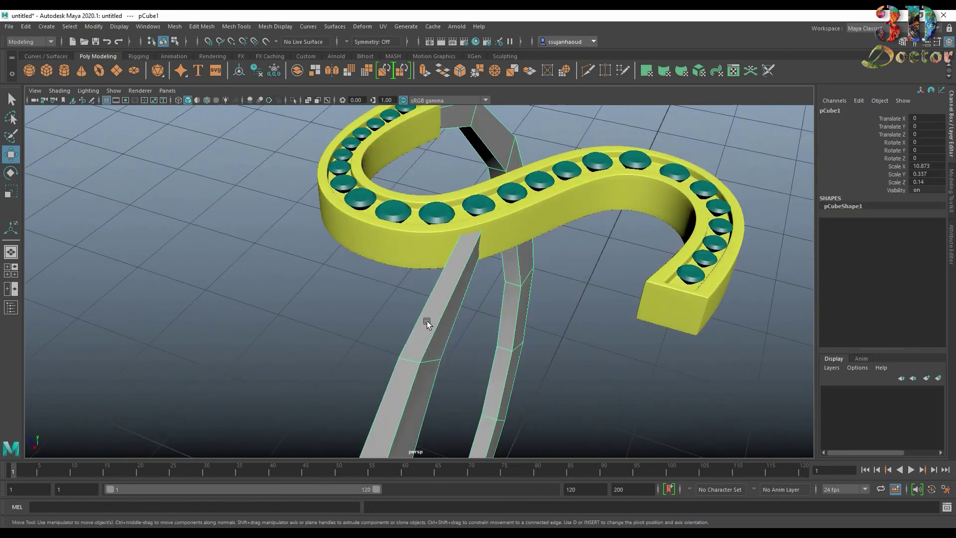
{"action": "right_click_drag", "start_coordinate": [437, 256], "coordinate": [438, 232]}
- Bevel the band's long edges with 2 segments
{"action": "left_click", "coordinate": [452, 291]}
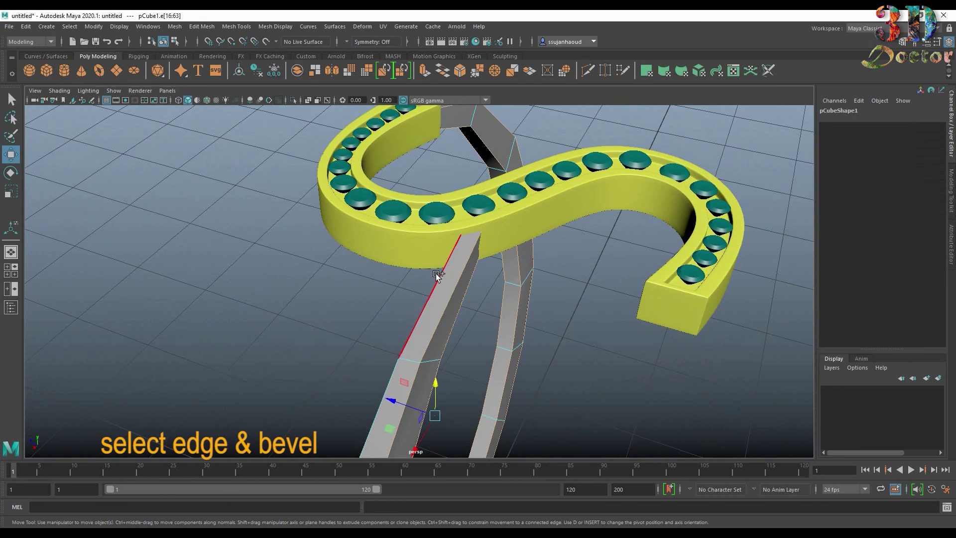
{"action": "mouse_move", "coordinate": [436, 274]}
{"action": "left_mouse_down", "text": "alt"}
{"action": "mouse_move", "coordinate": [530, 333]}
{"action": "mouse_move", "coordinate": [510, 365]}
{"action": "mouse_move", "coordinate": [550, 301]}
{"action": "left_mouse_up", "text": "alt"}
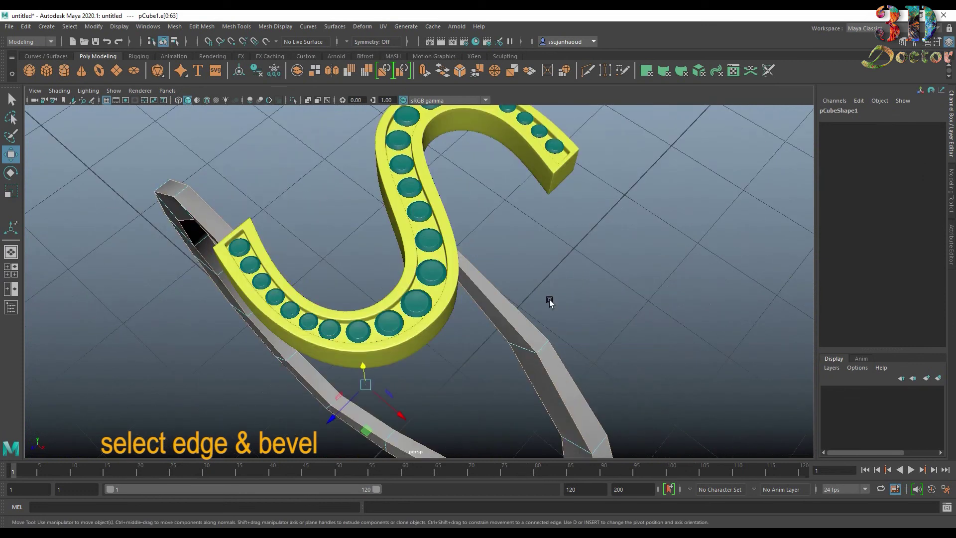
{"action": "left_click", "coordinate": [459, 74]}
{"action": "left_click_drag", "start_coordinate": [191, 142], "coordinate": [209, 143]}
{"action": "mouse_move", "coordinate": [349, 249]}
{"action": "left_mouse_down", "text": "alt"}
{"action": "mouse_move", "coordinate": [485, 224]}
{"action": "mouse_move", "coordinate": [413, 250]}
{"action": "left_mouse_up", "text": "alt"}
{"action": "key", "text": "q"}
- Move several sets of band vertices to taper the legs into a slim V
{"action": "scroll", "coordinate": [673, 311], "scroll_direction": "down", "scroll_amount": 5}
{"action": "left_click", "coordinate": [674, 311]}
{"action": "mouse_move", "coordinate": [674, 312]}
{"action": "left_mouse_down", "text": "alt"}
{"action": "mouse_move", "coordinate": [572, 268]}
{"action": "mouse_move", "coordinate": [546, 340]}
{"action": "mouse_move", "coordinate": [616, 305]}
{"action": "mouse_move", "coordinate": [518, 348]}
{"action": "mouse_move", "coordinate": [454, 335]}
{"action": "mouse_move", "coordinate": [423, 305]}
{"action": "left_mouse_up", "text": "alt"}
{"action": "mouse_move", "coordinate": [357, 269]}
{"action": "left_mouse_down"}
{"action": "mouse_move", "coordinate": [454, 281]}
{"action": "mouse_move", "coordinate": [451, 272]}
{"action": "mouse_move", "coordinate": [463, 298]}
{"action": "mouse_move", "coordinate": [455, 320]}
{"action": "mouse_move", "coordinate": [413, 299]}
{"action": "left_mouse_up"}
{"action": "key", "text": "w"}
{"action": "left_click_drag", "start_coordinate": [469, 324], "coordinate": [592, 324]}
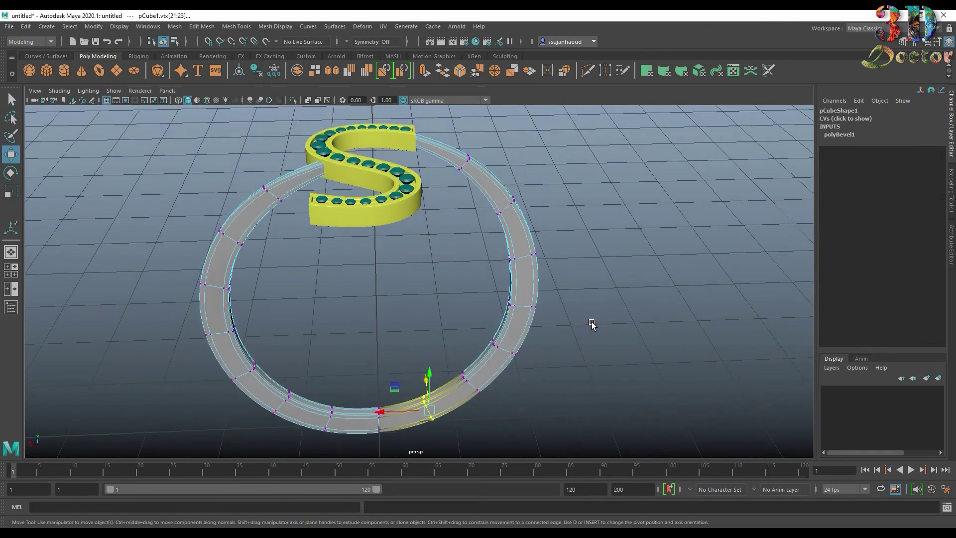
{"action": "mouse_move", "coordinate": [492, 406]}
{"action": "left_mouse_down", "text": "alt"}
{"action": "mouse_move", "coordinate": [373, 375]}
{"action": "mouse_move", "coordinate": [348, 348]}
{"action": "mouse_move", "coordinate": [572, 363]}
{"action": "mouse_move", "coordinate": [416, 288]}
{"action": "mouse_move", "coordinate": [476, 310]}
{"action": "left_mouse_up", "text": "alt"}
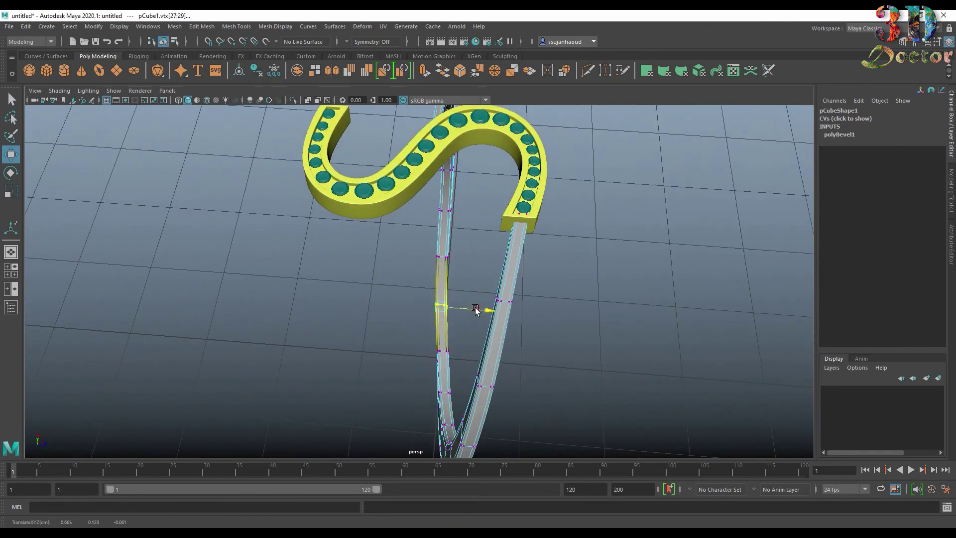
{"action": "scroll", "coordinate": [471, 284], "scroll_direction": "down", "scroll_amount": 5}
{"action": "key", "text": "F8"}
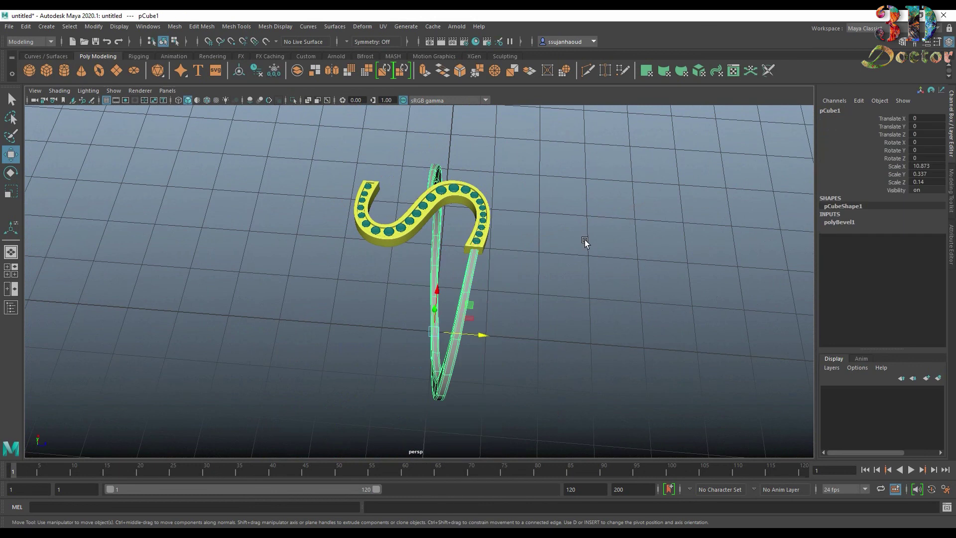
- Duplicate the band and rotate the copy to -180 on Y
{"action": "key", "text": "ctrl+d"}
{"action": "mouse_move", "coordinate": [480, 335]}
{"action": "left_mouse_down"}
{"action": "mouse_move", "coordinate": [421, 331]}
{"action": "mouse_move", "coordinate": [581, 349]}
{"action": "left_mouse_up"}
{"action": "key", "text": "e"}
{"action": "left_click_drag", "start_coordinate": [474, 363], "coordinate": [295, 367]}
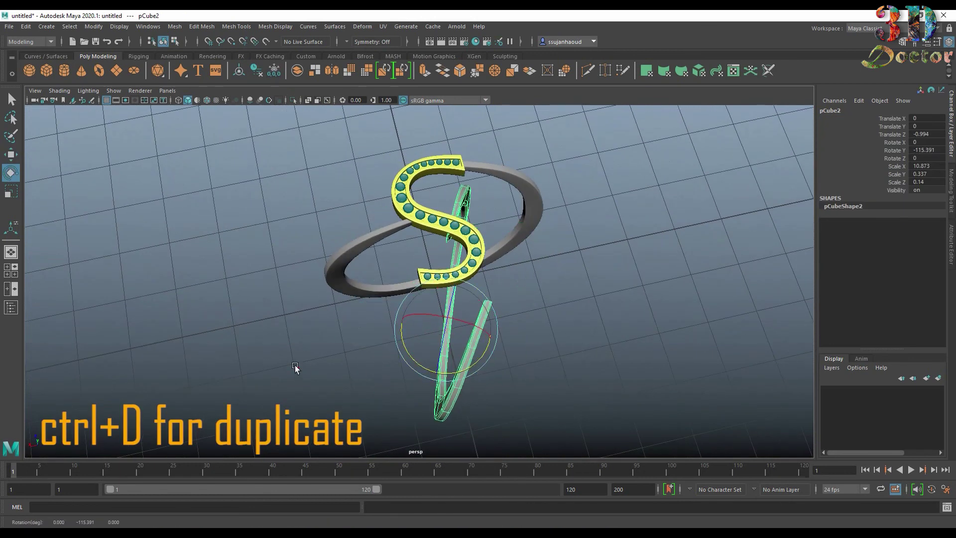
{"action": "type", "text": "180"}
{"action": "key", "text": "Return"}
- Shift the copy along Z to cross the first band and adjust its top vertices
{"action": "mouse_move", "coordinate": [768, 219]}
{"action": "left_mouse_down", "text": "alt"}
{"action": "mouse_move", "coordinate": [828, 239]}
{"action": "mouse_move", "coordinate": [617, 248]}
{"action": "left_mouse_up", "text": "alt"}
{"action": "key", "text": "w"}
{"action": "mouse_move", "coordinate": [448, 321]}
{"action": "left_mouse_down"}
{"action": "mouse_move", "coordinate": [402, 299]}
{"action": "mouse_move", "coordinate": [455, 334]}
{"action": "mouse_move", "coordinate": [512, 299]}
{"action": "mouse_move", "coordinate": [601, 311]}
{"action": "mouse_move", "coordinate": [495, 280]}
{"action": "mouse_move", "coordinate": [457, 342]}
{"action": "mouse_move", "coordinate": [646, 342]}
{"action": "mouse_move", "coordinate": [546, 363]}
{"action": "mouse_move", "coordinate": [503, 341]}
{"action": "mouse_move", "coordinate": [419, 369]}
{"action": "mouse_move", "coordinate": [448, 351]}
{"action": "mouse_move", "coordinate": [548, 340]}
{"action": "mouse_move", "coordinate": [503, 407]}
{"action": "mouse_move", "coordinate": [448, 390]}
{"action": "left_mouse_up"}
{"action": "right_click_drag", "start_coordinate": [455, 309], "coordinate": [438, 299]}
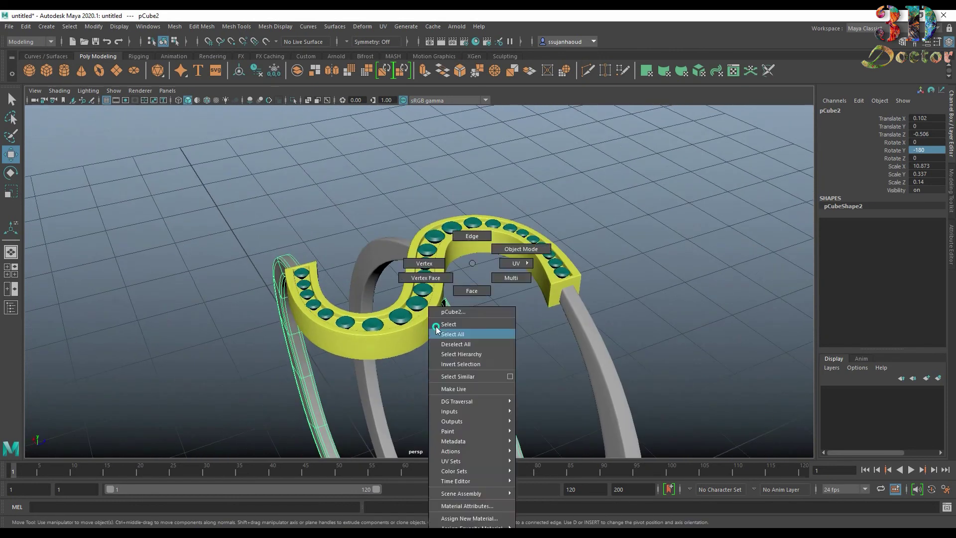
{"action": "mouse_move", "coordinate": [458, 314]}
{"action": "left_mouse_down"}
{"action": "mouse_move", "coordinate": [478, 336]}
{"action": "mouse_move", "coordinate": [471, 343]}
{"action": "mouse_move", "coordinate": [463, 318]}
{"action": "mouse_move", "coordinate": [414, 315]}
{"action": "mouse_move", "coordinate": [462, 320]}
{"action": "mouse_move", "coordinate": [438, 266]}
{"action": "mouse_move", "coordinate": [563, 348]}
{"action": "mouse_move", "coordinate": [567, 263]}
{"action": "mouse_move", "coordinate": [556, 263]}
{"action": "mouse_move", "coordinate": [598, 261]}
{"action": "mouse_move", "coordinate": [562, 278]}
{"action": "mouse_move", "coordinate": [488, 268]}
{"action": "left_mouse_up"}
{"action": "right_click", "coordinate": [489, 260]}
{"action": "right_click_drag", "start_coordinate": [490, 260], "coordinate": [552, 215]}
- Select both bands together from a front view
{"action": "left_click", "coordinate": [614, 241]}
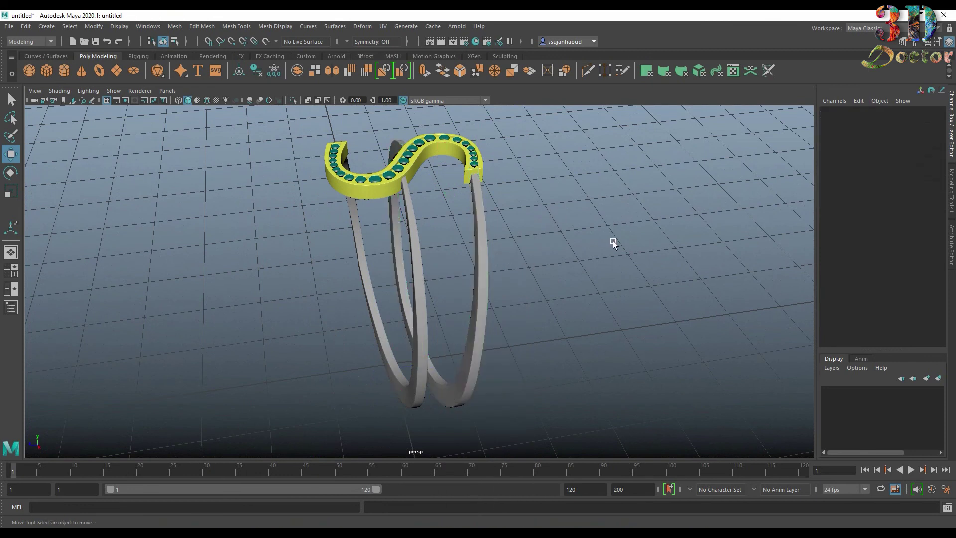
{"action": "mouse_move", "coordinate": [615, 241]}
{"action": "left_mouse_down", "text": "alt"}
{"action": "mouse_move", "coordinate": [557, 285]}
{"action": "mouse_move", "coordinate": [618, 269]}
{"action": "mouse_move", "coordinate": [698, 271]}
{"action": "left_mouse_up", "text": "alt"}
{"action": "left_click", "coordinate": [423, 316]}
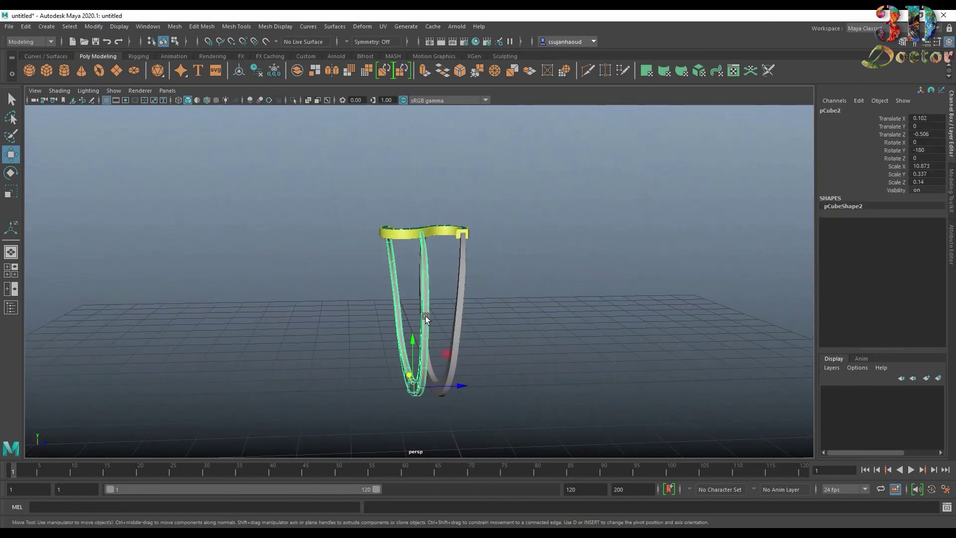
{"action": "left_click", "coordinate": [461, 304], "text": "shift"}
{"action": "scroll", "coordinate": [487, 285], "scroll_direction": "up", "scroll_amount": 2}
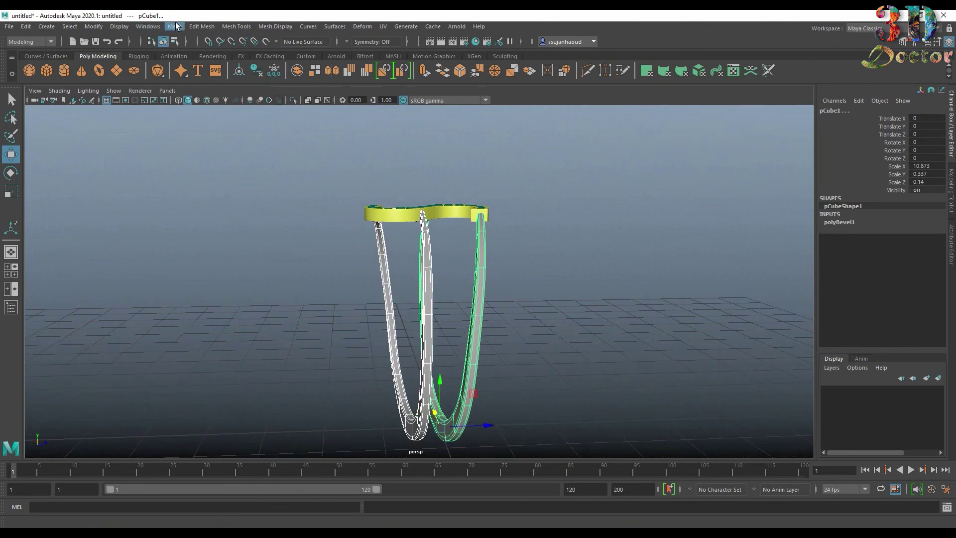
{"action": "left_click", "coordinate": [175, 26]}
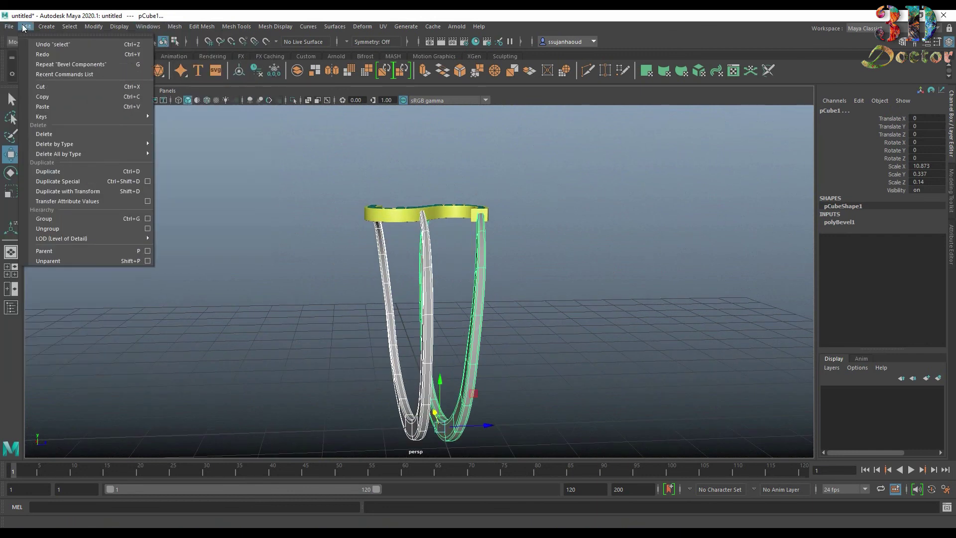
- Delete both bands' history, combine them into pCube3, and smooth it with Divisions 3
{"action": "mouse_move", "coordinate": [55, 144]}
{"action": "left_click", "coordinate": [175, 148]}
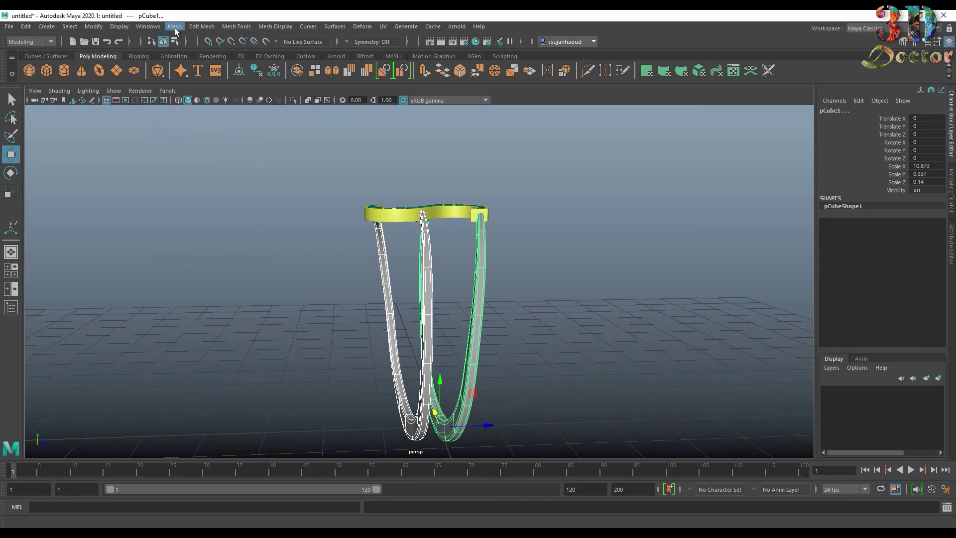
{"action": "left_click", "coordinate": [175, 26]}
{"action": "left_click", "coordinate": [194, 62]}
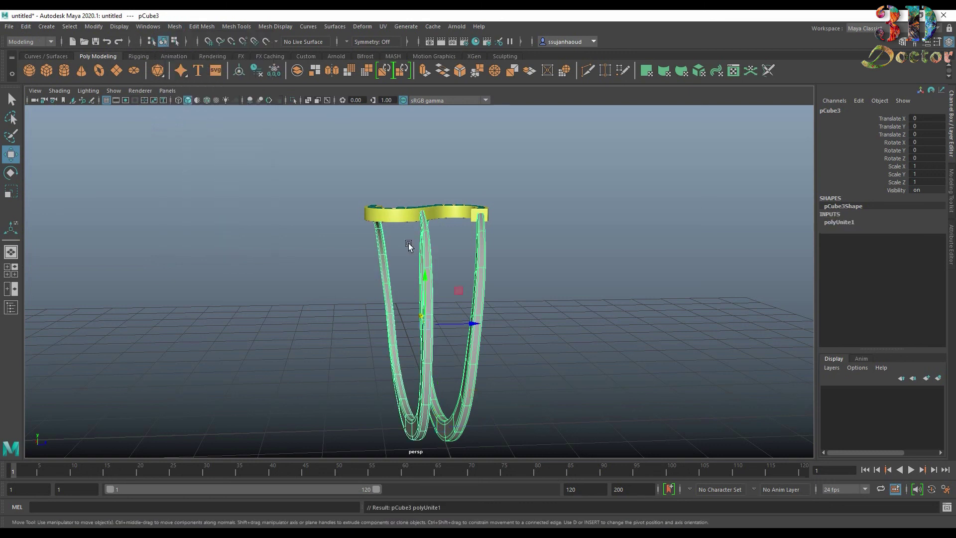
{"action": "left_click", "coordinate": [351, 73]}
{"action": "scroll", "coordinate": [587, 239], "scroll_direction": "up", "scroll_amount": 2}
{"action": "middle_click_drag", "start_coordinate": [565, 231], "coordinate": [535, 168], "text": "alt"}
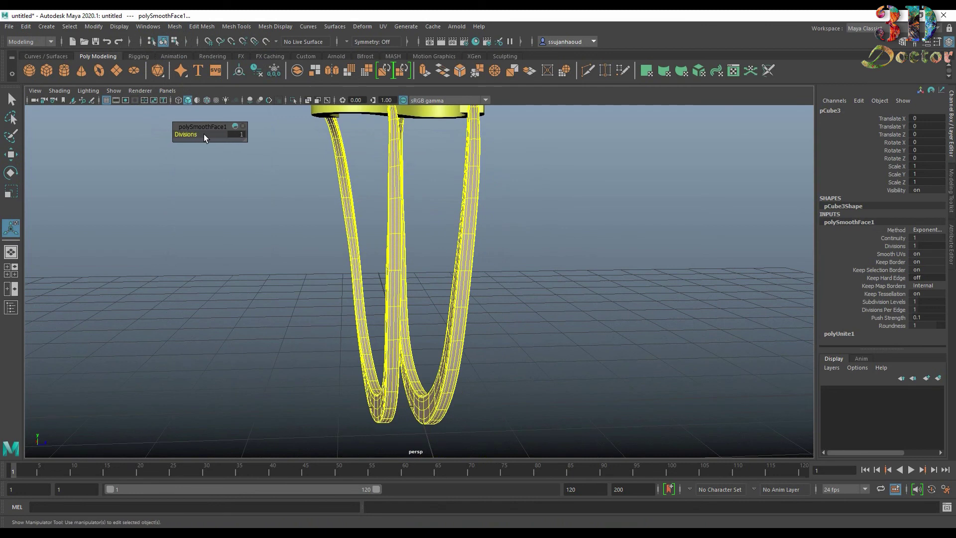
{"action": "left_click", "coordinate": [555, 209]}
{"action": "scroll", "coordinate": [555, 209], "scroll_direction": "down", "scroll_amount": 4}
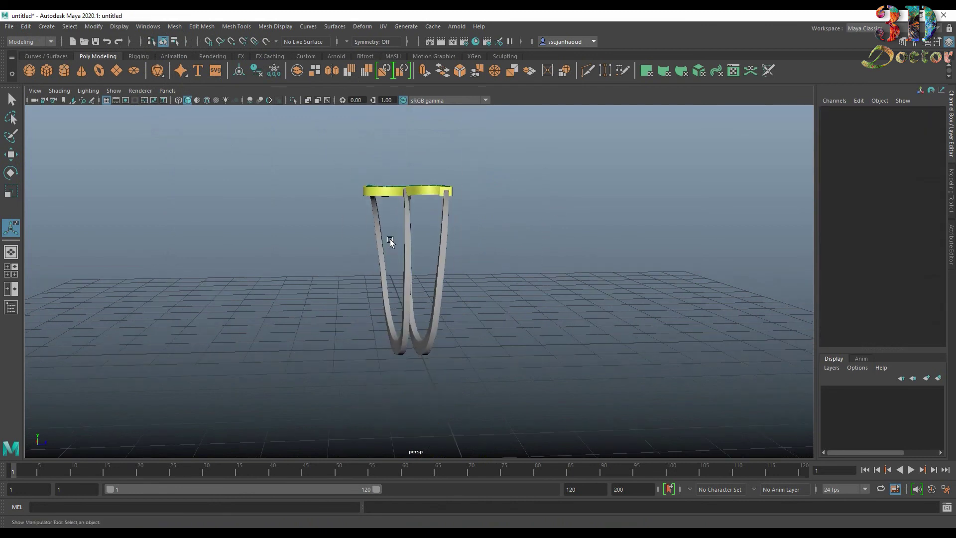
{"action": "left_click", "coordinate": [401, 248]}
{"action": "scroll", "coordinate": [407, 249], "scroll_direction": "up", "scroll_amount": 4}
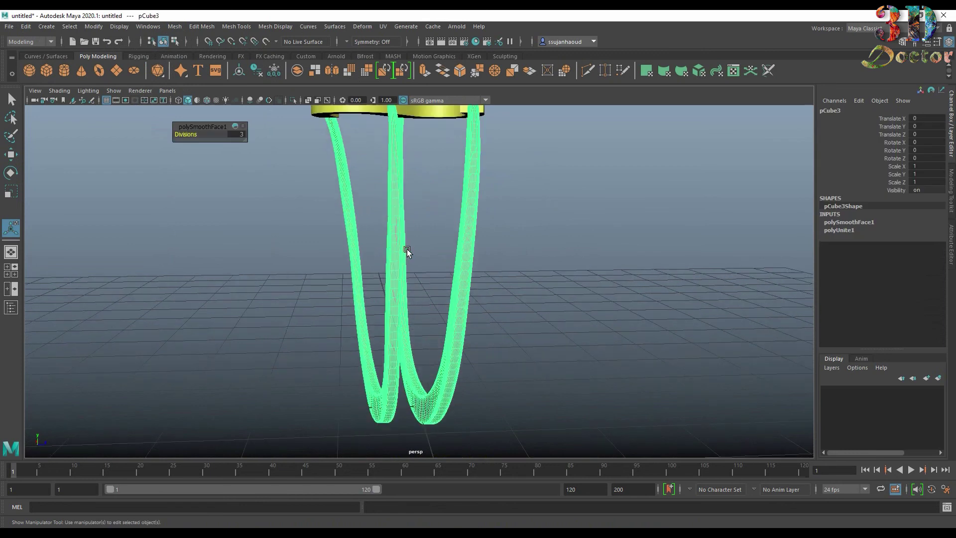
- Give the combined bands a new Blinn material (blinn4) coloured green
{"action": "key", "text": "1"}
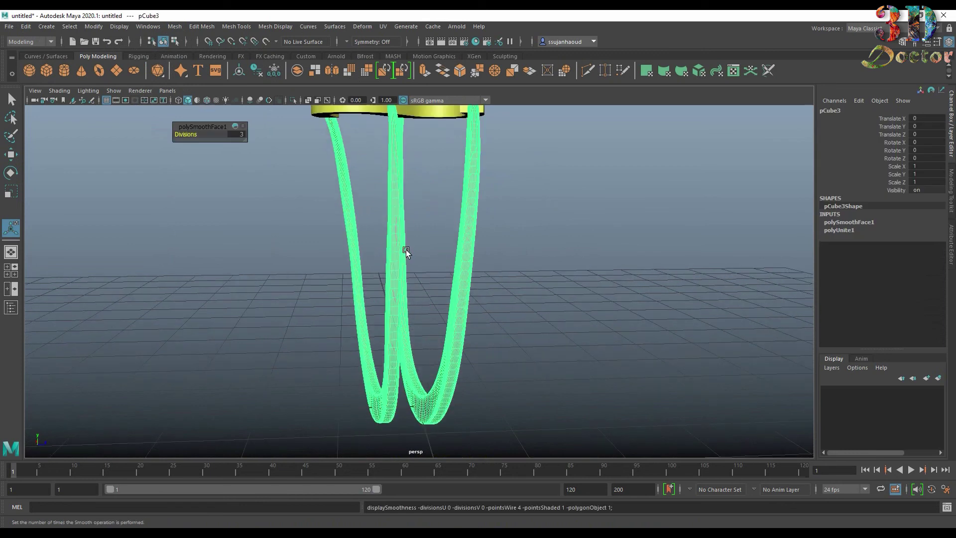
{"action": "right_click", "coordinate": [406, 252]}
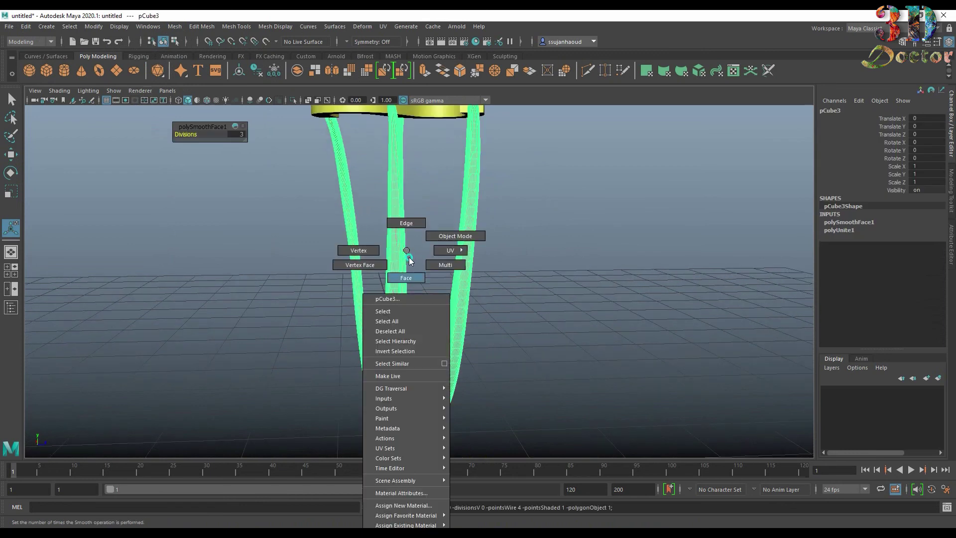
{"action": "mouse_move", "coordinate": [406, 515]}
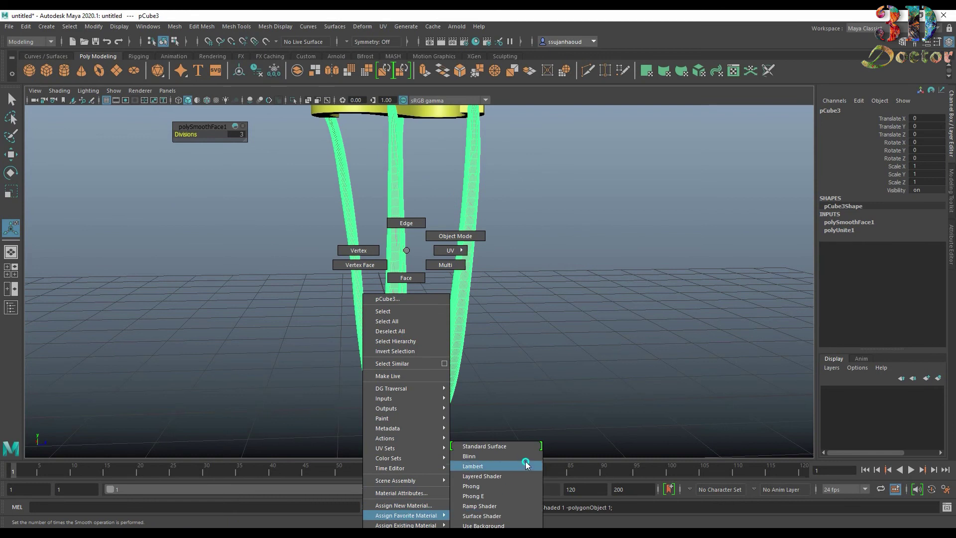
{"action": "left_click", "coordinate": [526, 456]}
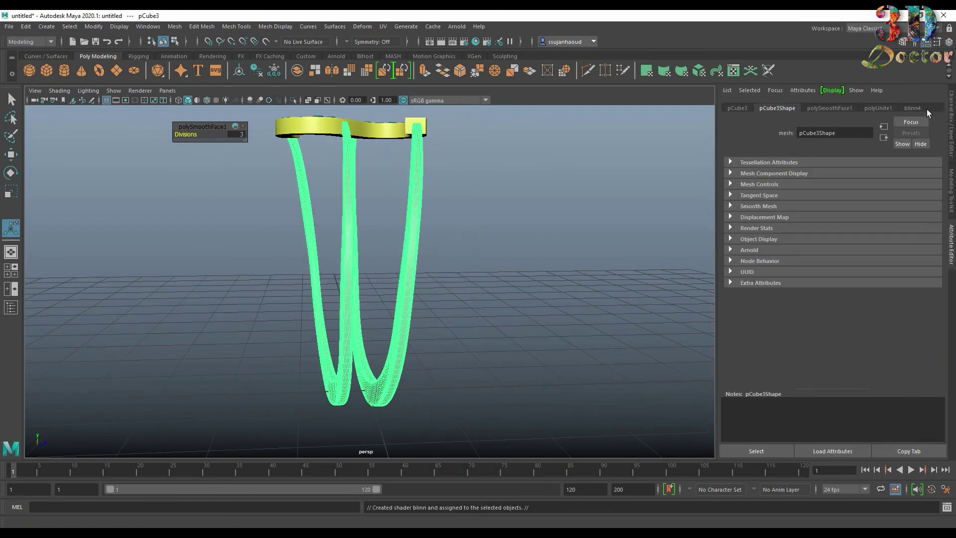
{"action": "left_click", "coordinate": [918, 109]}
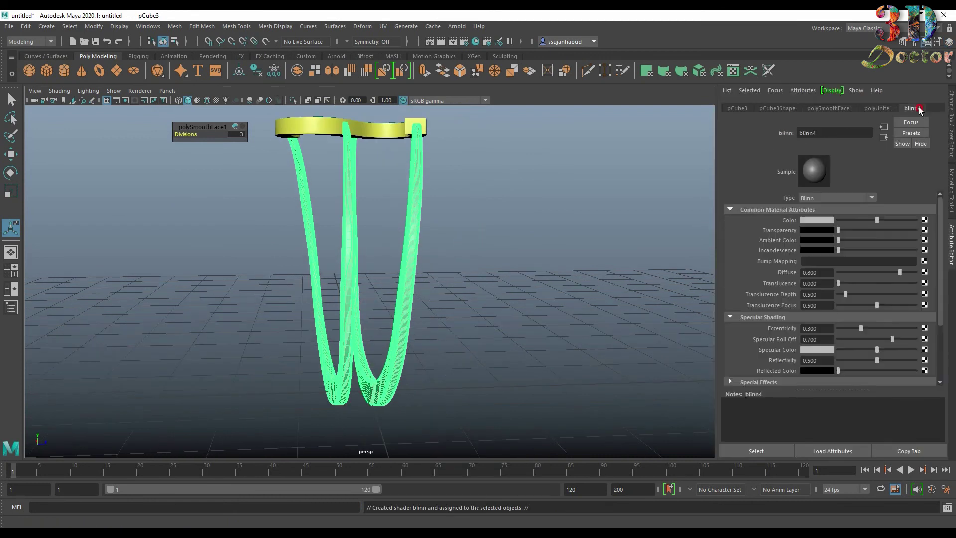
{"action": "left_click", "coordinate": [807, 219]}
{"action": "left_click", "coordinate": [793, 193]}
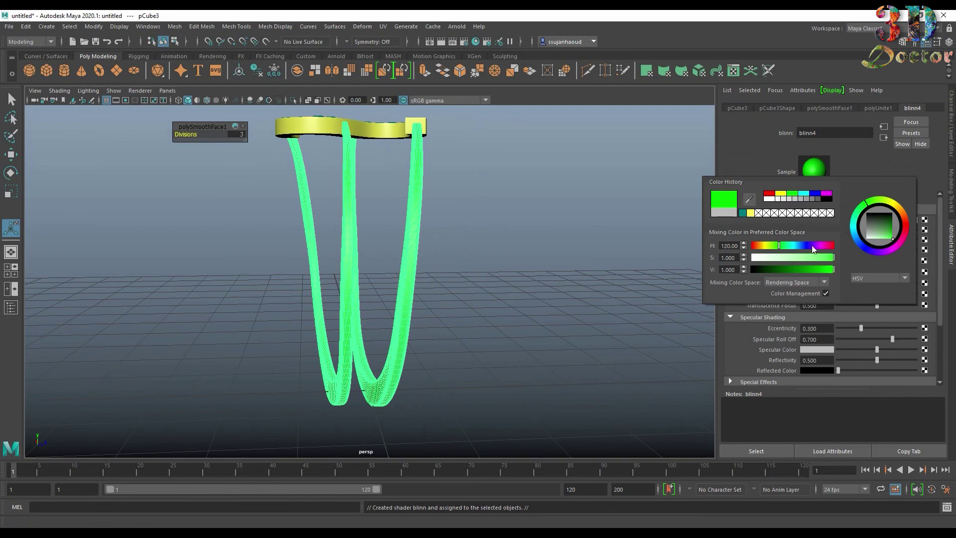
{"action": "left_click", "coordinate": [812, 257]}
{"action": "left_click", "coordinate": [548, 223]}
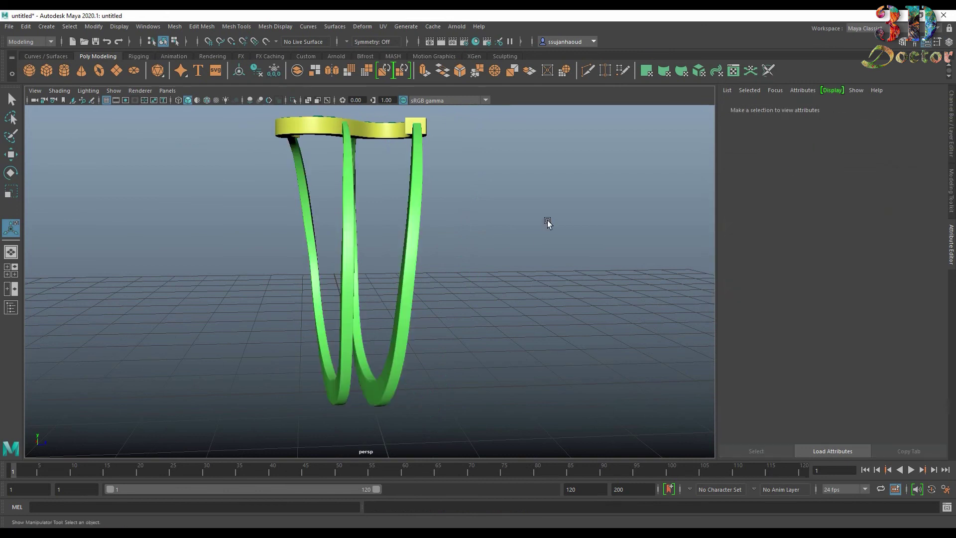
- Hide the material panel and marquee-select all the ring pieces
{"action": "left_click_drag", "start_coordinate": [548, 222], "coordinate": [413, 261], "text": "alt"}
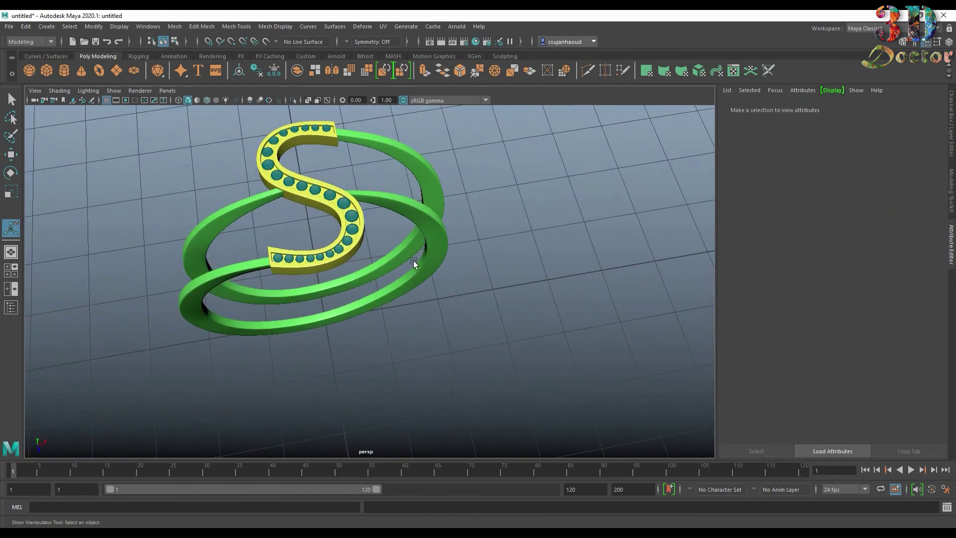
{"action": "right_click", "coordinate": [410, 205]}
{"action": "key", "text": "q"}
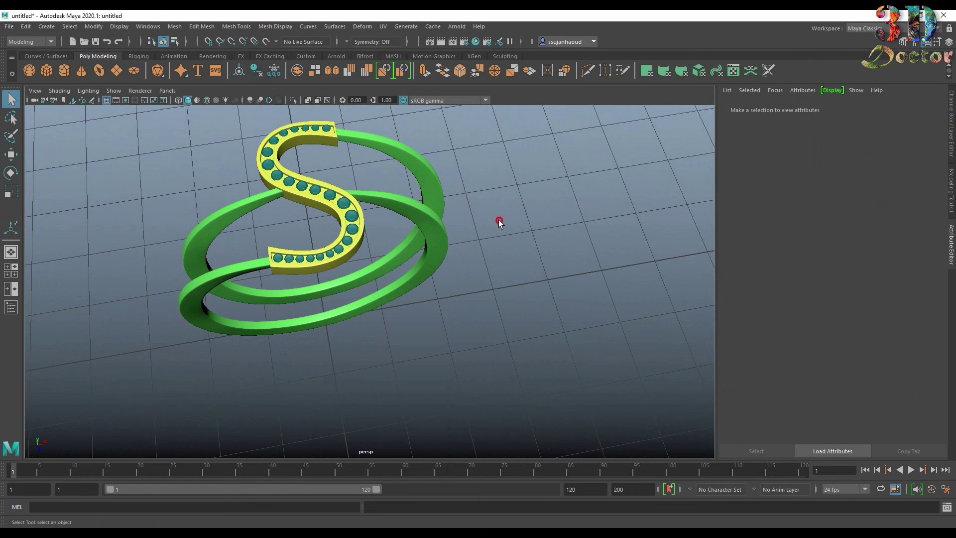
{"action": "mouse_move", "coordinate": [467, 212]}
{"action": "middle_mouse_down", "text": "alt"}
{"action": "mouse_move", "coordinate": [533, 252]}
{"action": "mouse_move", "coordinate": [544, 248]}
{"action": "middle_mouse_up", "text": "alt"}
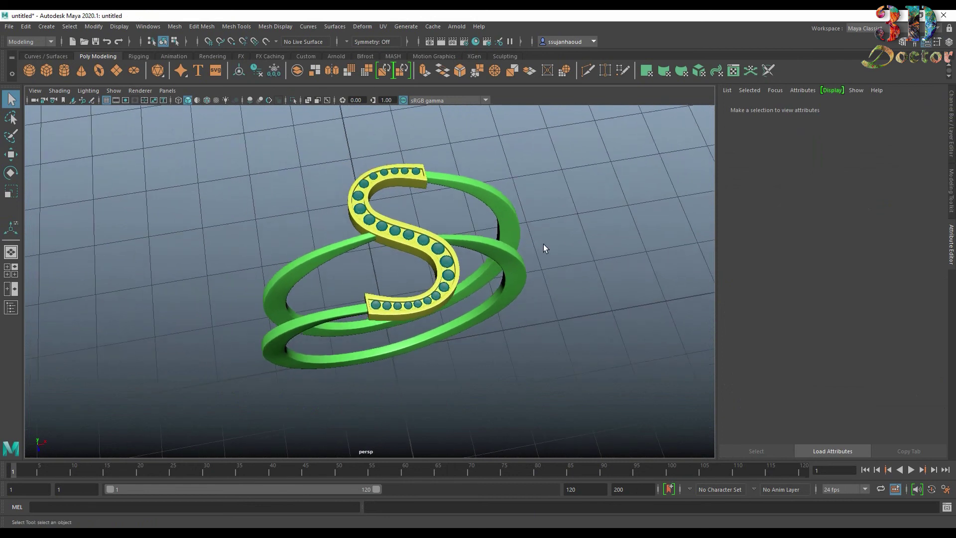
{"action": "left_click", "coordinate": [952, 238]}
{"action": "left_click_drag", "start_coordinate": [673, 282], "coordinate": [688, 275], "text": "alt"}
{"action": "scroll", "coordinate": [687, 275], "scroll_direction": "down", "scroll_amount": 3}
{"action": "scroll", "coordinate": [688, 246], "scroll_direction": "up", "scroll_amount": 3}
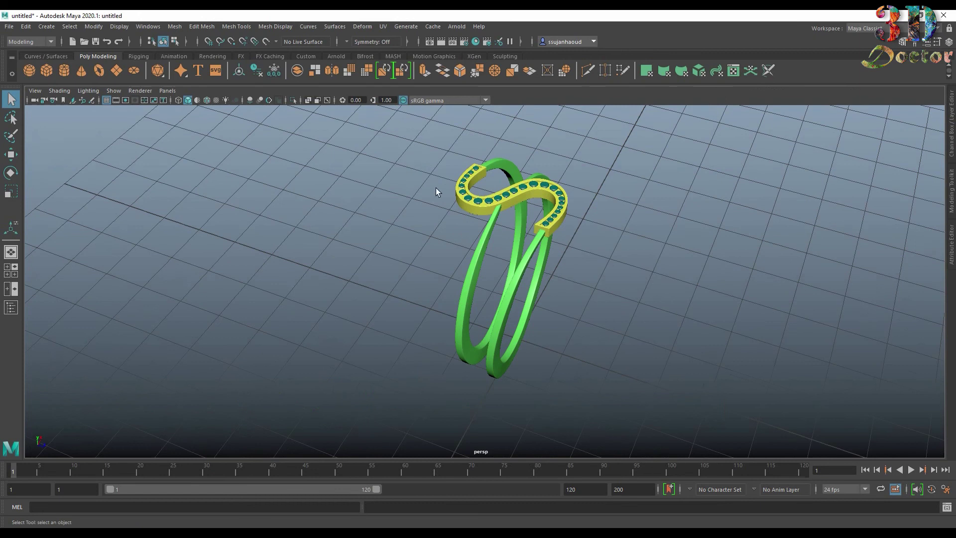
{"action": "left_click_drag", "start_coordinate": [406, 149], "coordinate": [687, 405]}
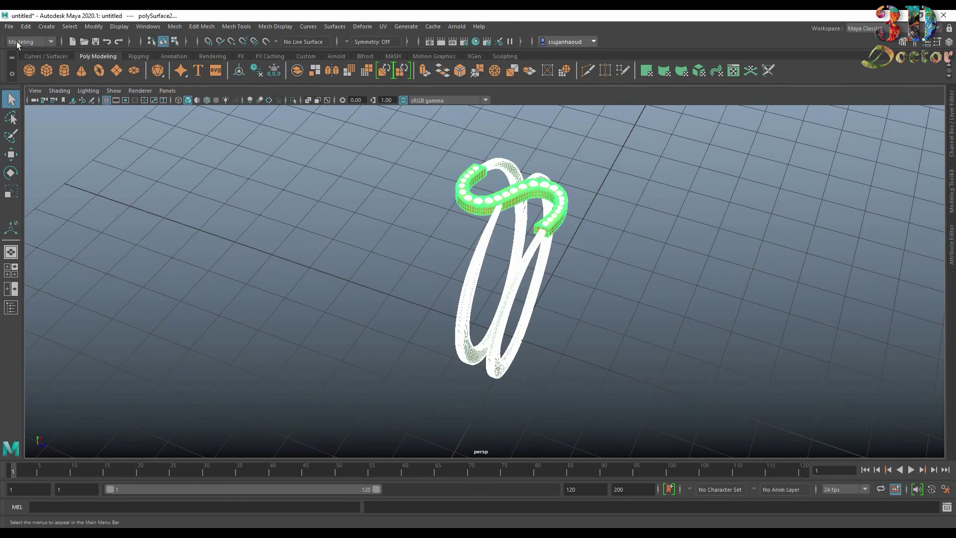
- Export the selected ring as OBJ to the Desktop as 2.obj, then launch KeyShot 9
{"action": "left_click", "coordinate": [8, 26]}
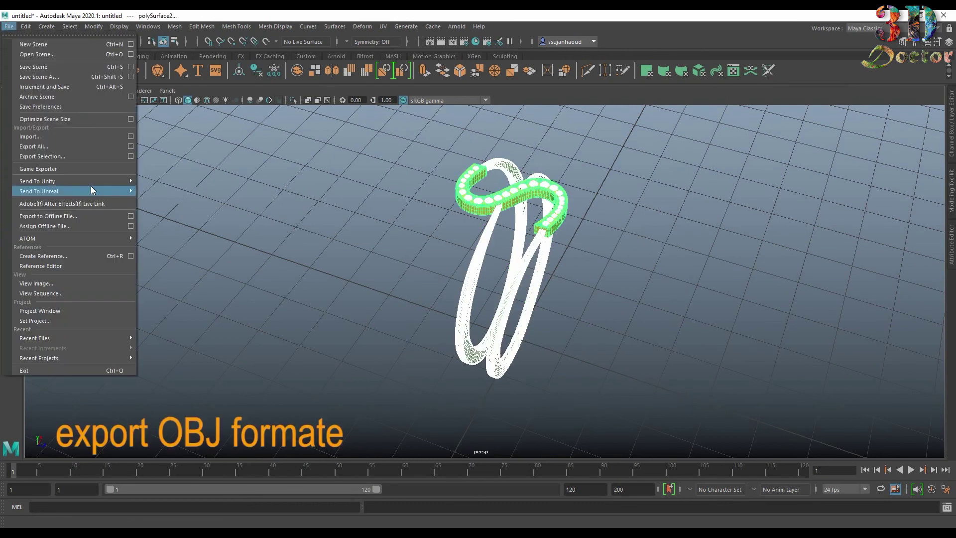
{"action": "left_click", "coordinate": [86, 159]}
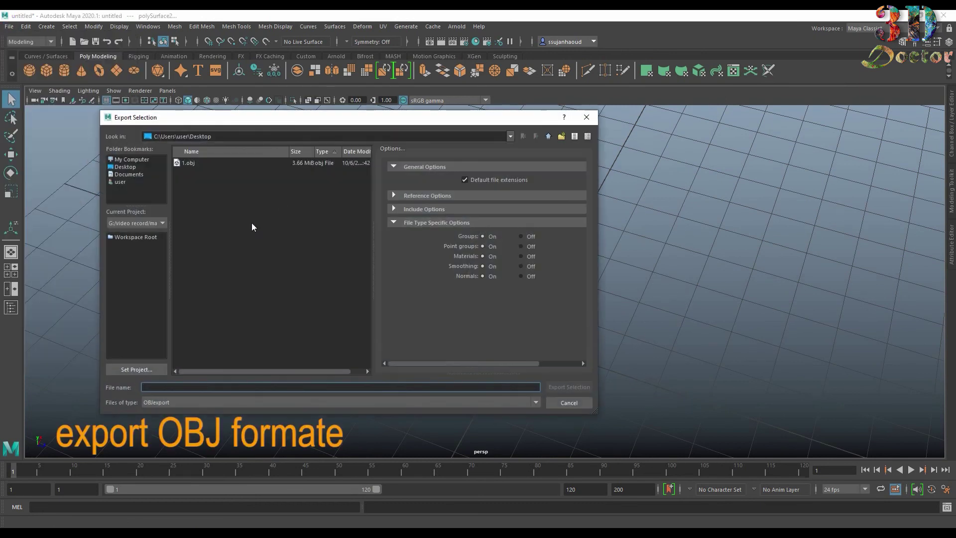
{"action": "left_click", "coordinate": [135, 167]}
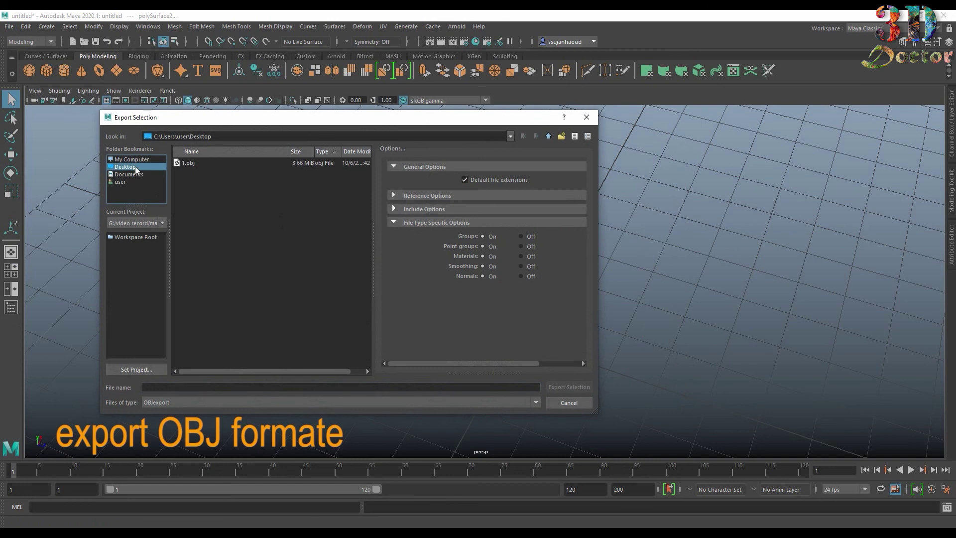
{"action": "left_click", "coordinate": [244, 386]}
{"action": "type", "text": "2"}
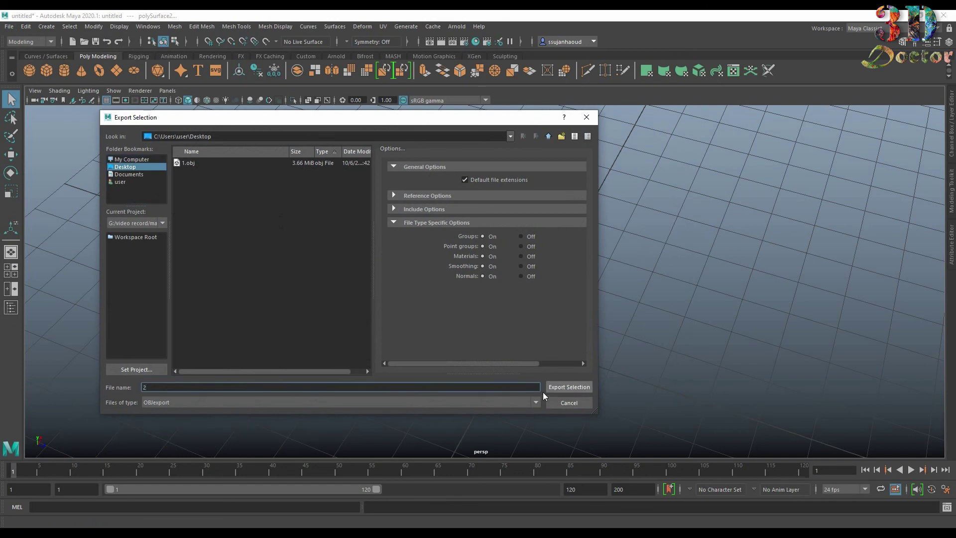
{"action": "left_click", "coordinate": [574, 387]}
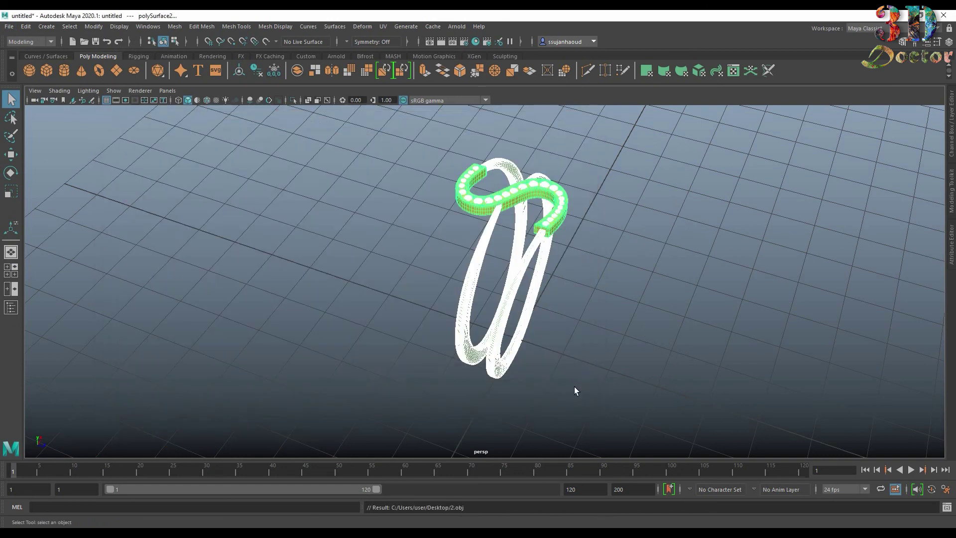
{"action": "left_click", "coordinate": [899, 16]}
{"action": "double_click", "coordinate": [19, 417]}
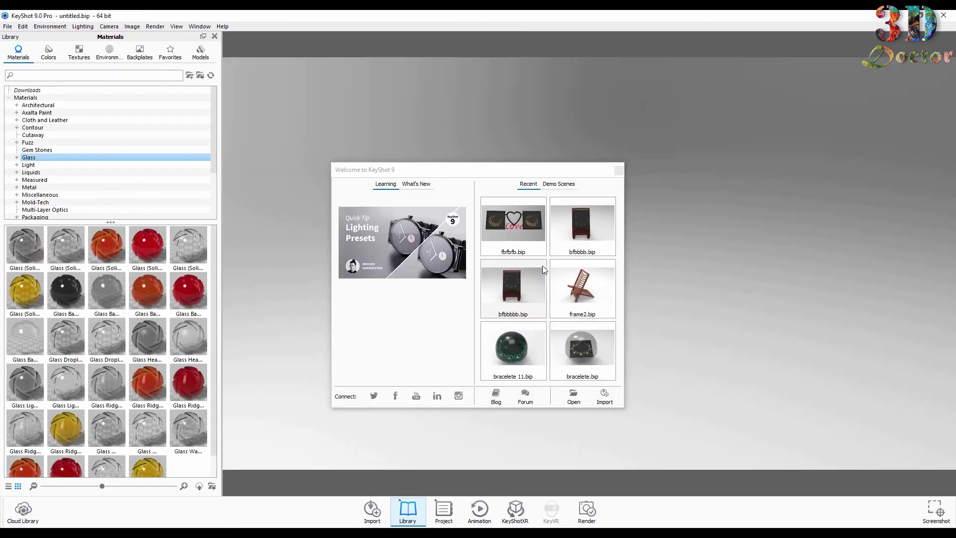
- Import 2.obj from the Desktop into KeyShot and orbit to see the S top
{"action": "left_click", "coordinate": [619, 170]}
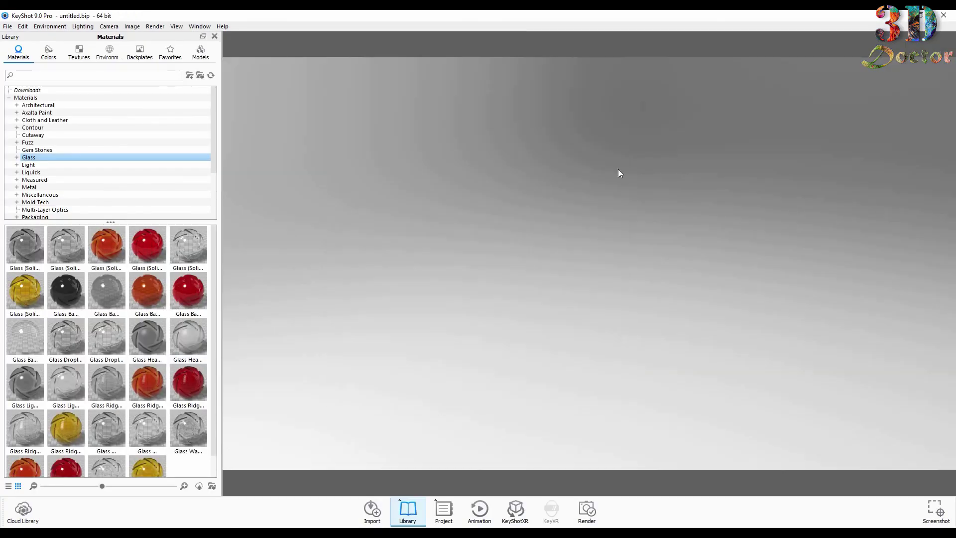
{"action": "left_click", "coordinate": [377, 518]}
{"action": "left_click", "coordinate": [170, 107]}
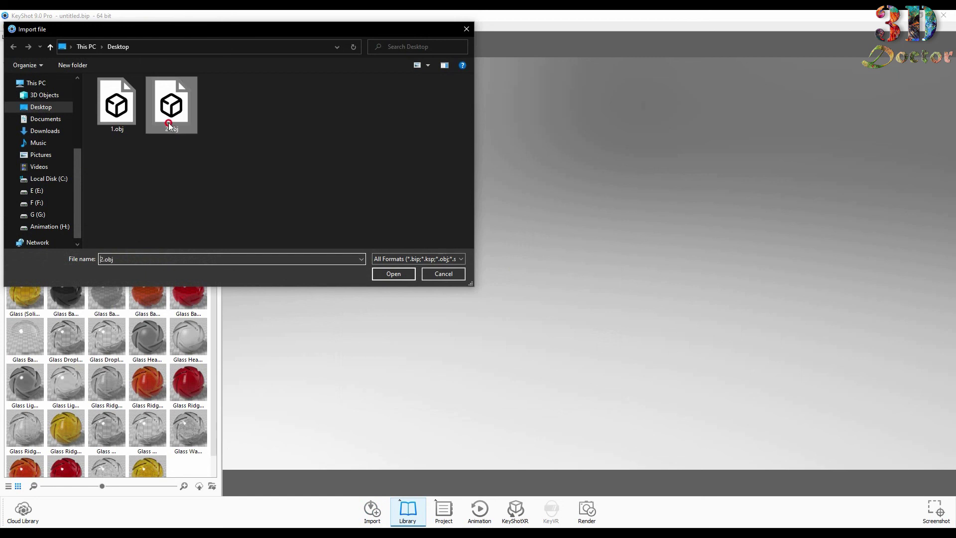
{"action": "left_click", "coordinate": [404, 274]}
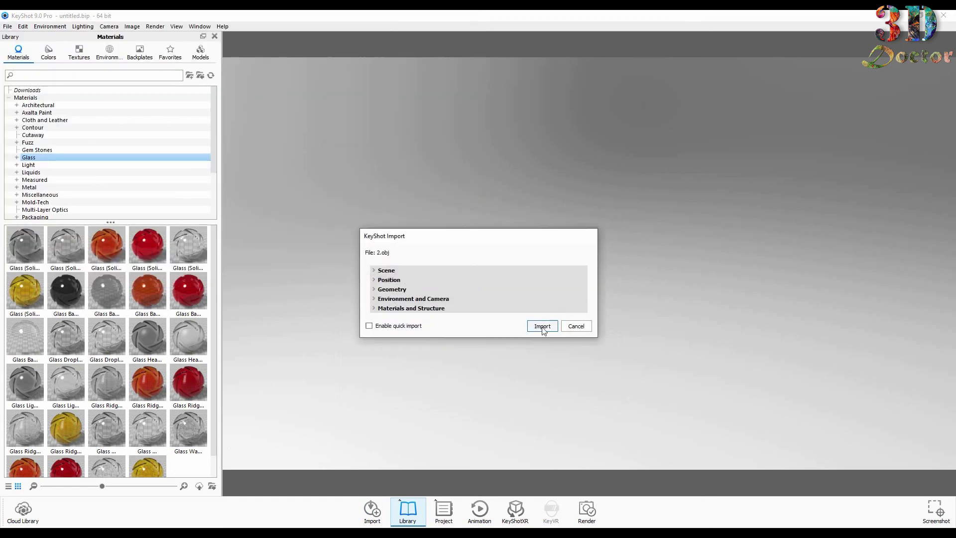
{"action": "left_click", "coordinate": [541, 326]}
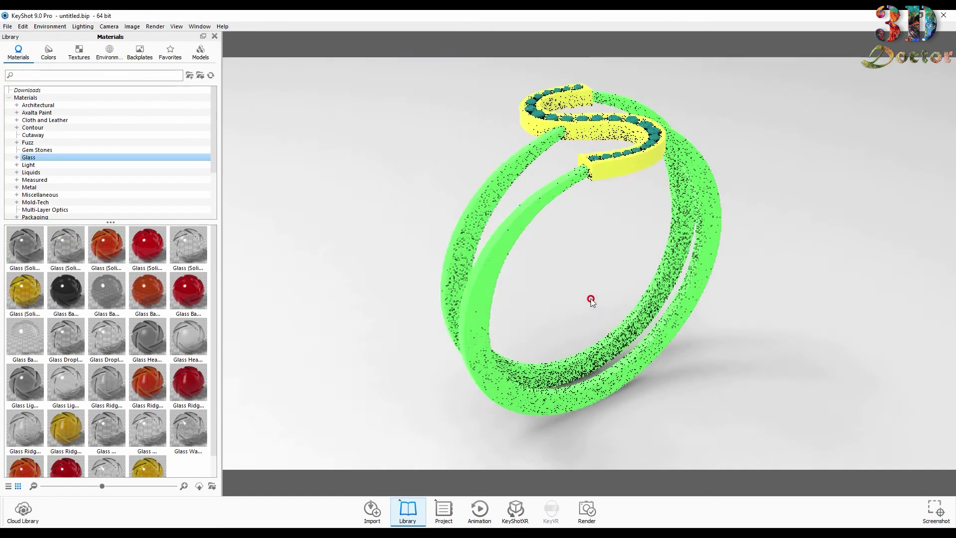
{"action": "left_click_drag", "start_coordinate": [597, 250], "coordinate": [655, 298]}
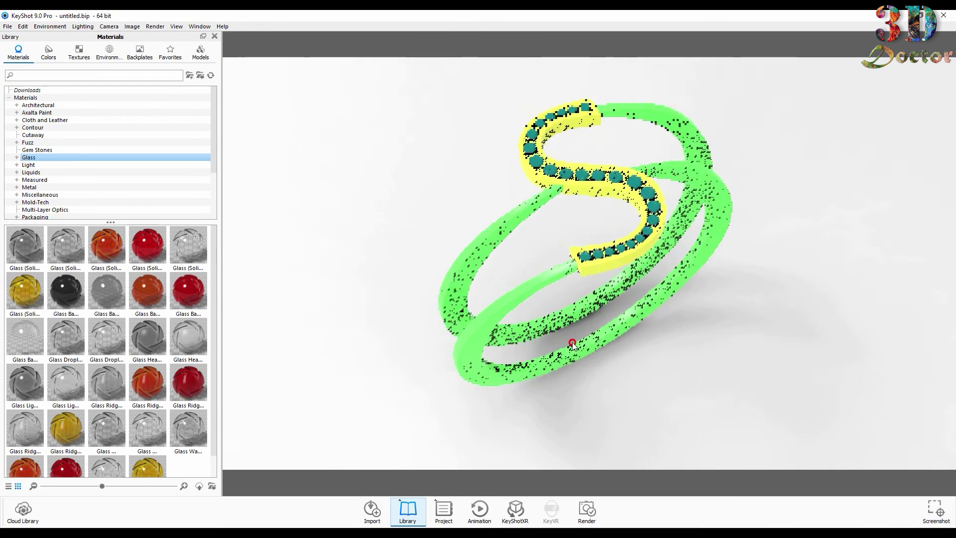
- Search the library for 'gol' and apply Gold to the bands and the S frame
{"action": "left_click", "coordinate": [128, 75]}
{"action": "type", "text": "g"}
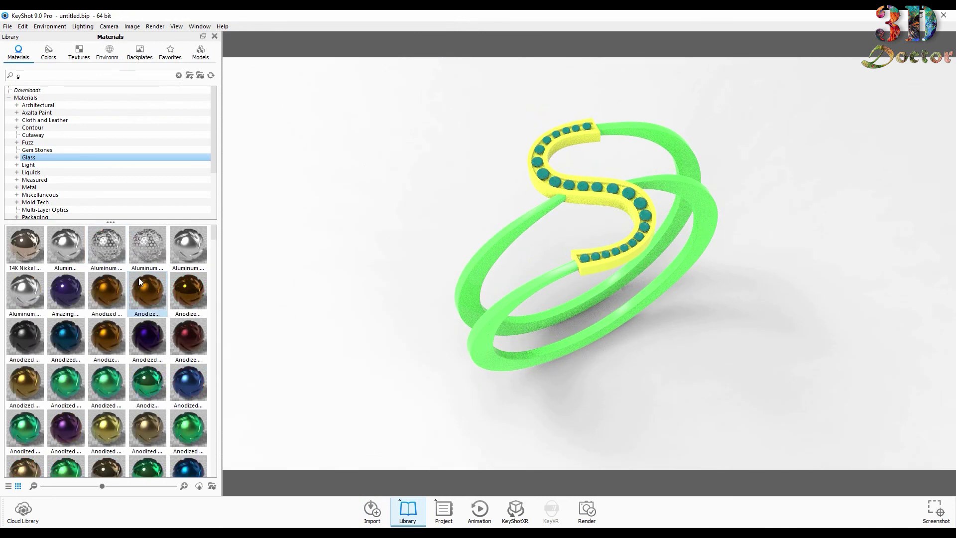
{"action": "type", "text": "ol"}
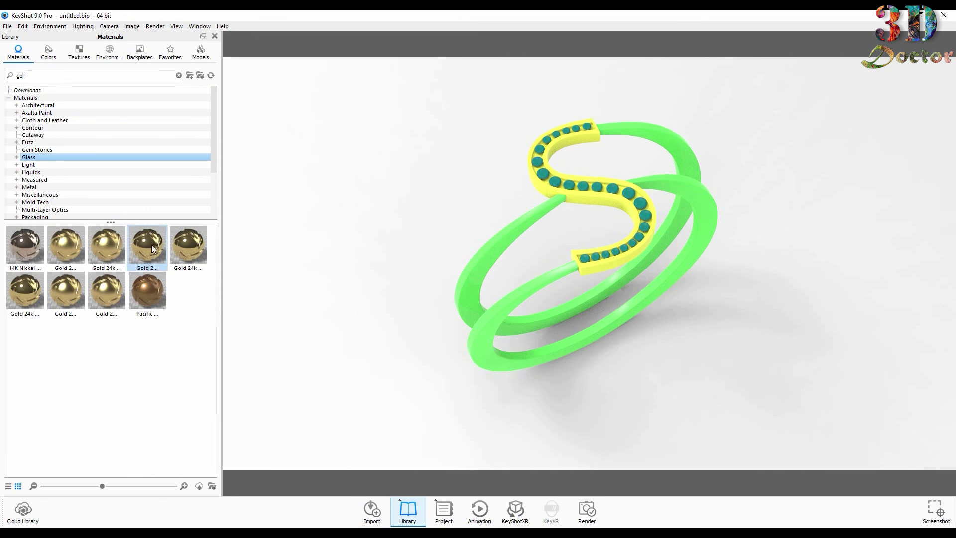
{"action": "left_click_drag", "start_coordinate": [152, 248], "coordinate": [492, 312]}
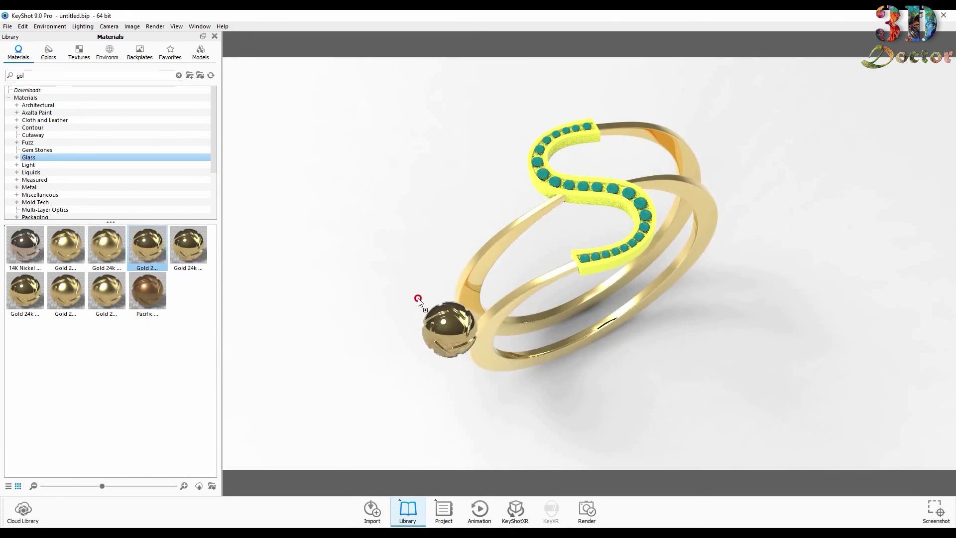
{"action": "left_click_drag", "start_coordinate": [492, 312], "coordinate": [590, 270]}
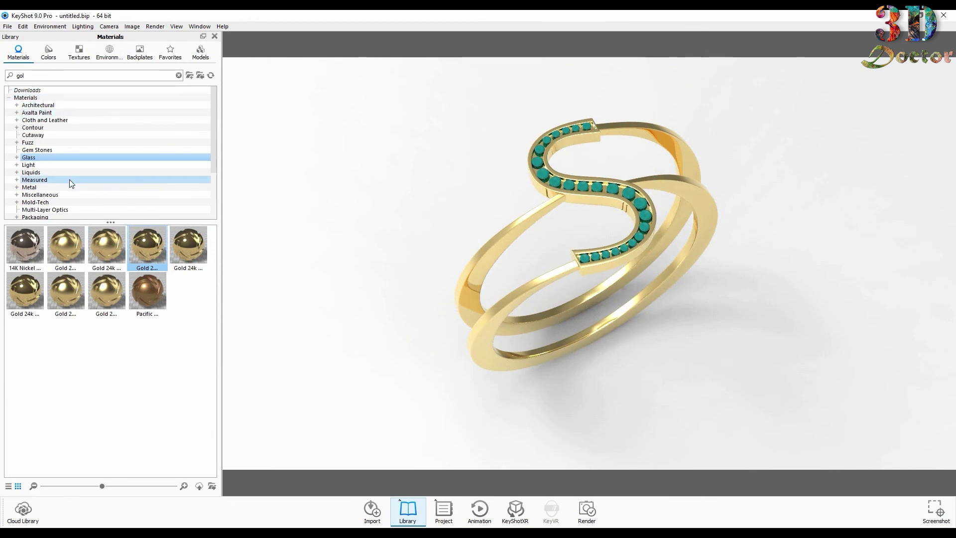
- Apply a clear Glass (Solid) material to the gems and inspect them
{"action": "left_click", "coordinate": [58, 159]}
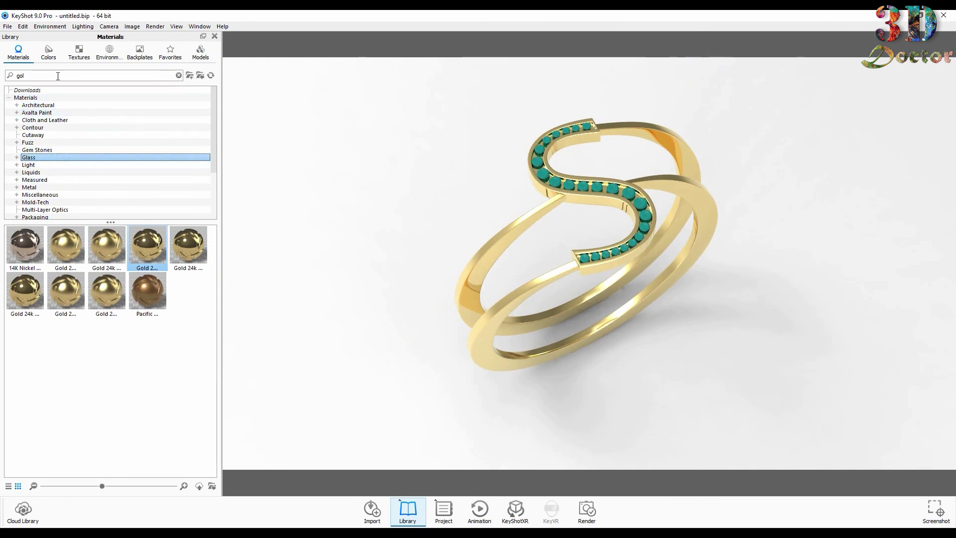
{"action": "left_click", "coordinate": [178, 75]}
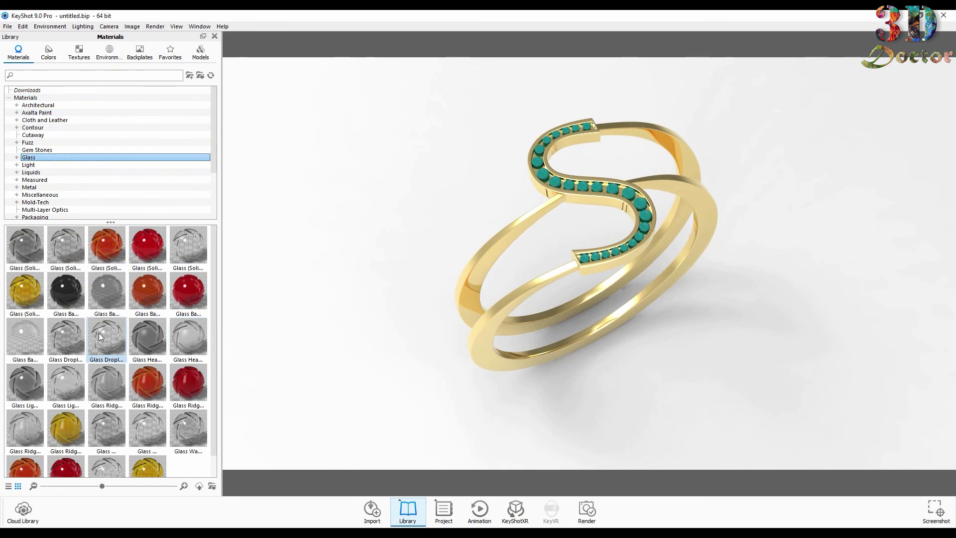
{"action": "mouse_move", "coordinate": [66, 246]}
{"action": "left_mouse_down"}
{"action": "mouse_move", "coordinate": [538, 208]}
{"action": "mouse_move", "coordinate": [609, 185]}
{"action": "left_mouse_up"}
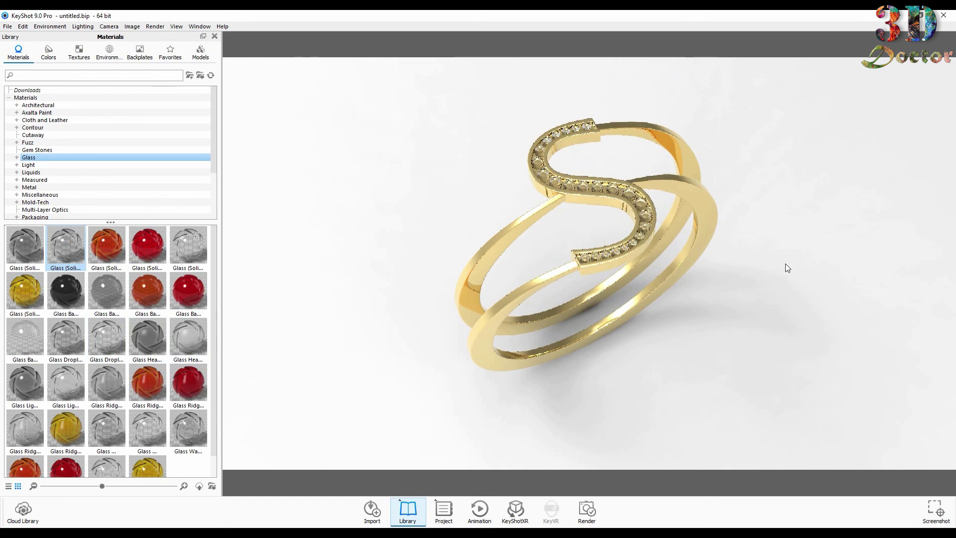
{"action": "left_click_drag", "start_coordinate": [712, 283], "coordinate": [698, 315]}
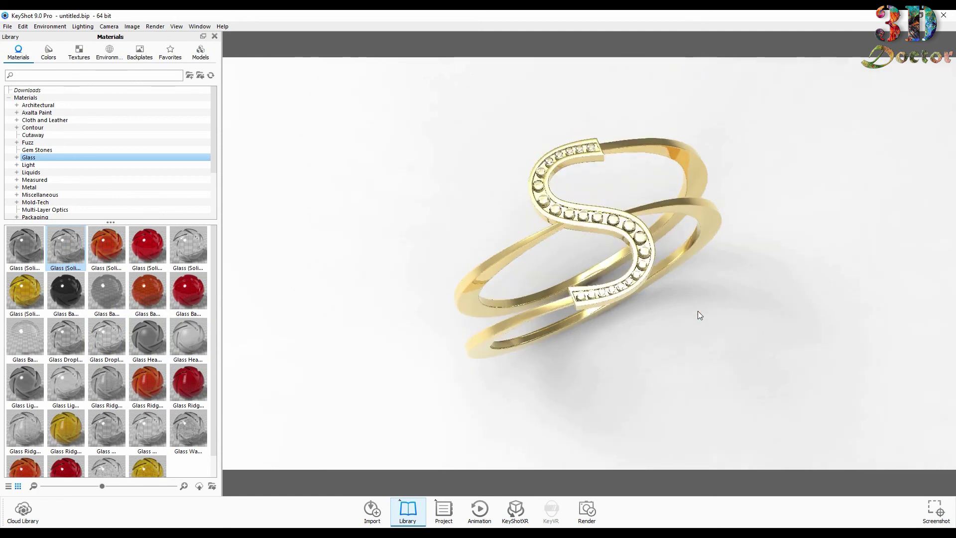
{"action": "scroll", "coordinate": [698, 312], "scroll_direction": "up", "scroll_amount": 3}
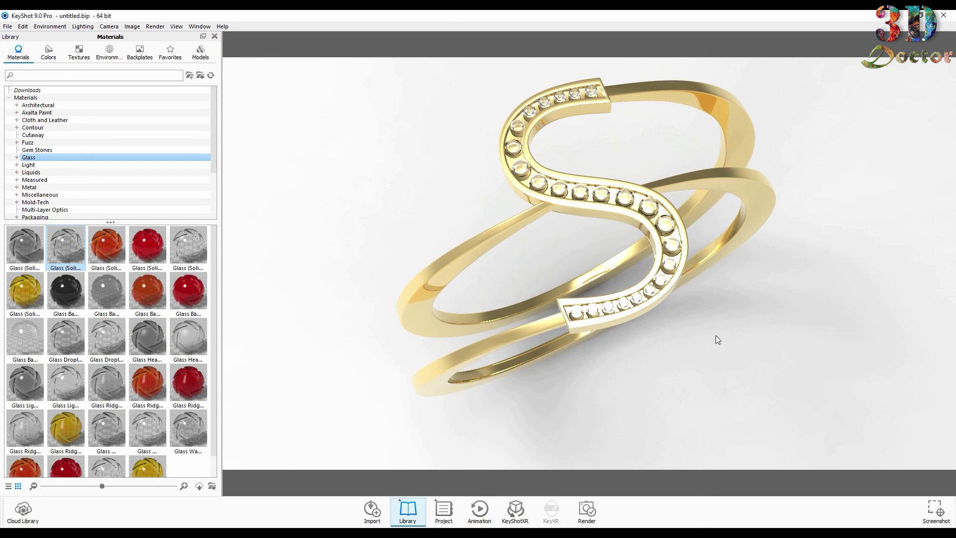
- Render a 1920×1079 JPEG still of the ring with the Desktop as output folder
{"action": "left_click", "coordinate": [586, 510]}
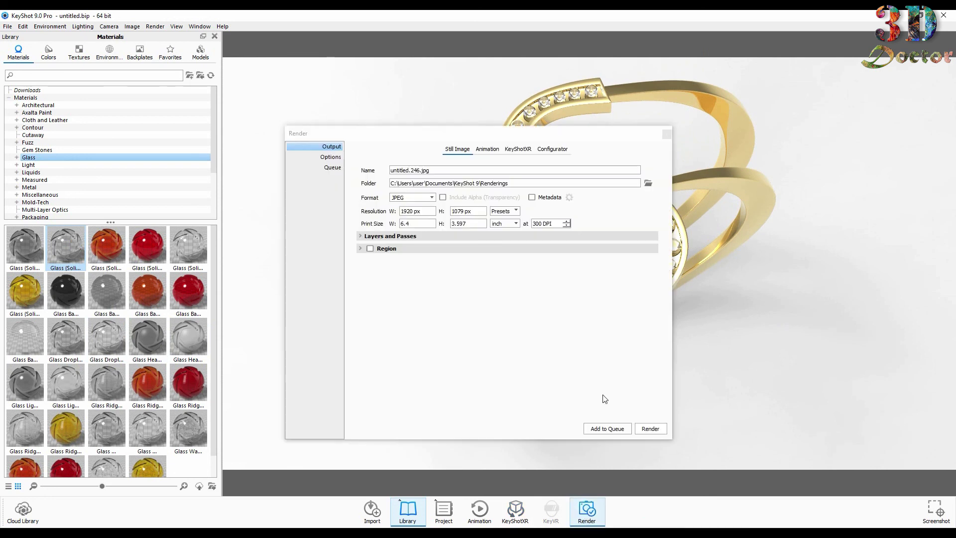
{"action": "left_click", "coordinate": [648, 183]}
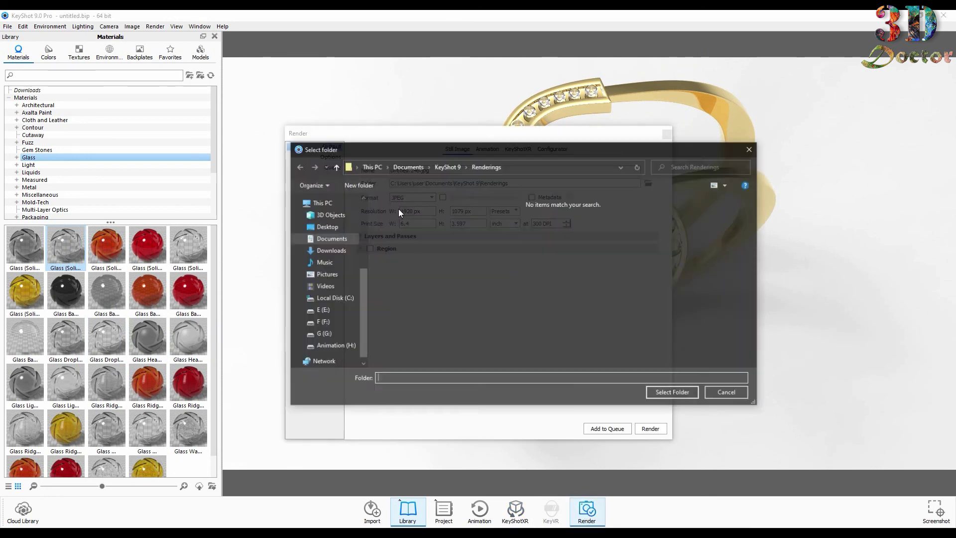
{"action": "left_click", "coordinate": [339, 225]}
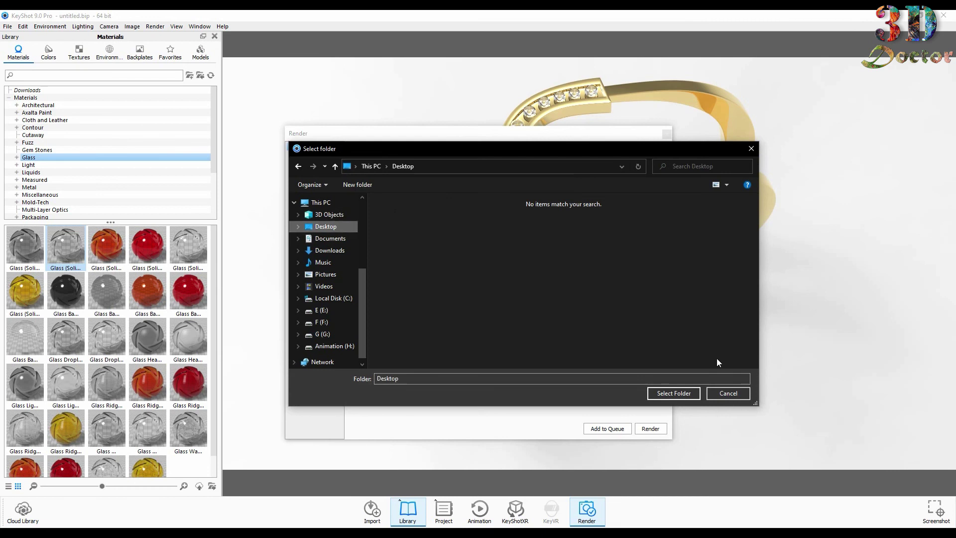
{"action": "left_click", "coordinate": [674, 393]}
{"action": "left_click", "coordinate": [651, 428]}
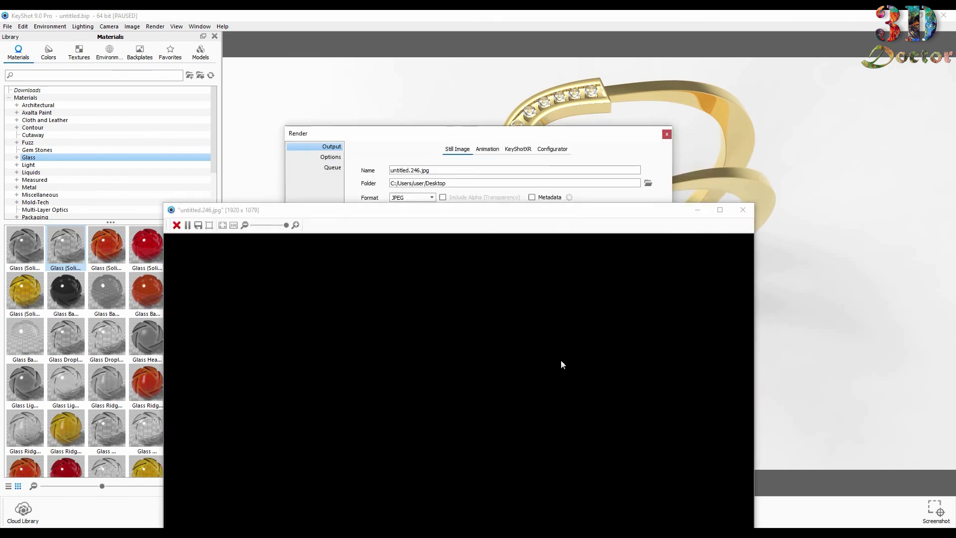
{"action": "scroll", "coordinate": [667, 232], "scroll_direction": "down", "scroll_amount": 3}
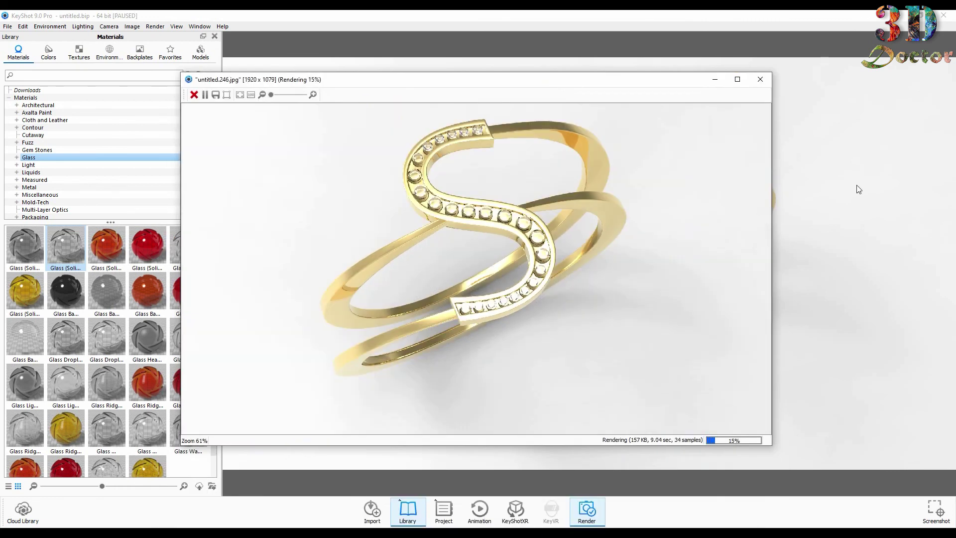